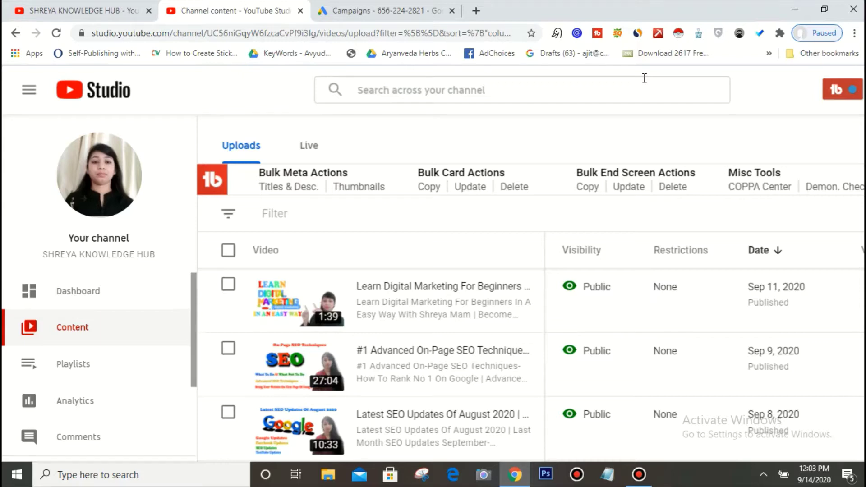
Step: Check the Promote option among the actions for the Learn Digital Marketing For Beginners video
scroll(645, 78, up, 5)
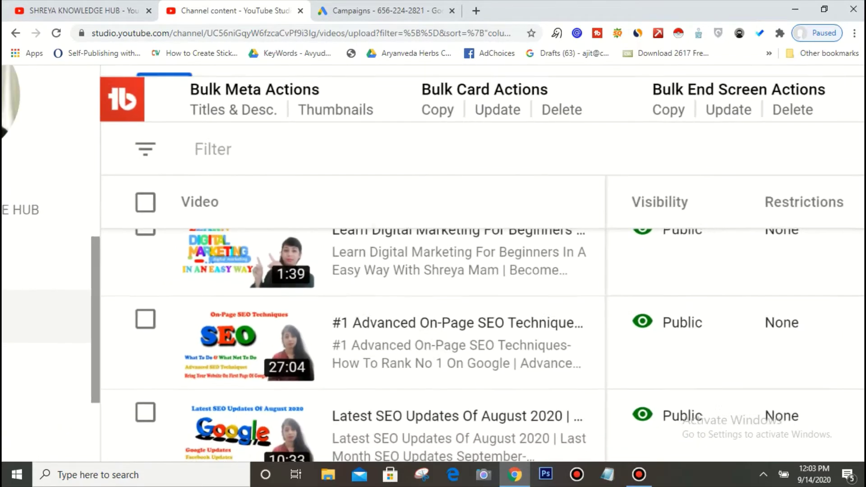
scroll(485, 279, down, 1)
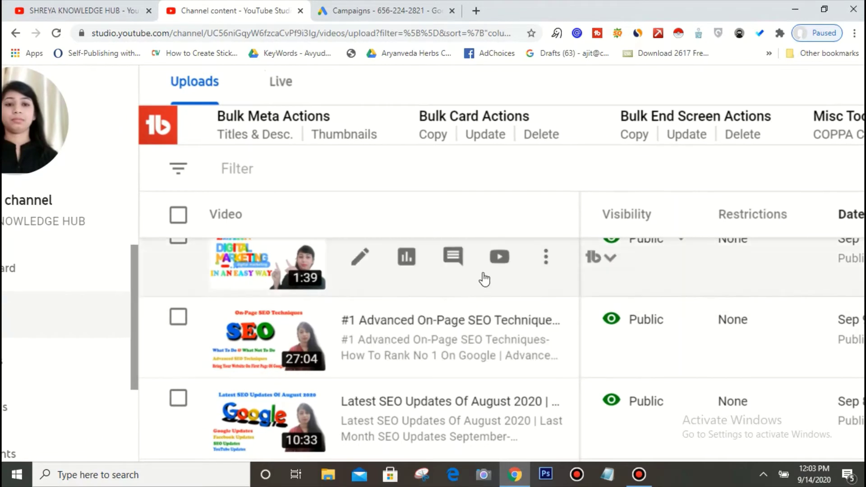
click(546, 260)
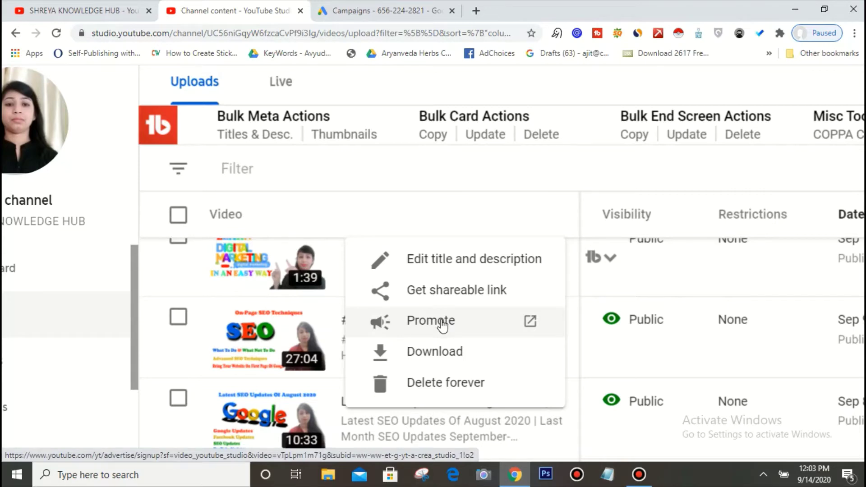
click(440, 221)
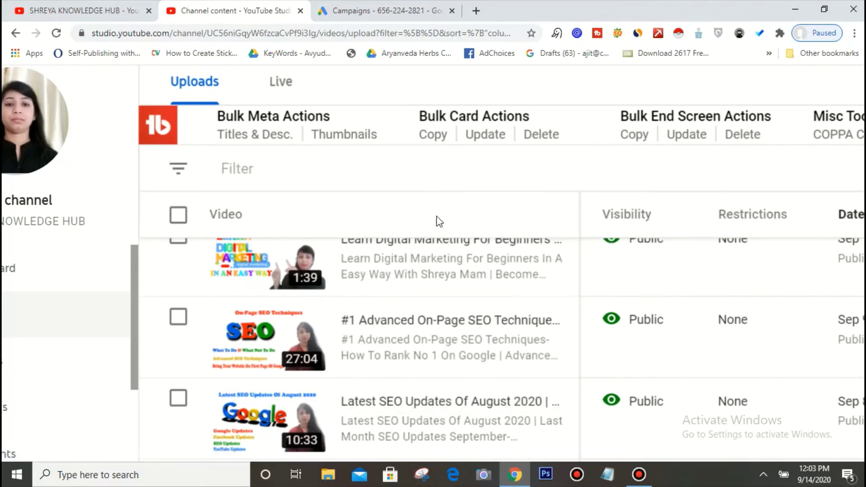
scroll(440, 221, left, 3)
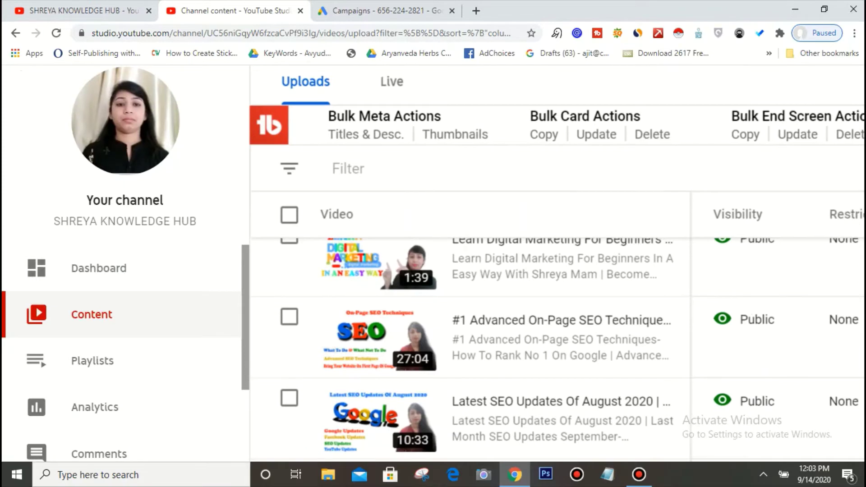
key(ctrl+minus)
key(ctrl+minus)
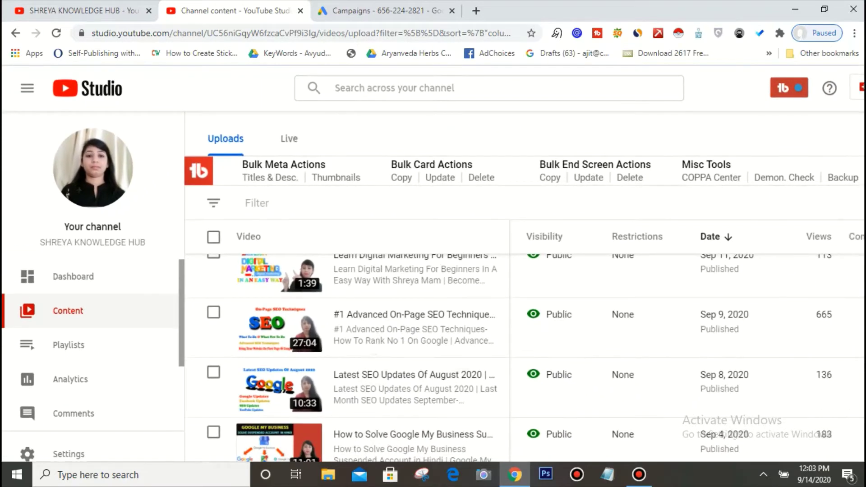
key(ctrl+plus)
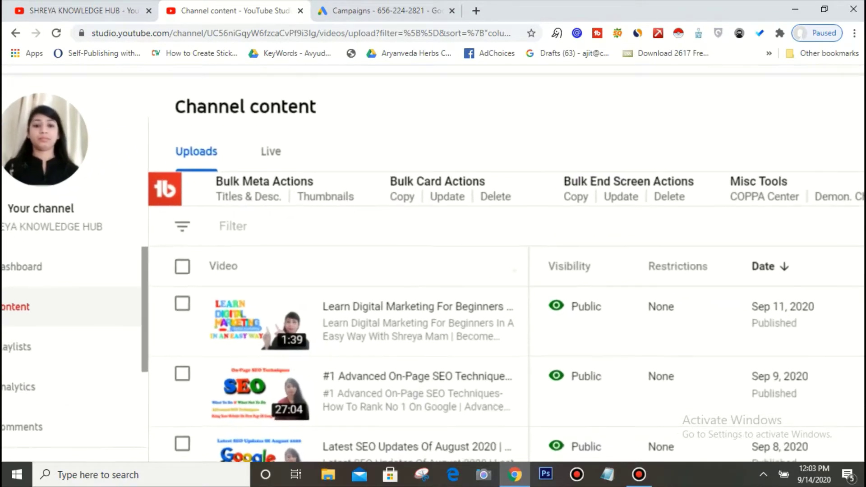
scroll(433, 271, left, 2)
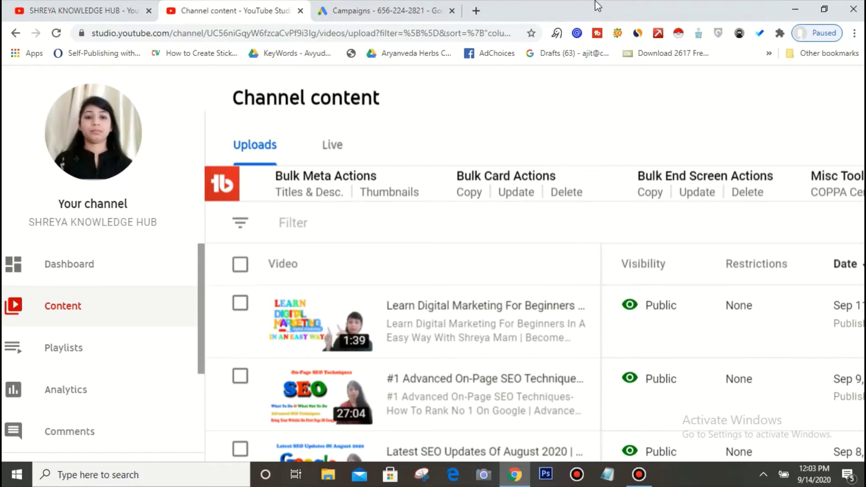
Step: Search for google adwords in a new browser tab and open the Google Ads website
click(471, 17)
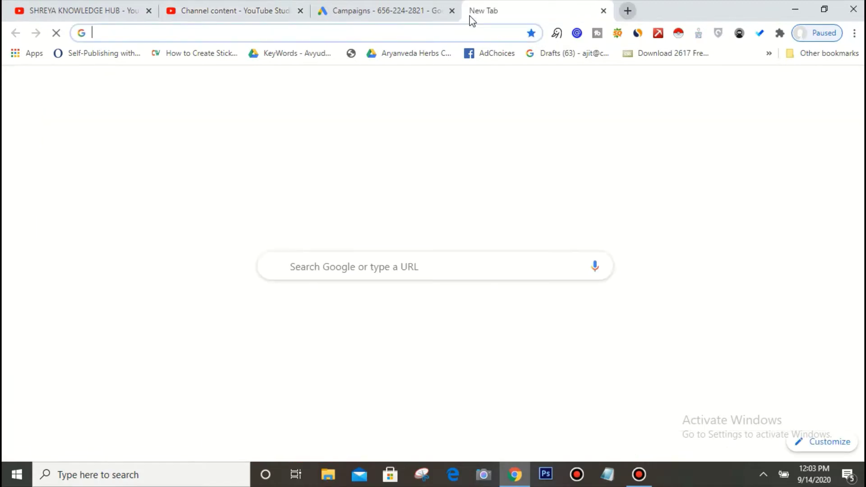
text(goo)
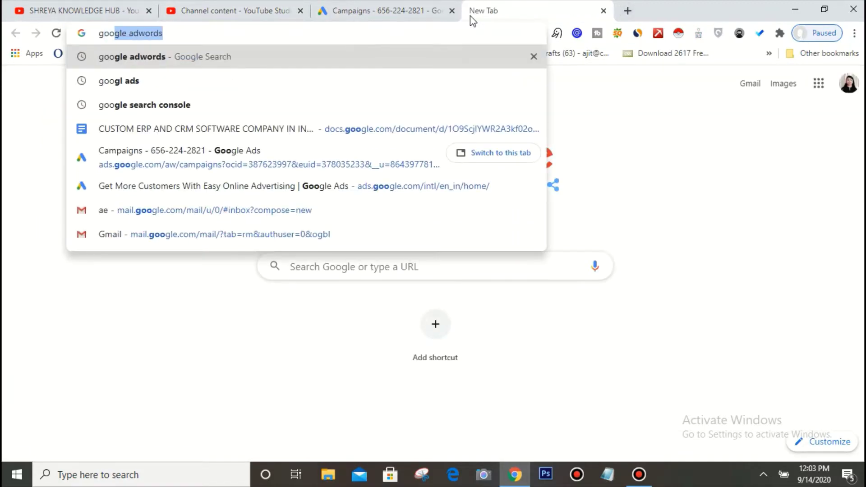
key(Return)
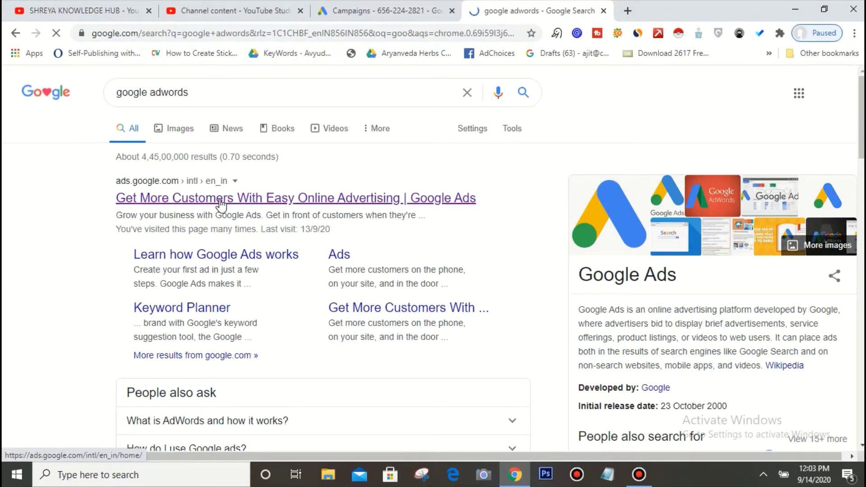
click(222, 203)
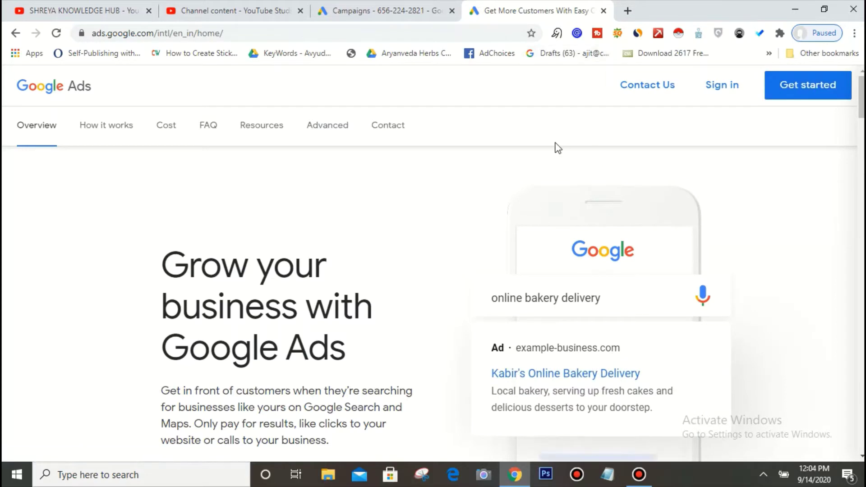
Step: Switch to the open Google Ads campaigns page and start a new campaign
click(389, 7)
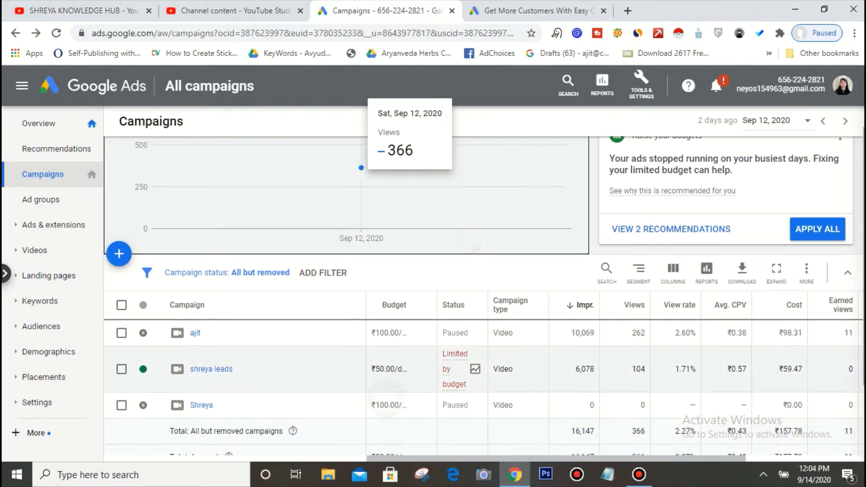
scroll(239, 129, down, 1)
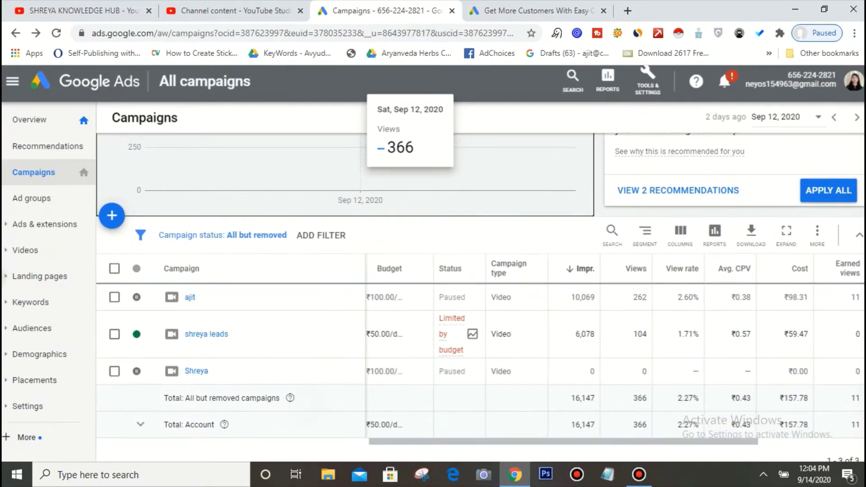
scroll(481, 288, down, 1)
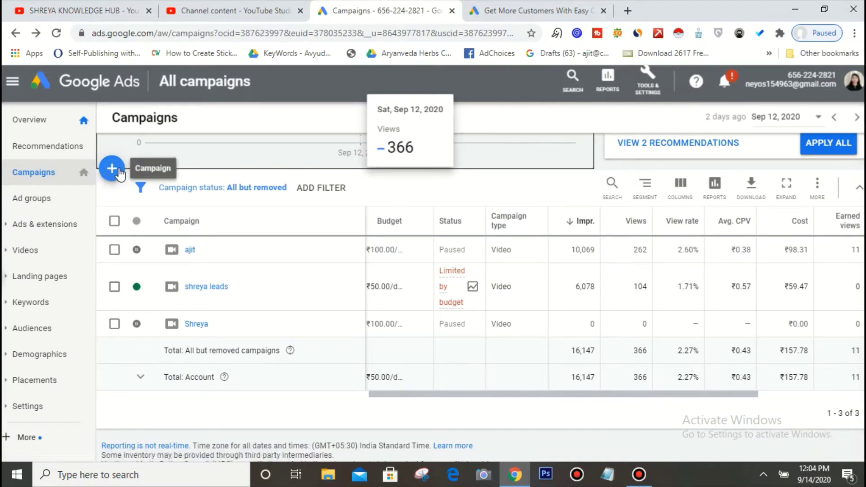
scroll(119, 174, down, 1)
scroll(110, 190, up, 1)
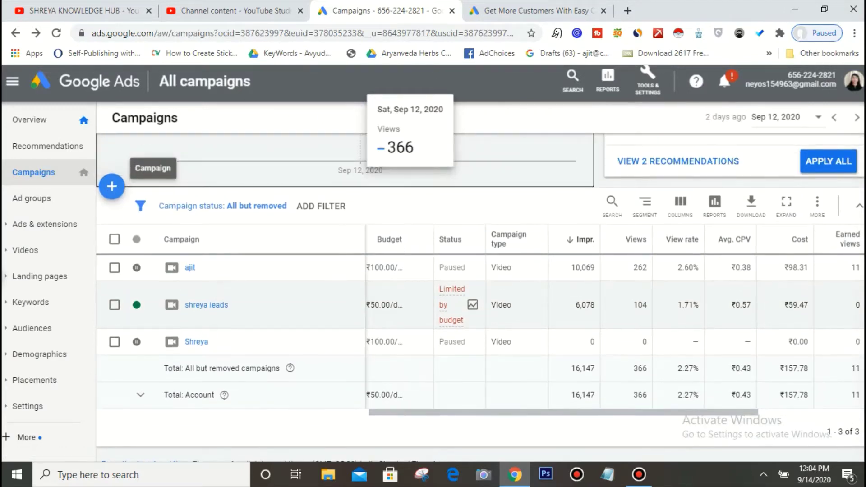
click(110, 189)
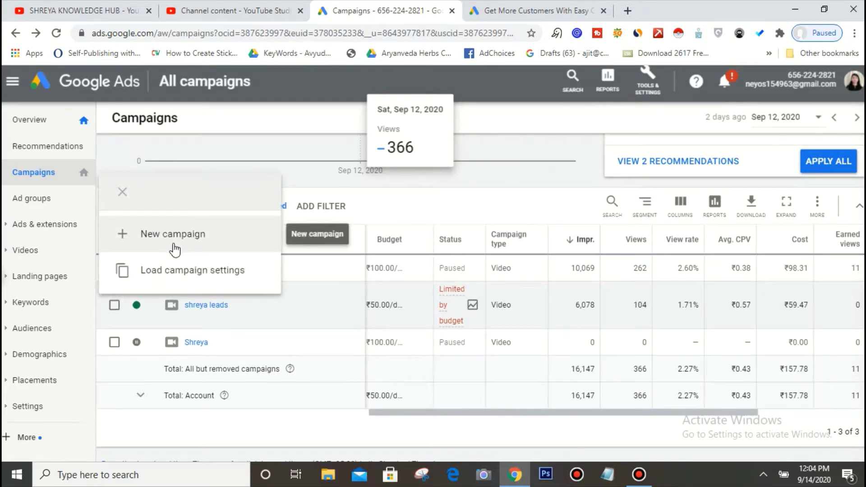
click(174, 248)
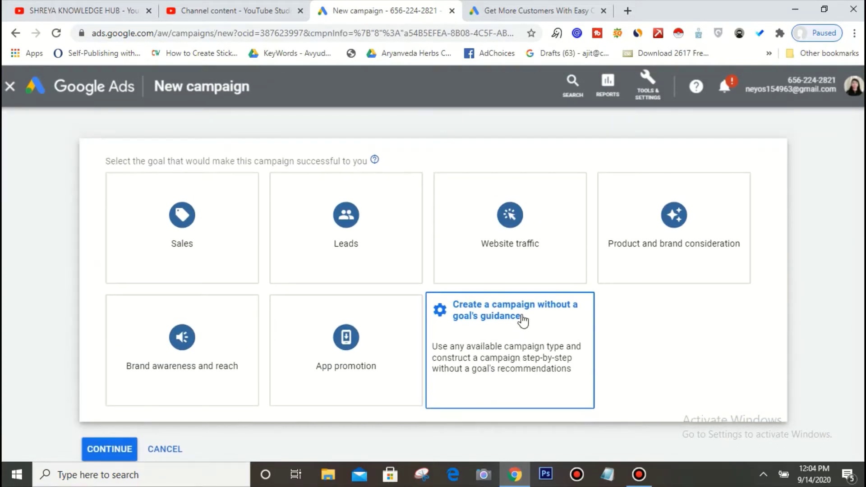
Step: Create the campaign without a goal's guidance and choose Video as the campaign type
scroll(516, 315, down, 1)
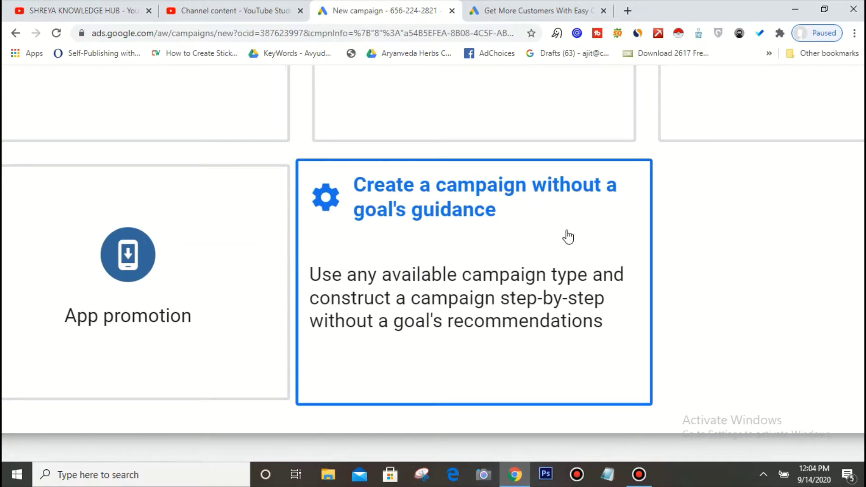
scroll(567, 236, down, 5)
scroll(567, 239, up, 3)
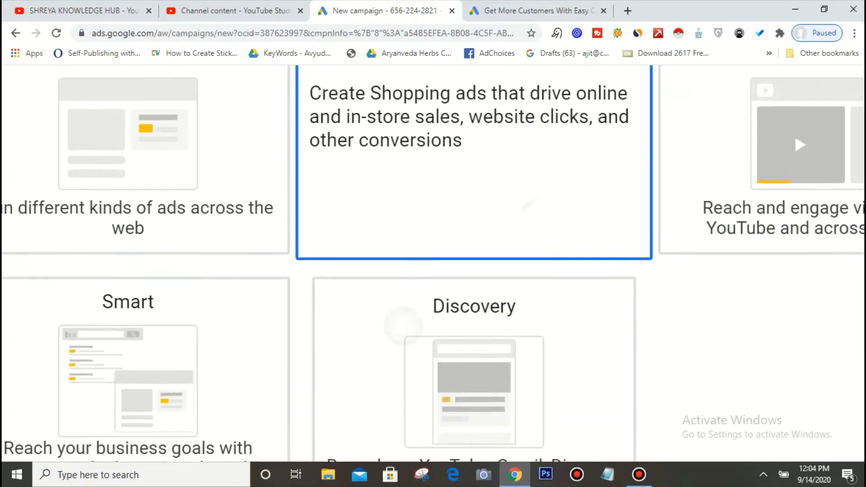
scroll(433, 264, up, 5)
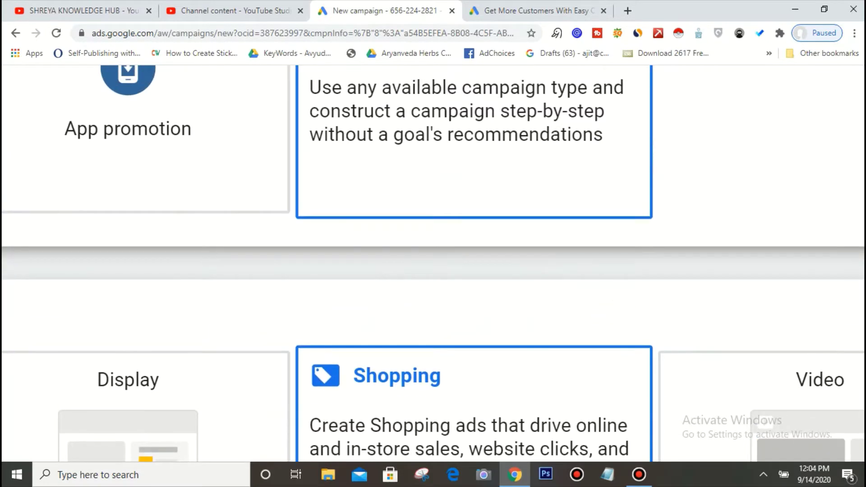
scroll(433, 264, down, 10)
scroll(434, 264, right, 4)
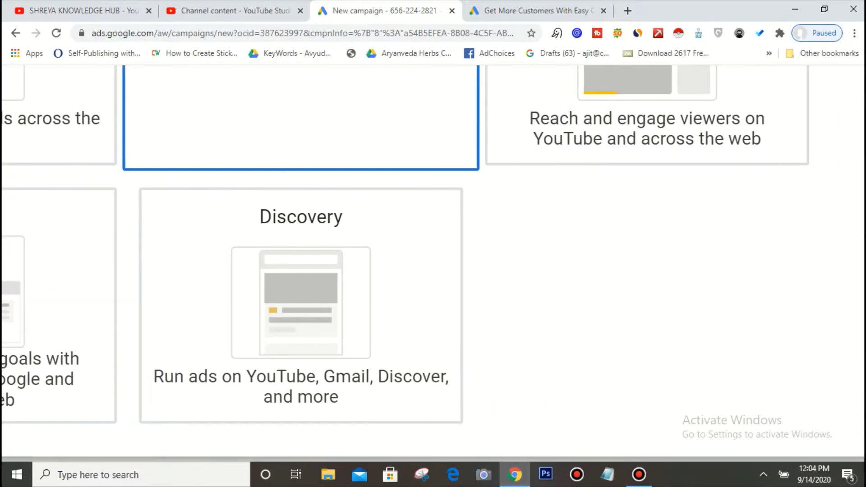
scroll(433, 264, up, 8)
scroll(680, 189, up, 2)
scroll(679, 189, down, 6)
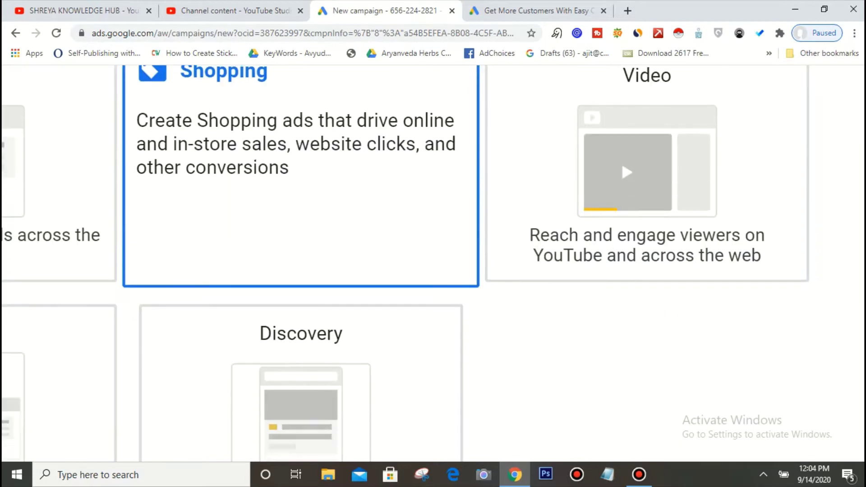
click(680, 190)
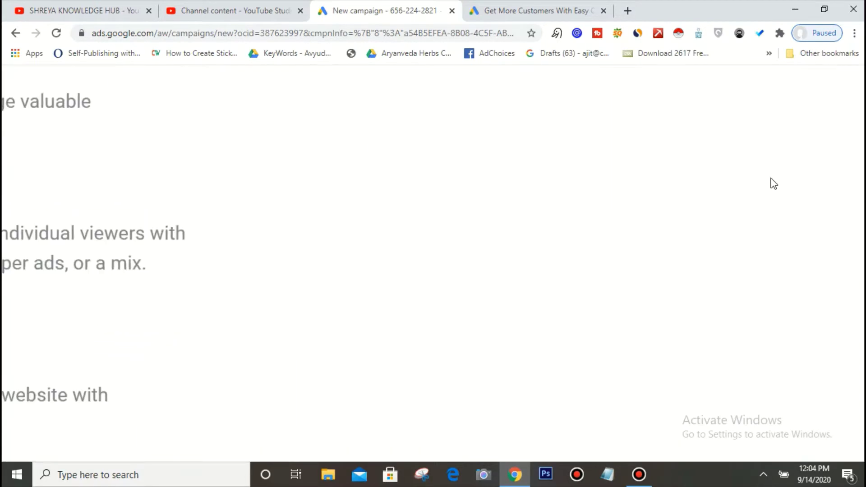
Step: Keep Custom video campaign as the campaign subtype and continue to the campaign settings
scroll(433, 264, down, 5)
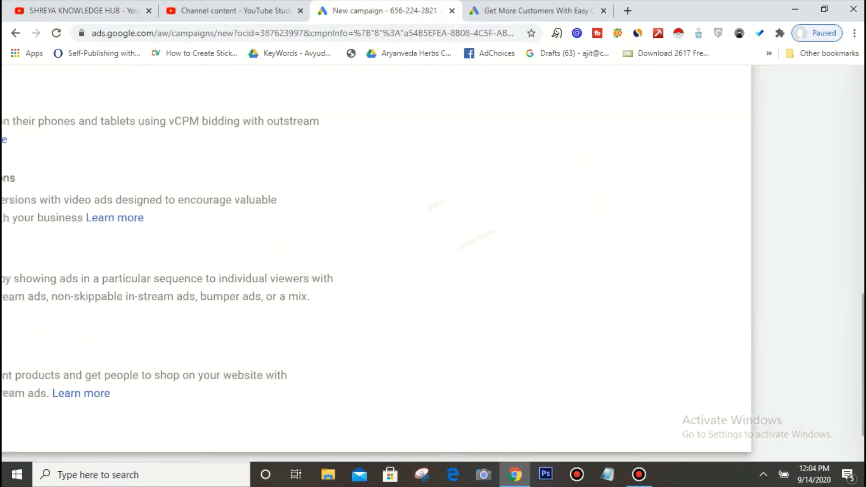
scroll(384, 264, up, 4)
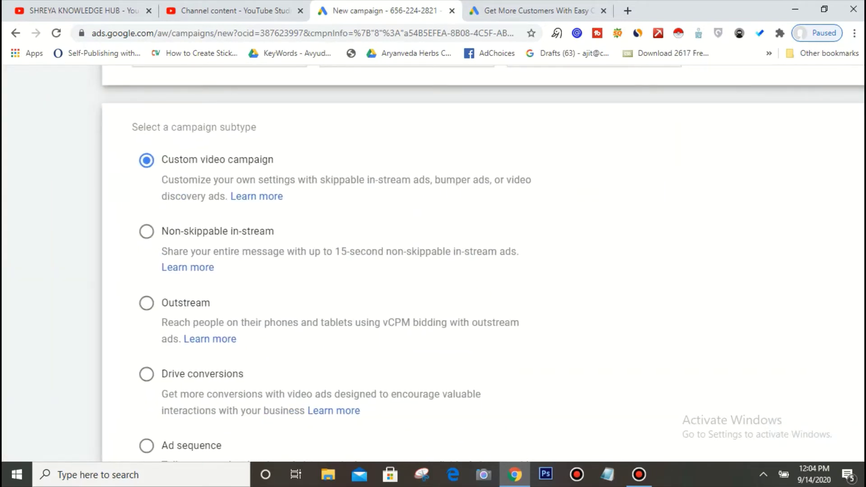
scroll(433, 264, down, 1)
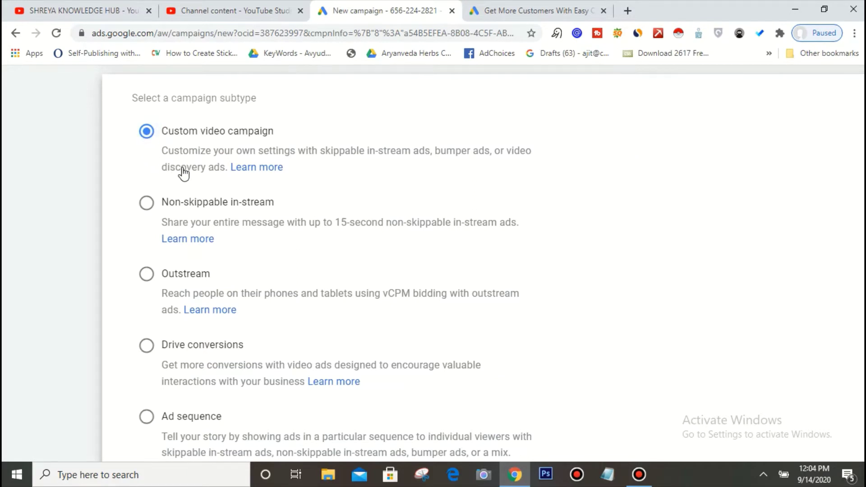
scroll(183, 172, down, 5)
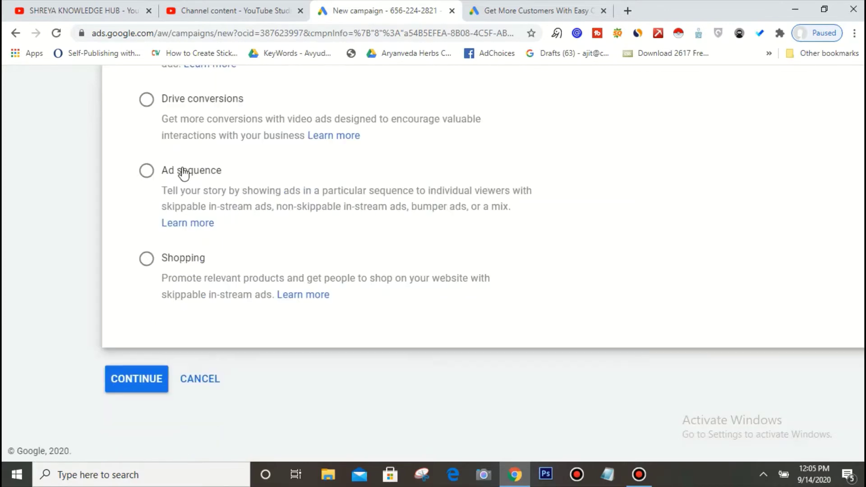
click(134, 391)
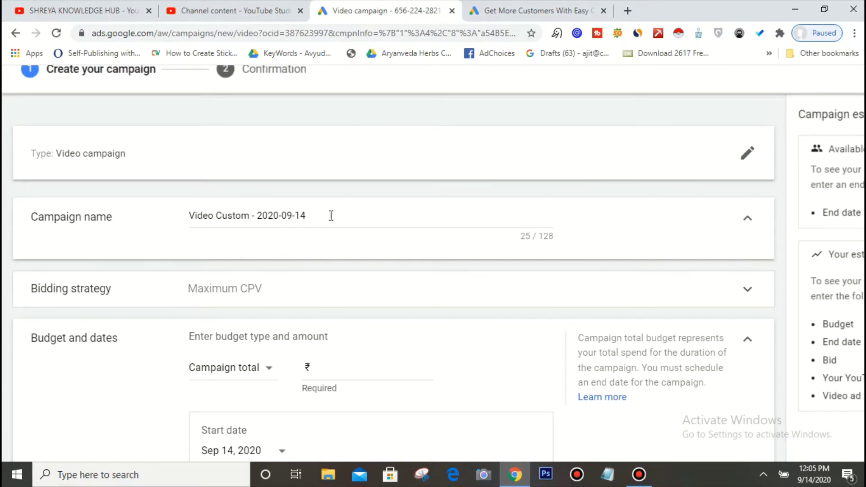
Step: Replace the default campaign name with Hindi Videos
drag(331, 215, 180, 223)
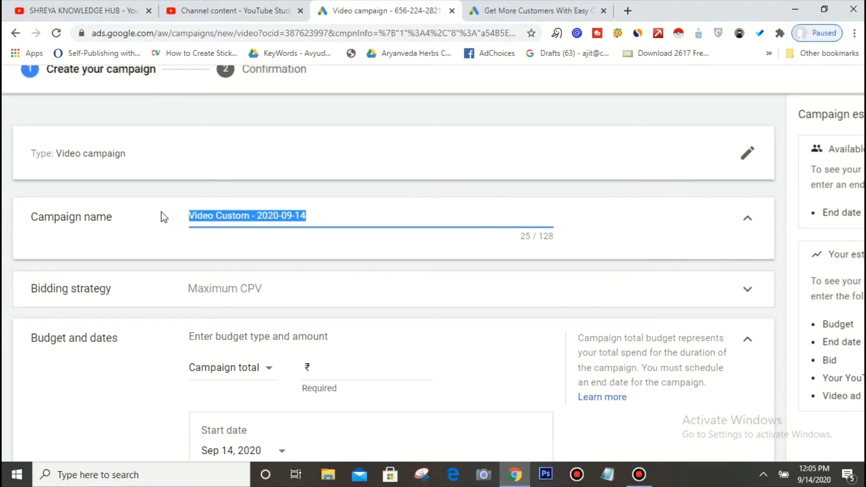
key(BackSpace)
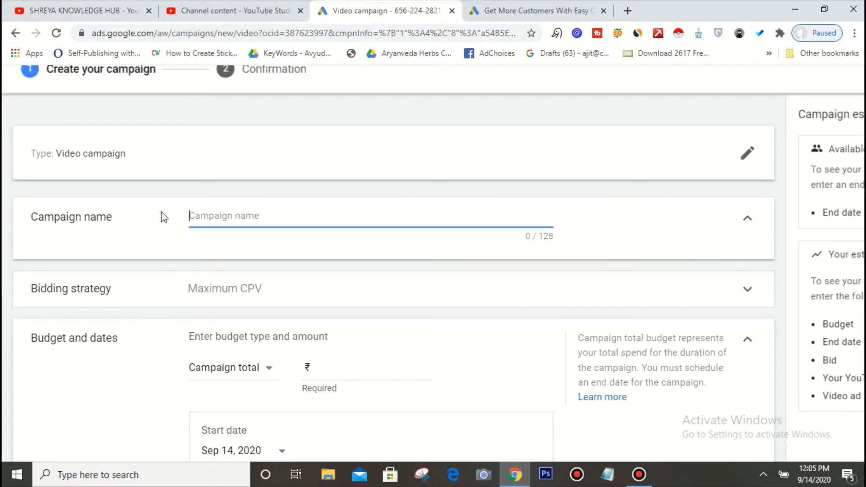
text(Hindi V)
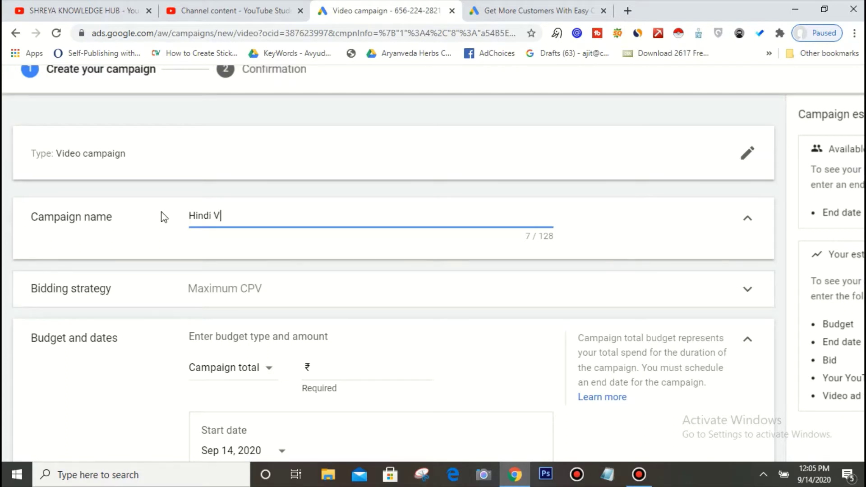
text(ideos)
Step: Review the bid strategy choices and keep Maximum CPV as the campaign's bidding strategy
scroll(257, 288, down, 2)
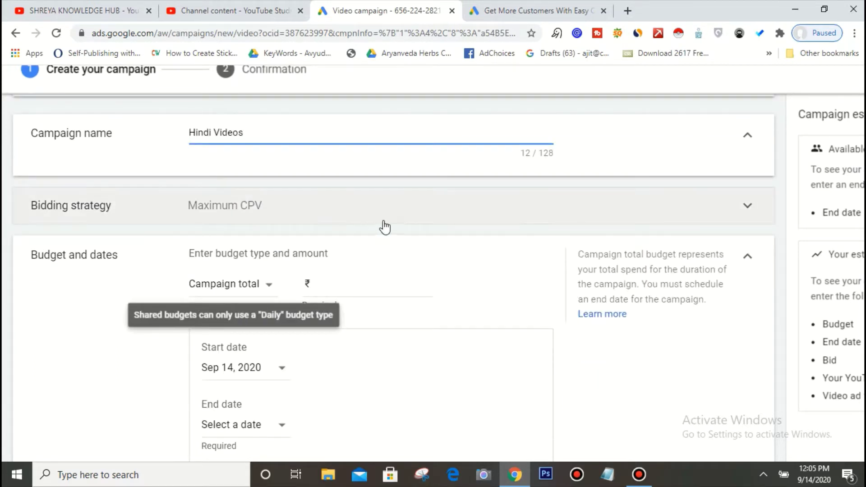
click(656, 219)
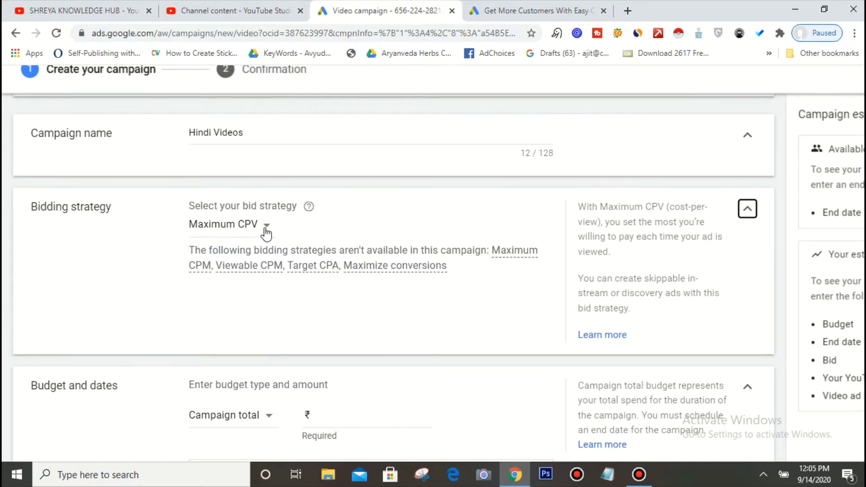
scroll(265, 233, up, 3)
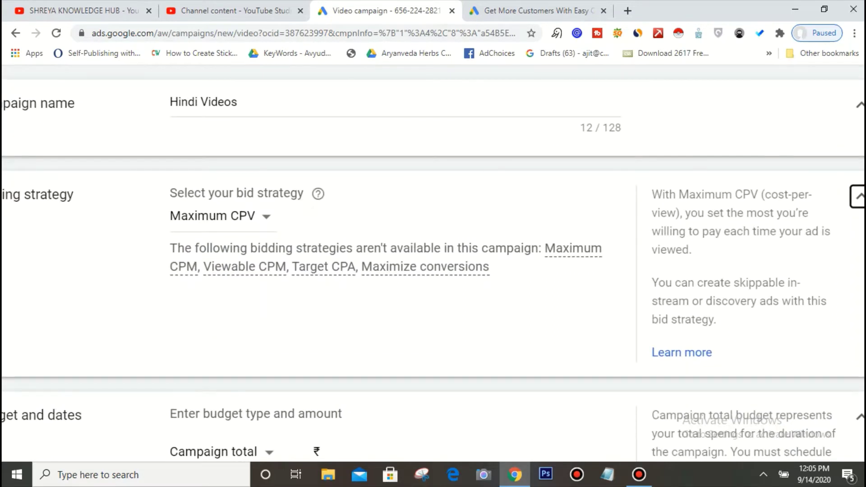
click(272, 224)
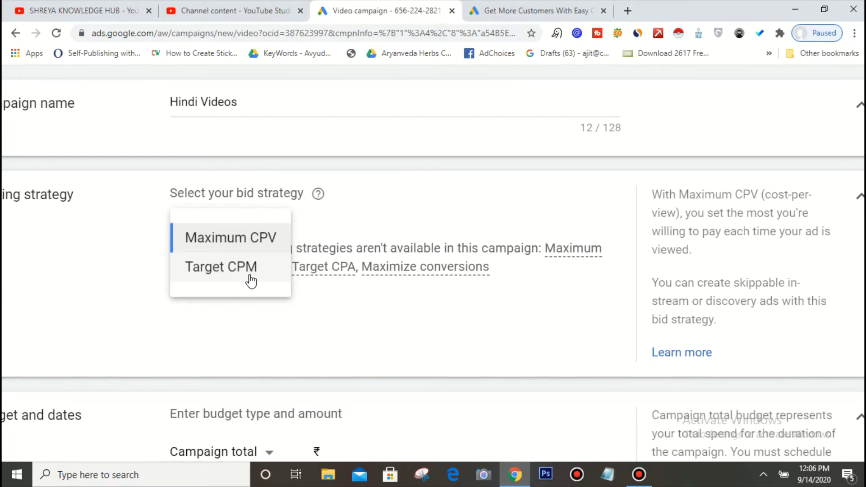
click(230, 240)
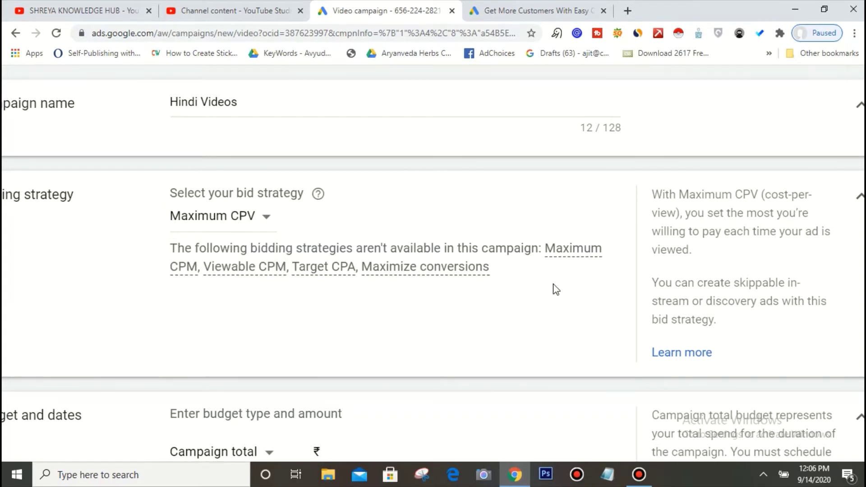
scroll(557, 289, left, 1)
scroll(556, 289, down, 2)
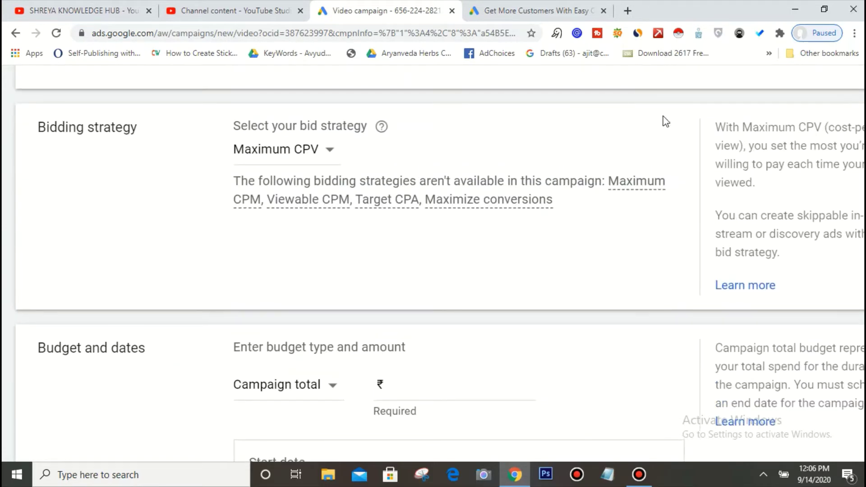
scroll(776, 121, right, 3)
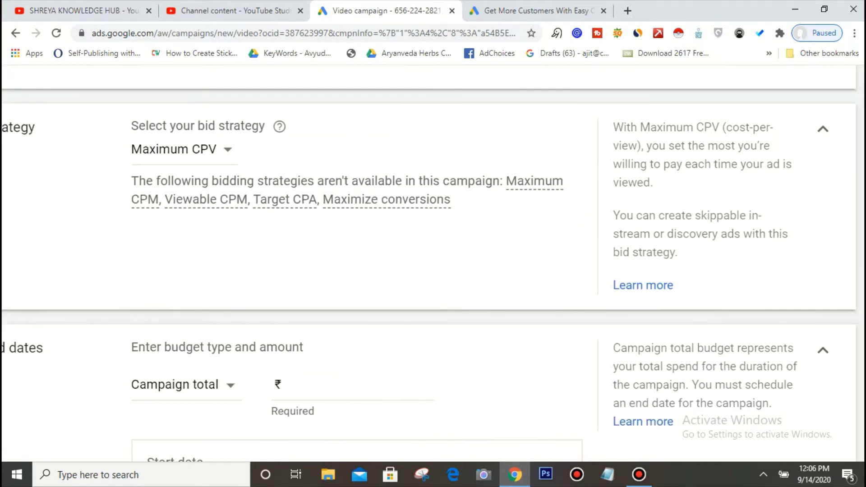
click(822, 130)
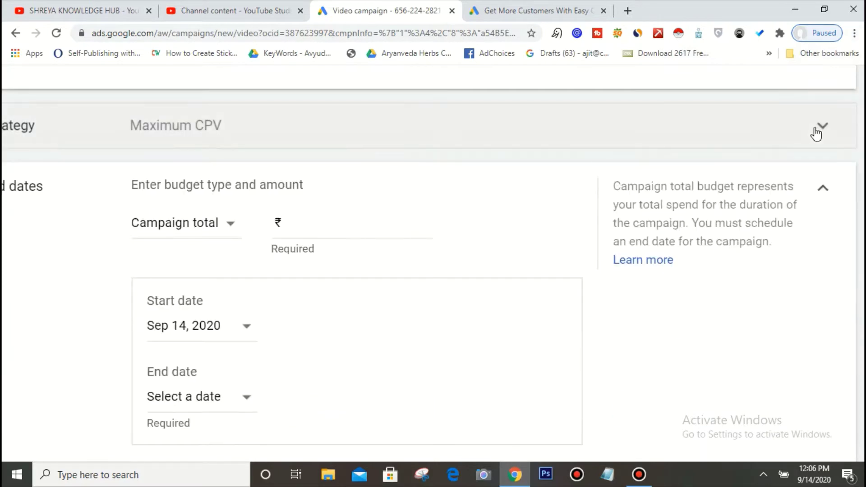
Step: Change the budget type to Daily and set the amount to ₹100
scroll(433, 263, left, 3)
scroll(433, 263, up, 2)
scroll(433, 263, down, 1)
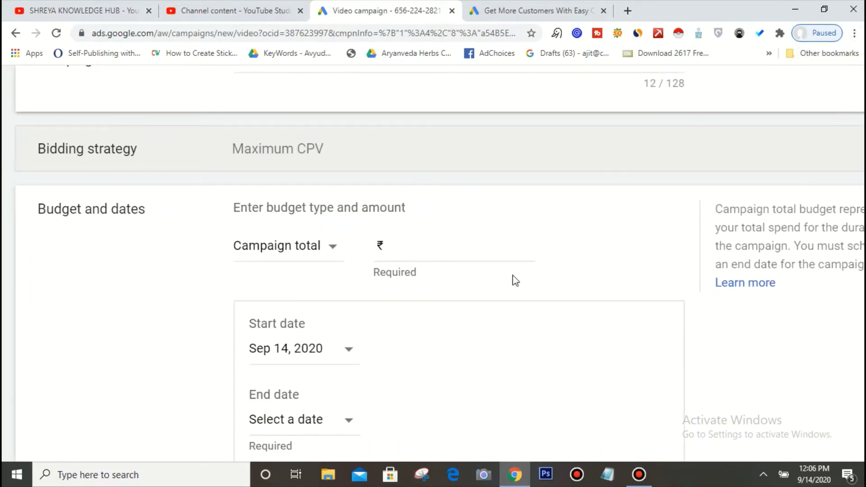
click(331, 246)
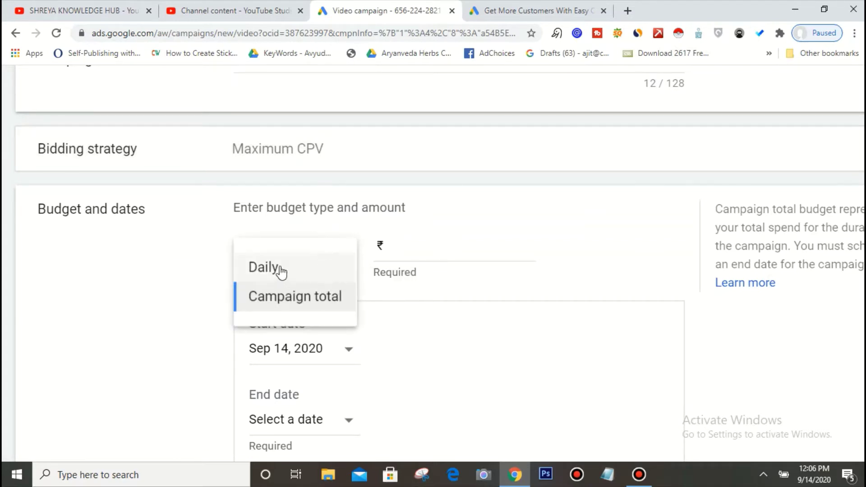
click(280, 270)
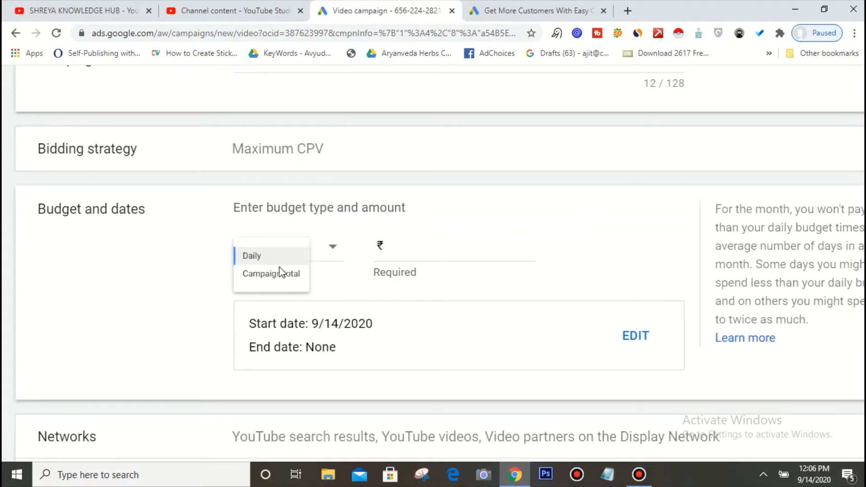
click(397, 246)
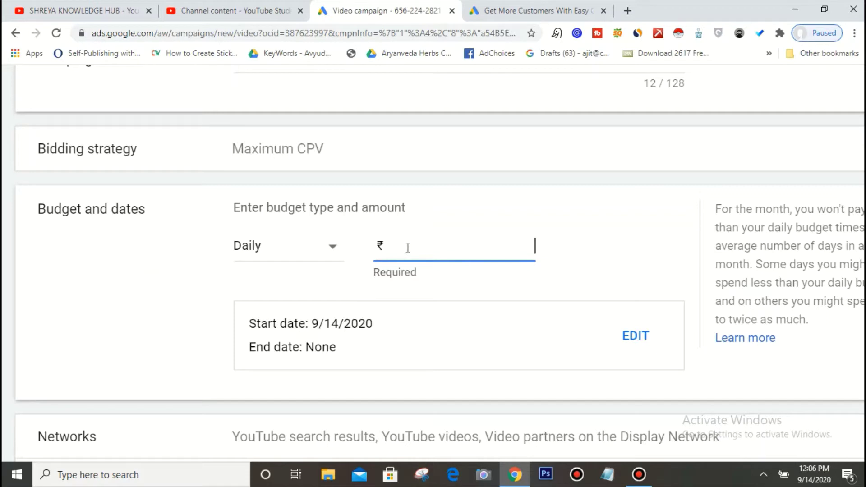
text(100)
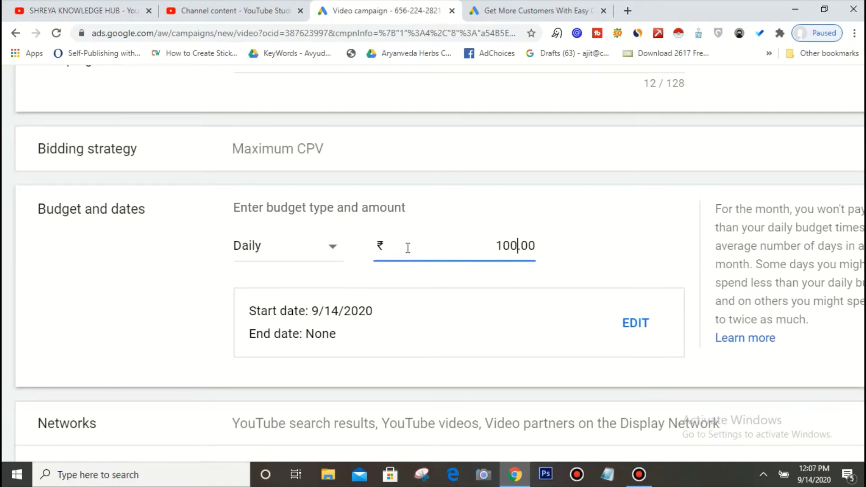
click(544, 226)
scroll(425, 271, down, 2)
scroll(425, 271, up, 1)
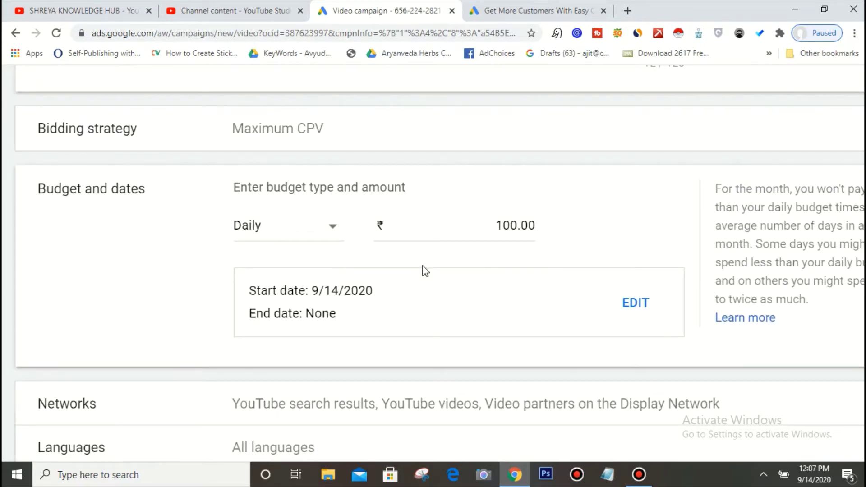
scroll(425, 270, right, 4)
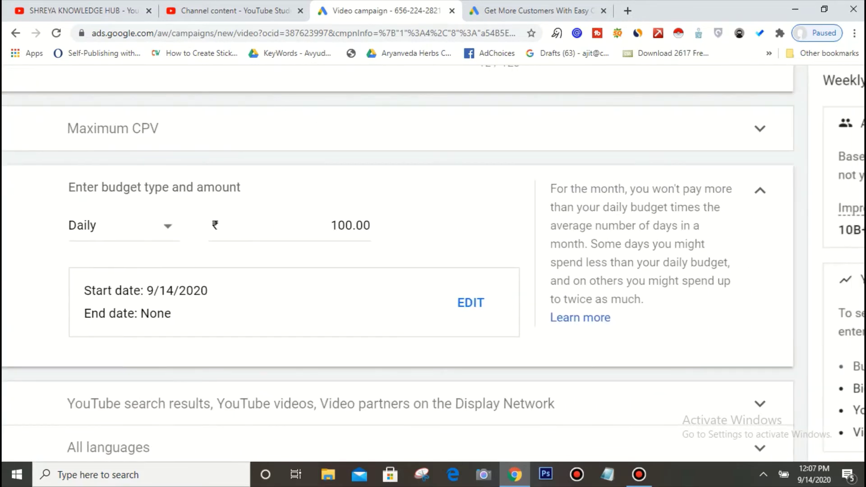
click(760, 190)
Step: Exclude video partners on the Display Network, keeping only YouTube search results and YouTube videos as networks
scroll(433, 262, down, 3)
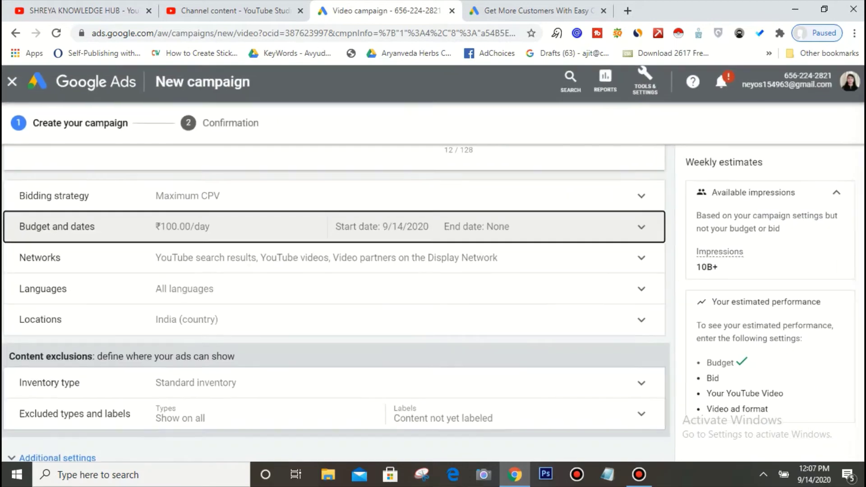
scroll(434, 262, up, 2)
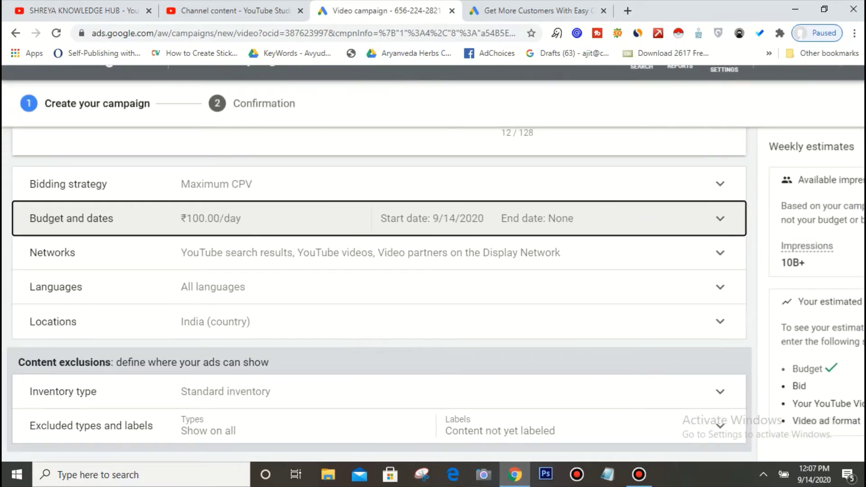
click(721, 255)
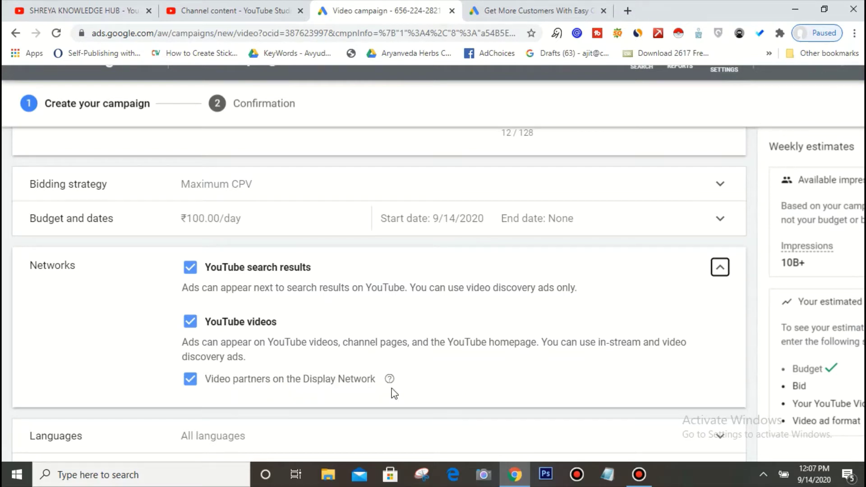
click(195, 384)
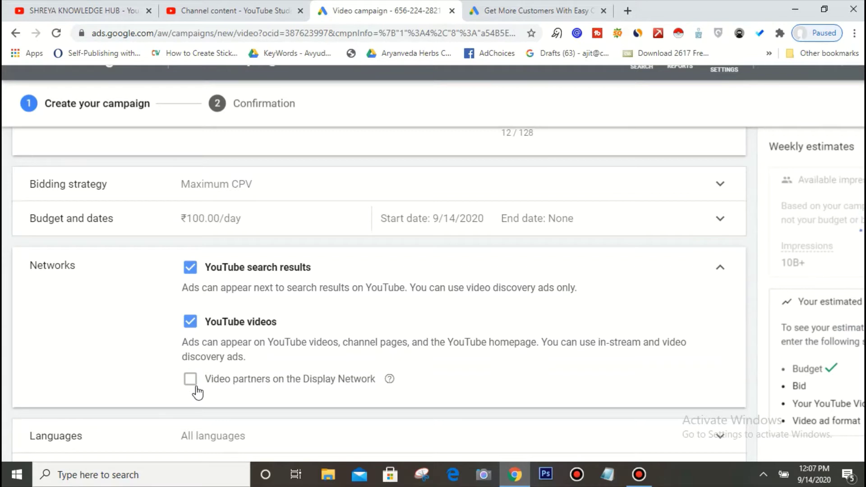
scroll(202, 395, down, 2)
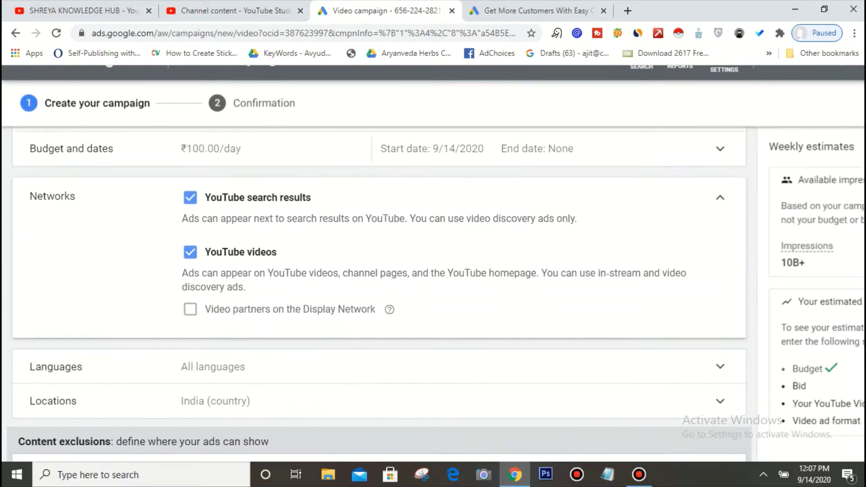
scroll(202, 396, up, 1)
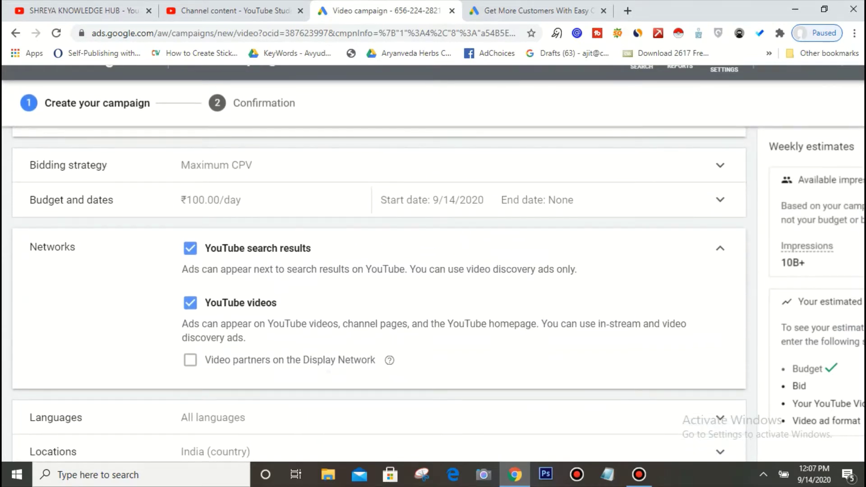
scroll(267, 350, down, 2)
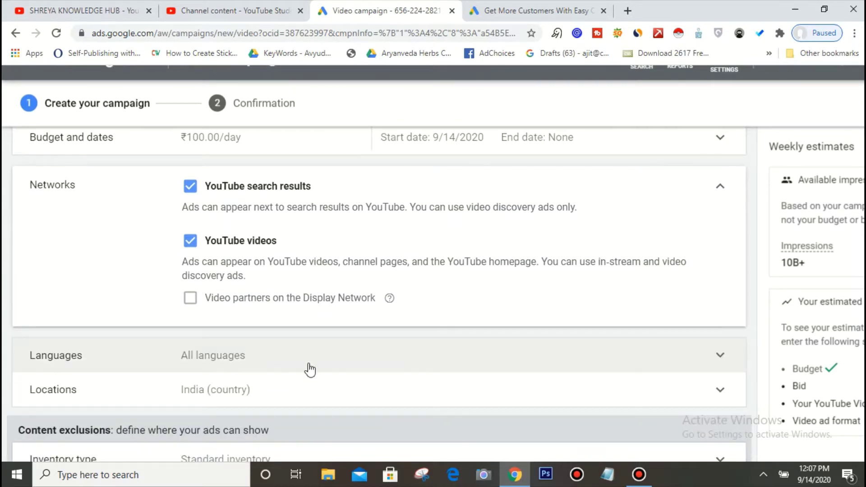
Step: Set the campaign's target languages to English and Hindi
scroll(371, 354, down, 2)
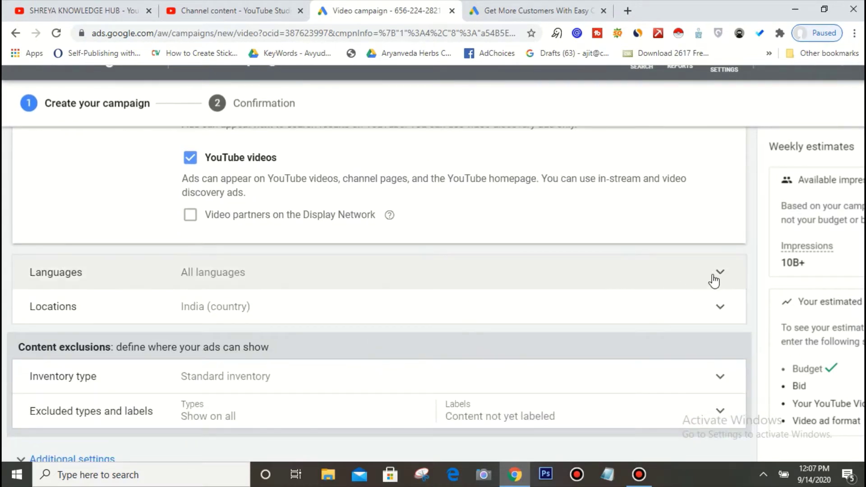
click(717, 275)
scroll(205, 333, down, 1)
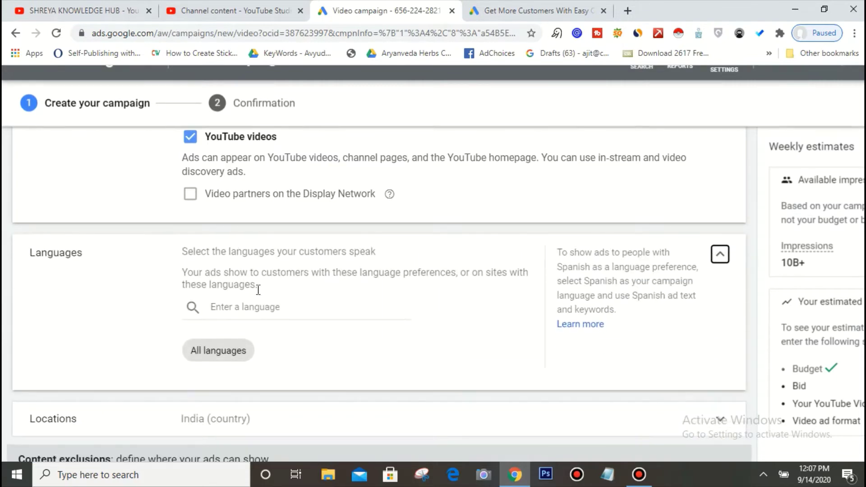
click(259, 306)
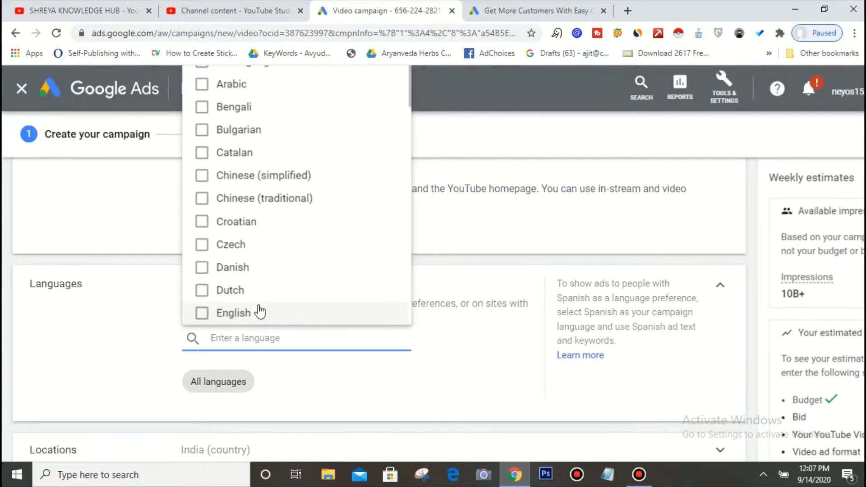
click(199, 317)
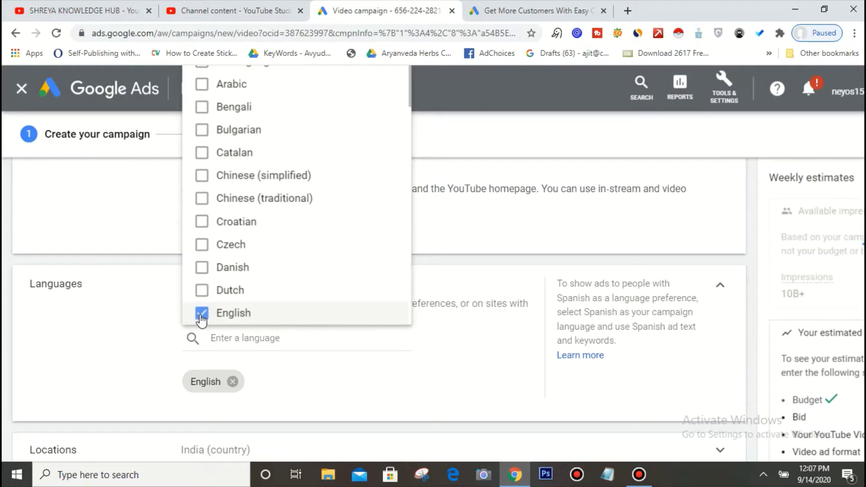
click(282, 337)
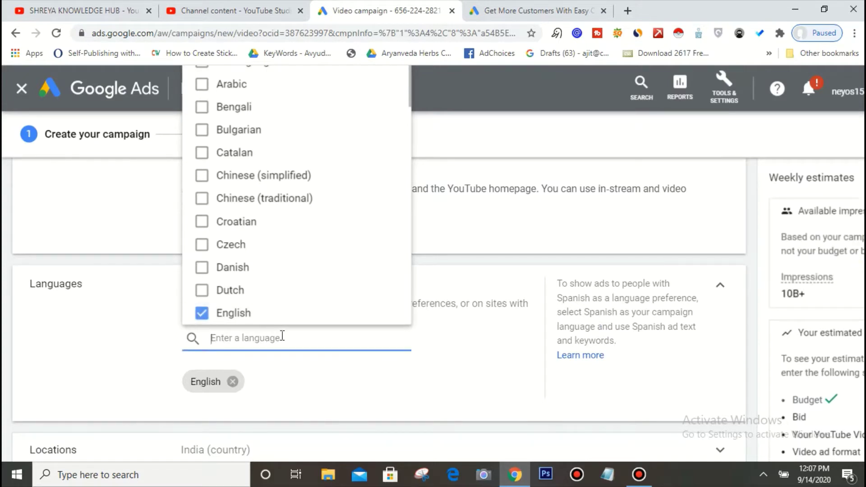
text(Hindi)
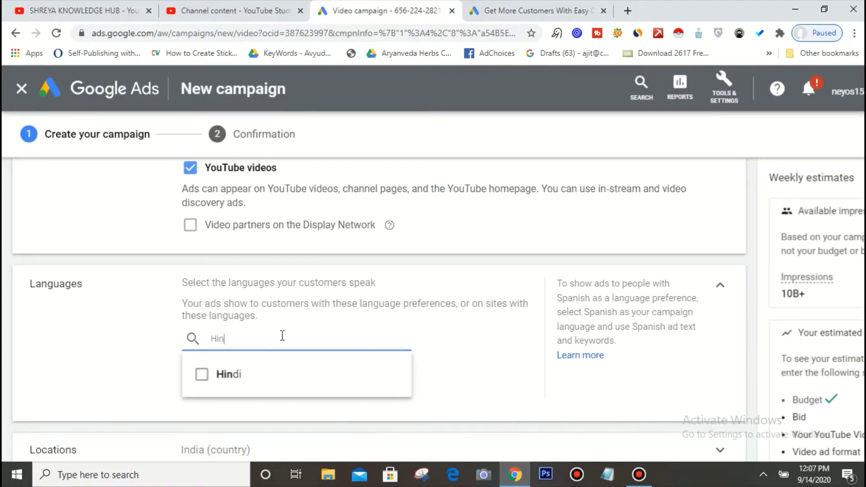
click(202, 376)
click(155, 358)
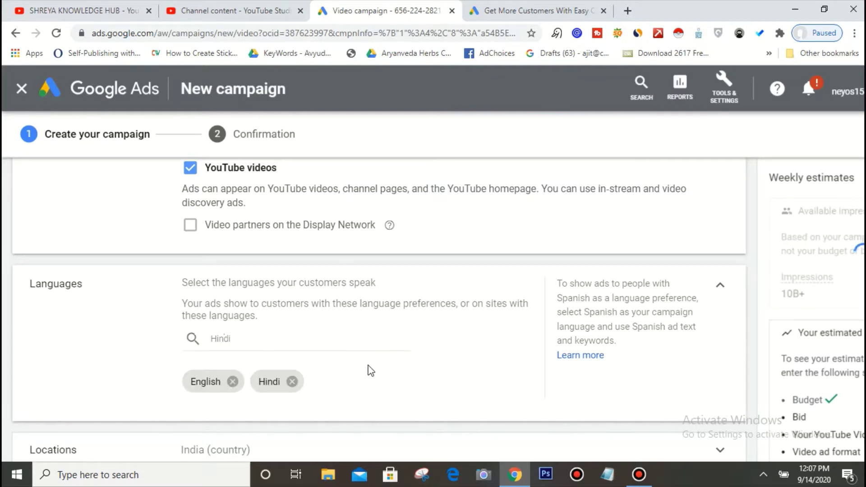
scroll(370, 367, down, 3)
scroll(372, 373, down, 2)
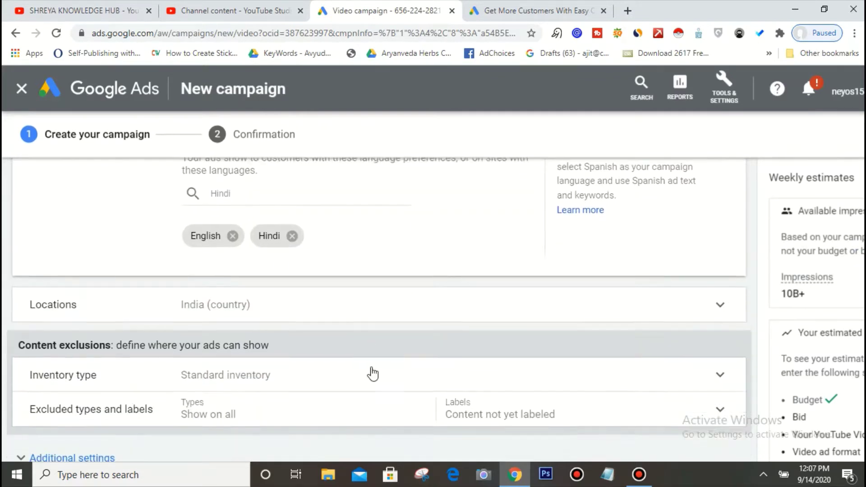
scroll(371, 373, up, 2)
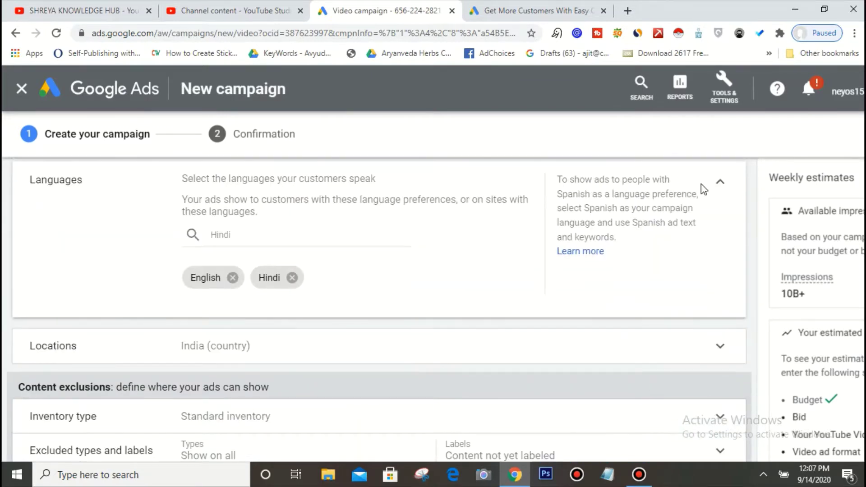
click(719, 184)
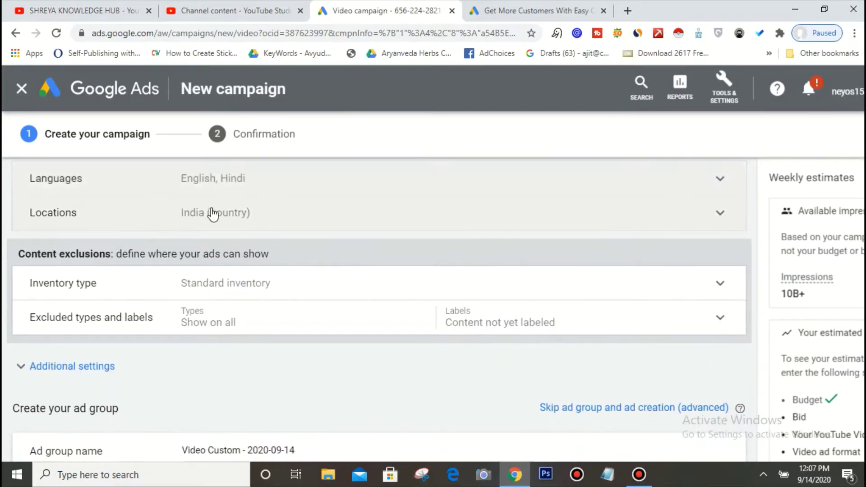
Step: Switch the campaign's location targeting to another location and target the union territory Delhi, India
right_click(685, 224)
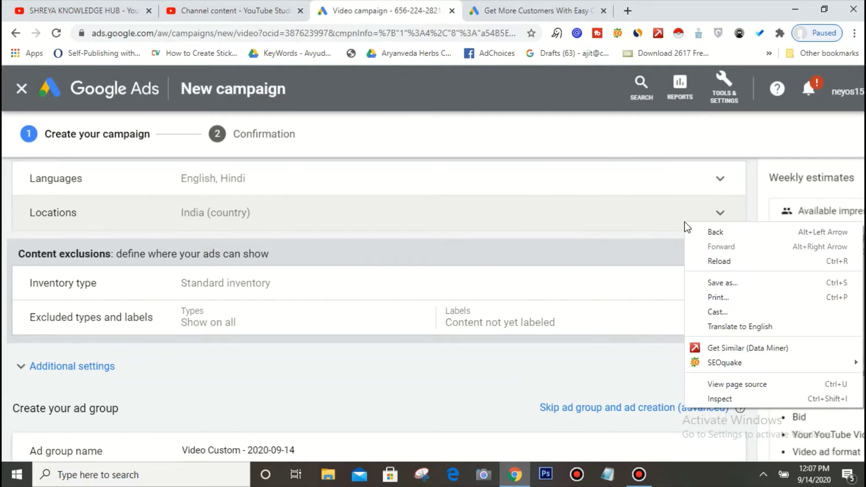
click(685, 217)
click(685, 217)
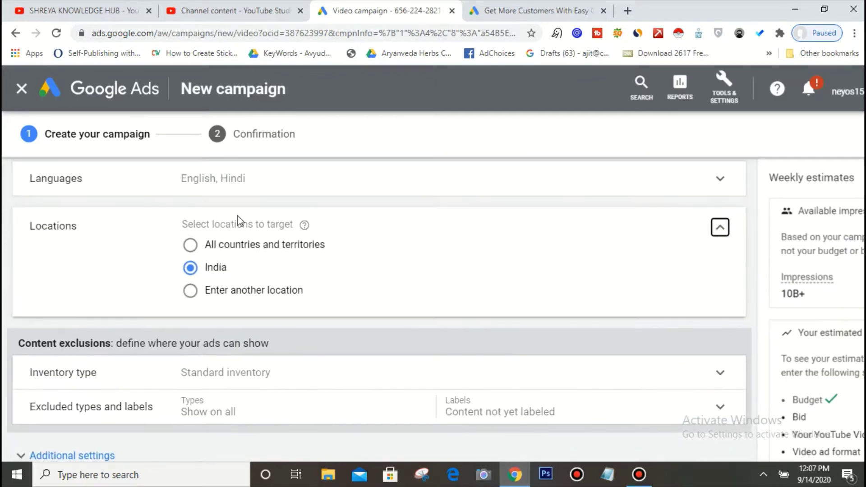
right_click(274, 254)
click(190, 274)
click(195, 297)
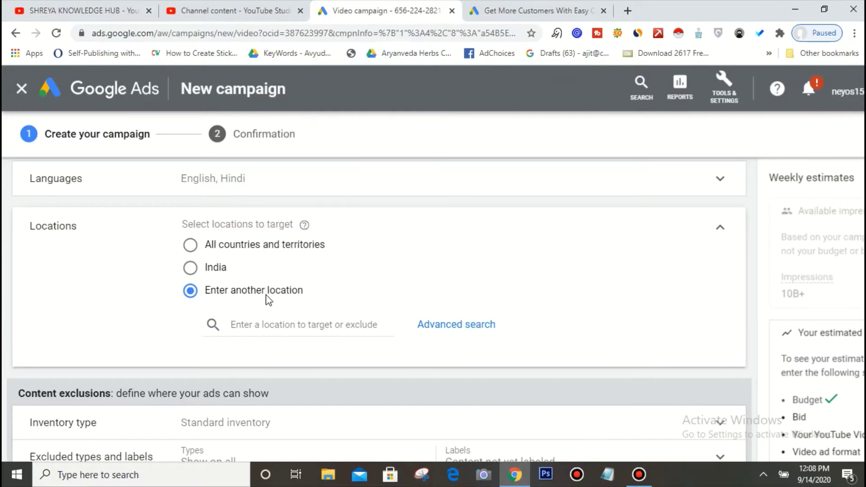
scroll(267, 299, down, 1)
click(258, 266)
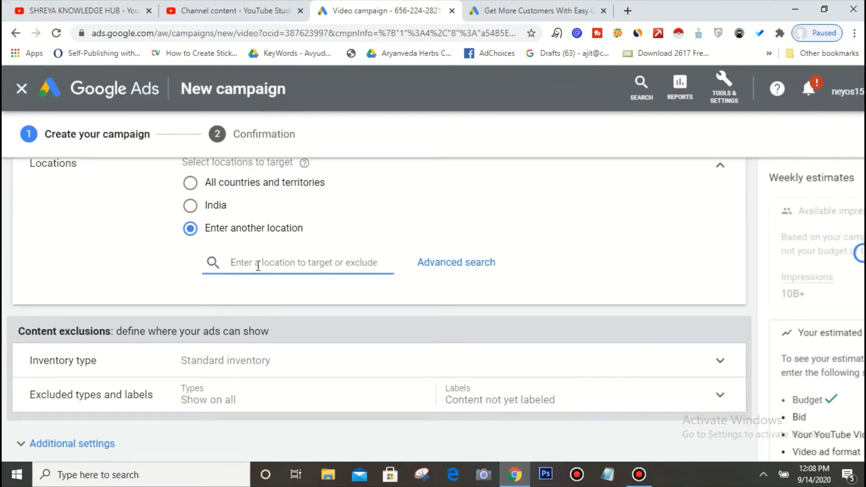
text(delhi)
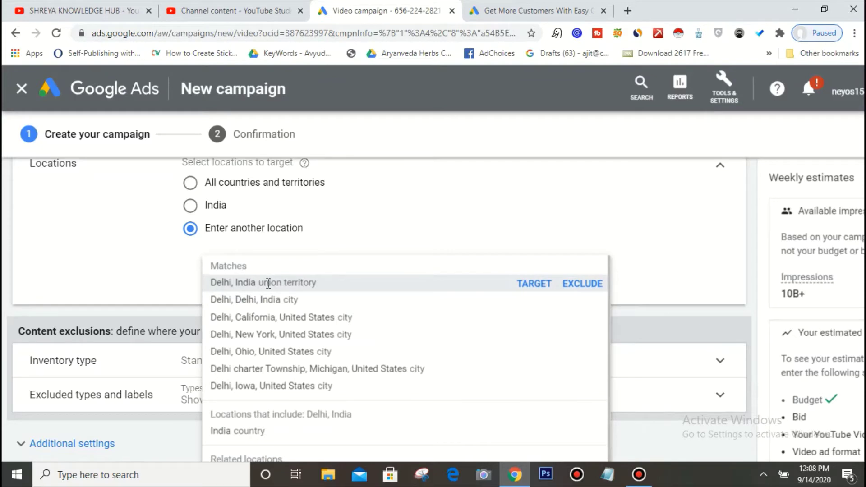
click(269, 284)
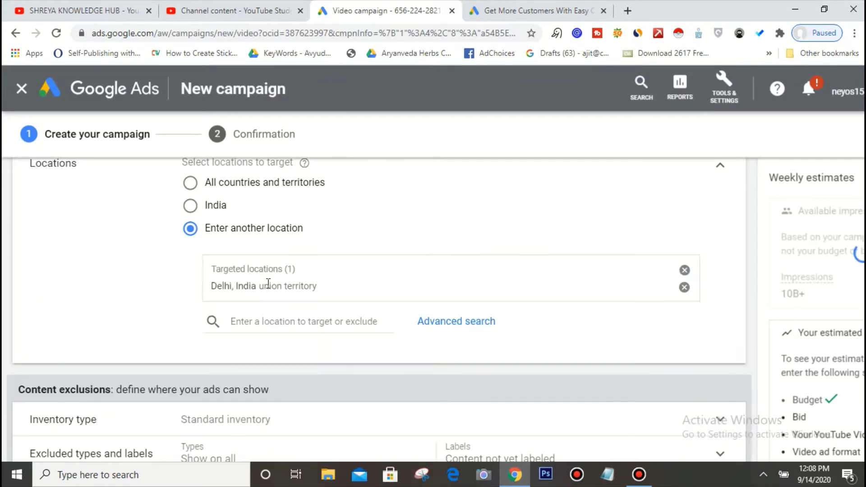
Step: Add the city Delhi, Delhi, India to the targeted locations and close the location settings
click(273, 320)
text(delhi)
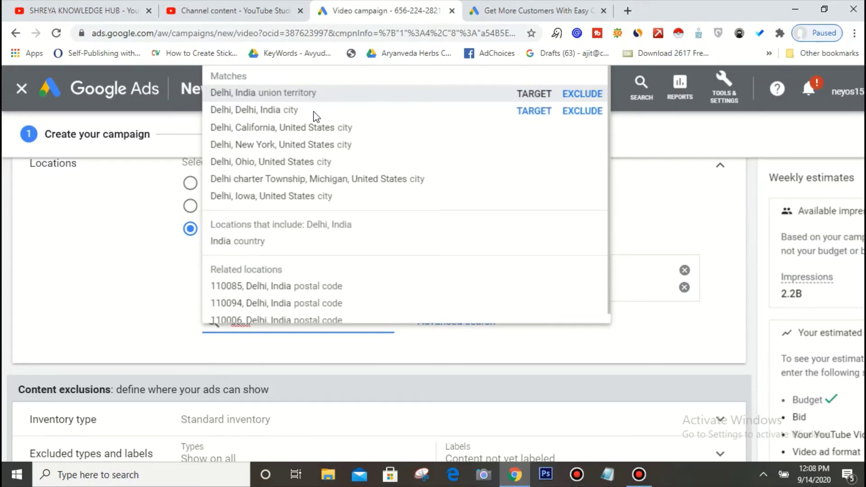
click(314, 117)
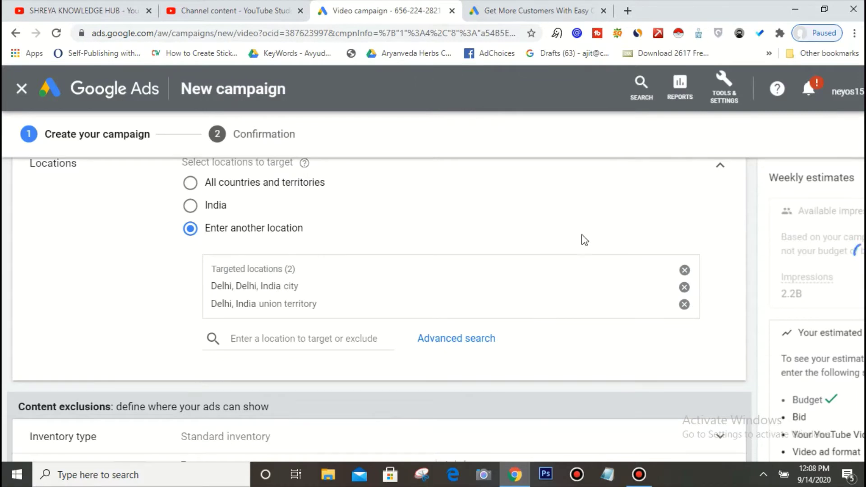
click(720, 166)
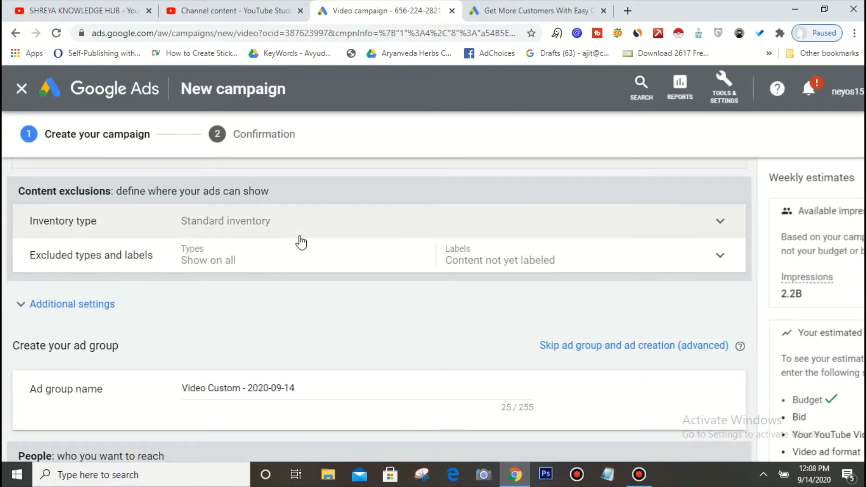
Step: Set the campaign's inventory type to Expanded inventory in the content exclusions
scroll(301, 242, down, 1)
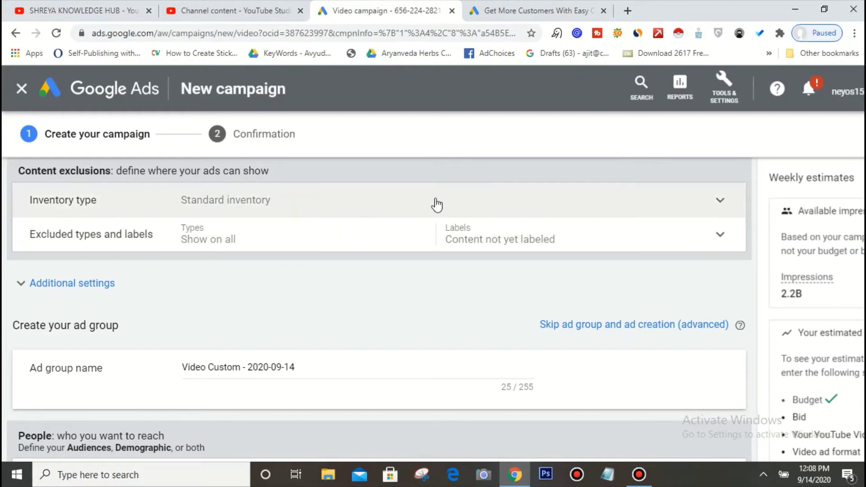
click(694, 203)
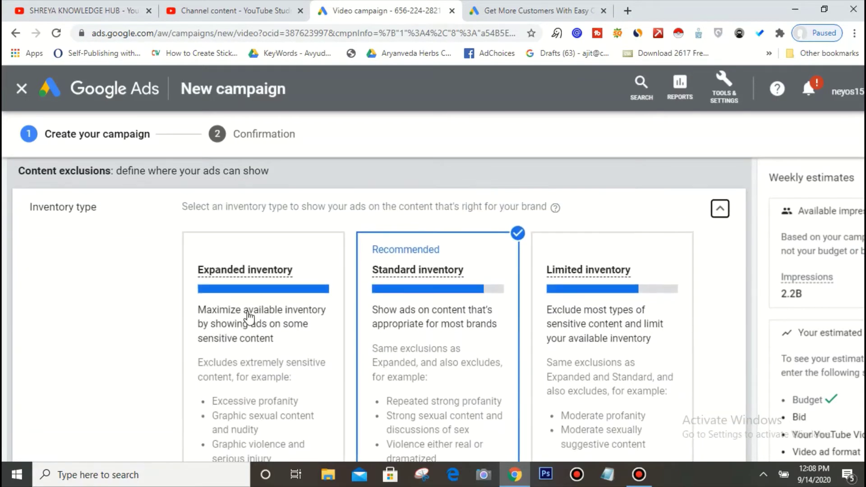
click(283, 282)
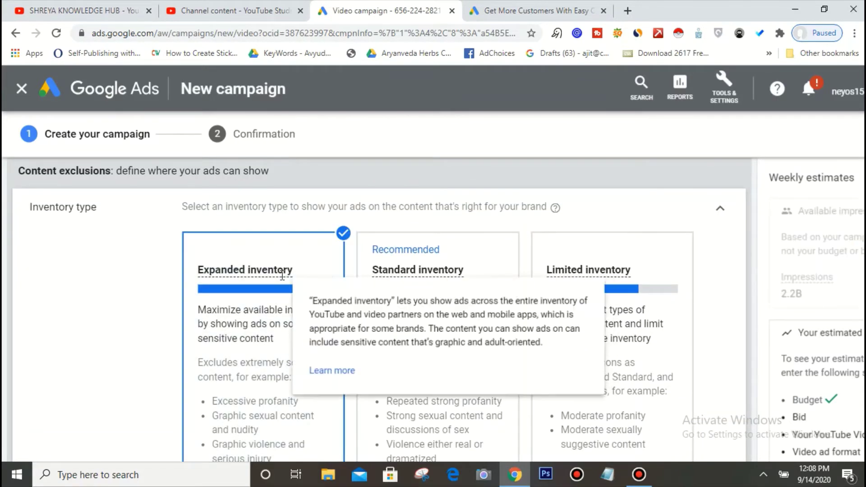
click(719, 208)
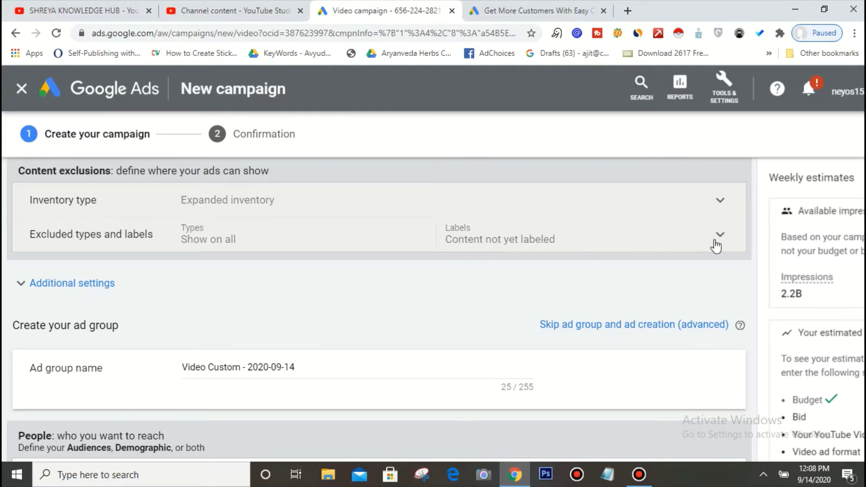
Step: Exclude embedded YouTube videos and live streaming videos, and remove the exclusion for content not yet labeled
click(721, 236)
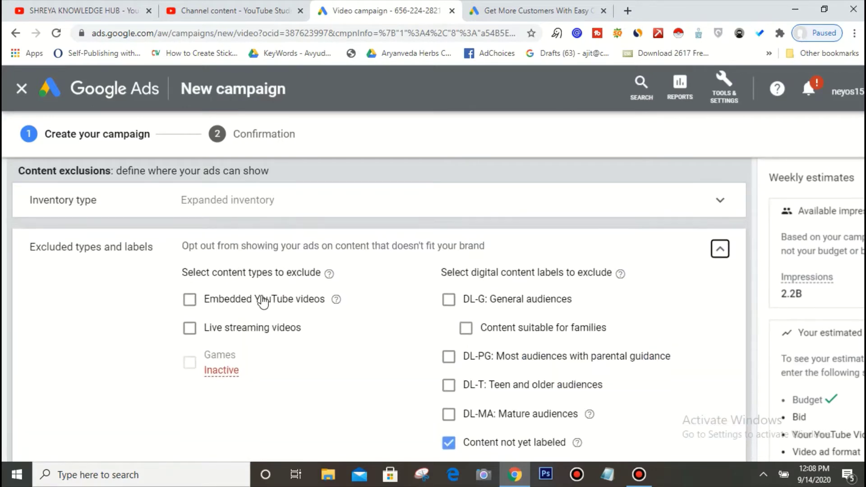
click(189, 305)
click(190, 329)
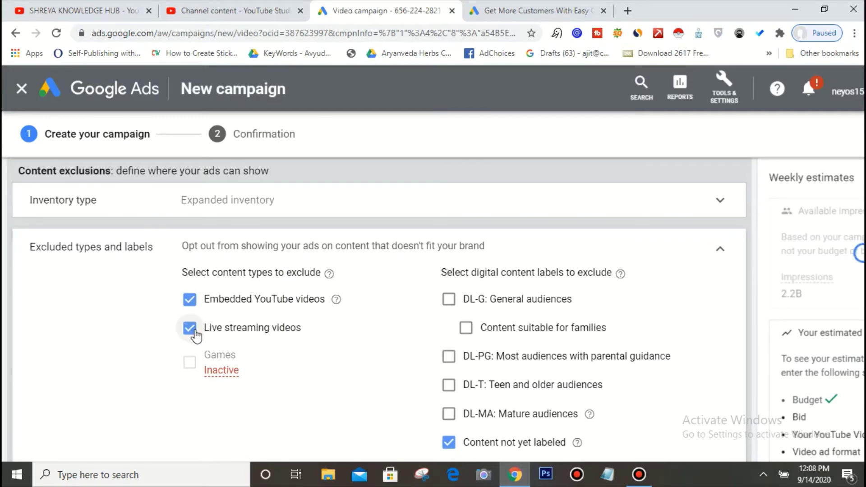
scroll(266, 337, down, 1)
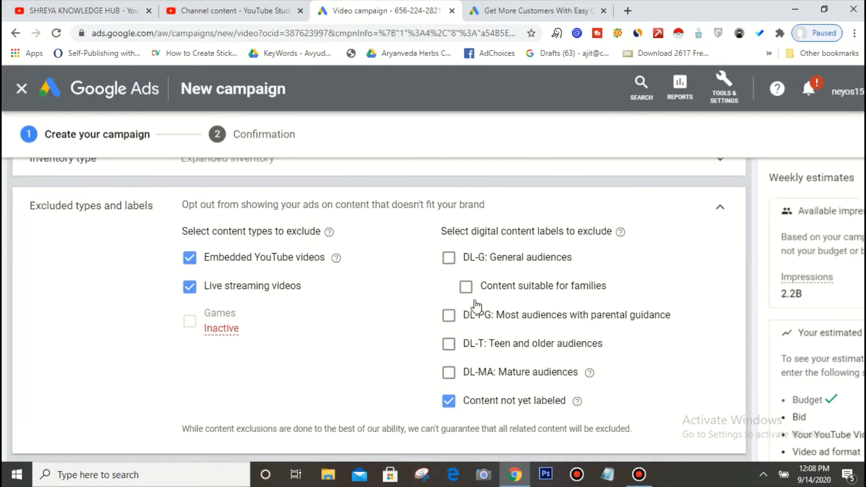
click(450, 404)
click(720, 212)
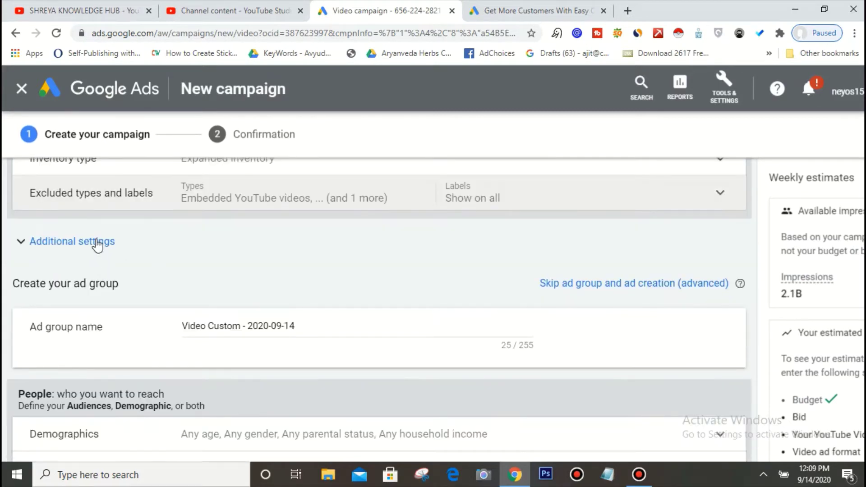
Step: Set specific device targeting in the additional settings to mobile phones only, leaving out computers, tablets and TV screens
click(96, 242)
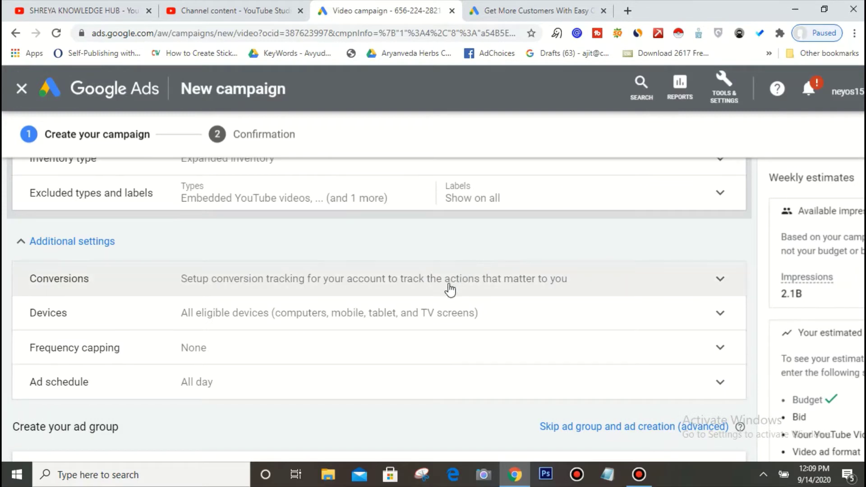
scroll(440, 305, down, 1)
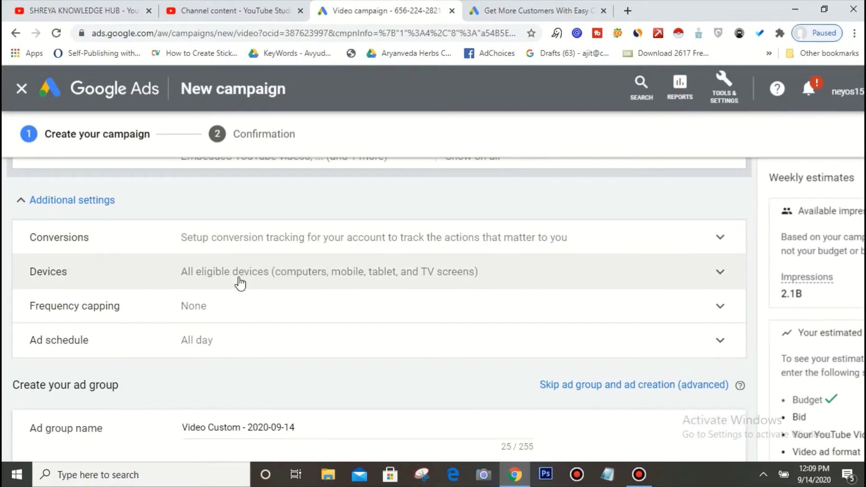
click(689, 274)
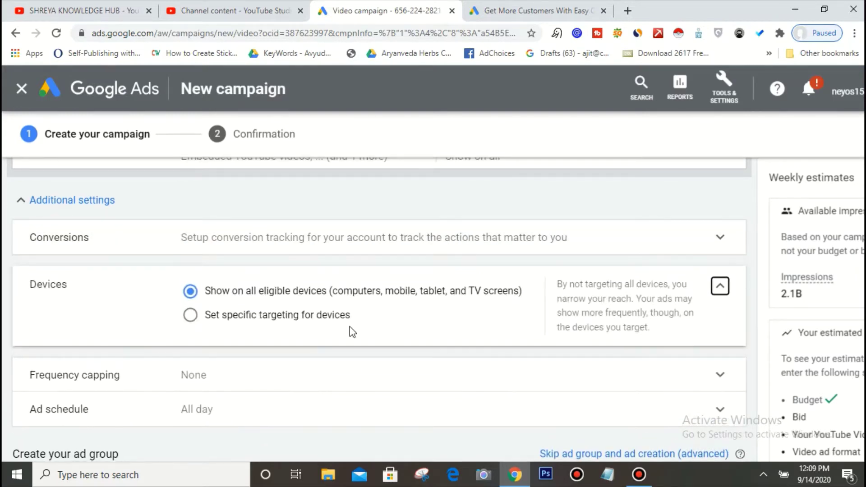
click(191, 318)
scroll(378, 345, down, 1)
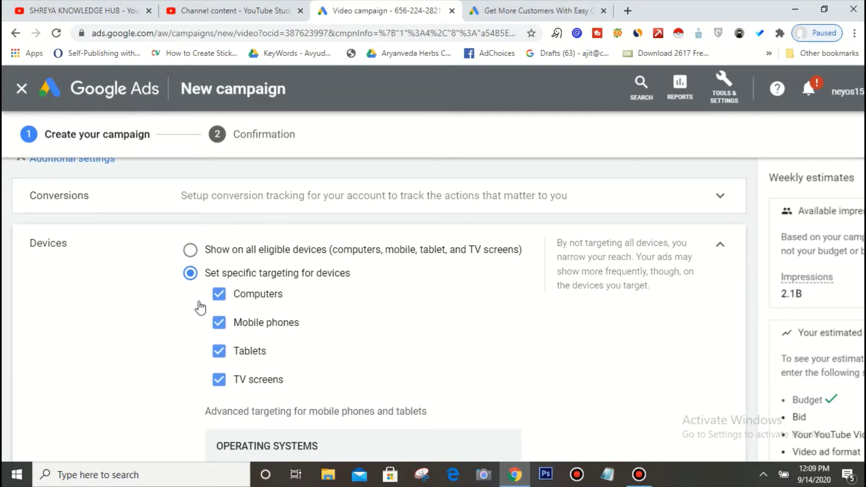
click(220, 294)
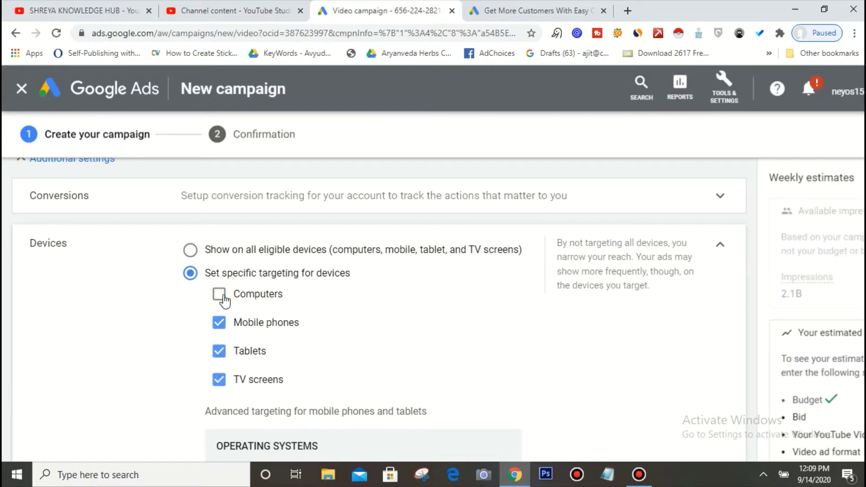
click(219, 351)
click(220, 381)
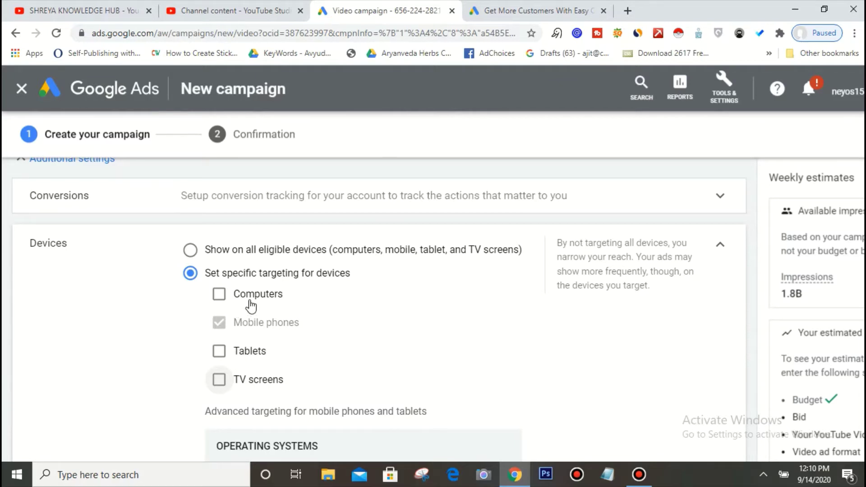
scroll(265, 408, down, 1)
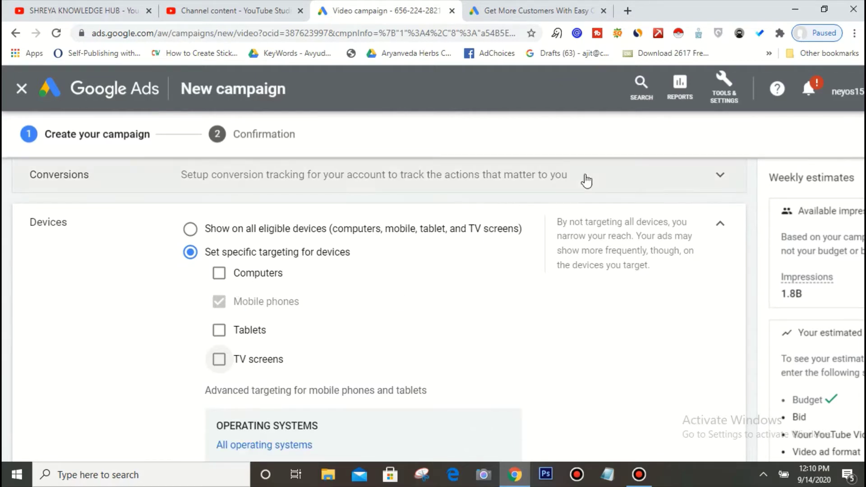
click(720, 225)
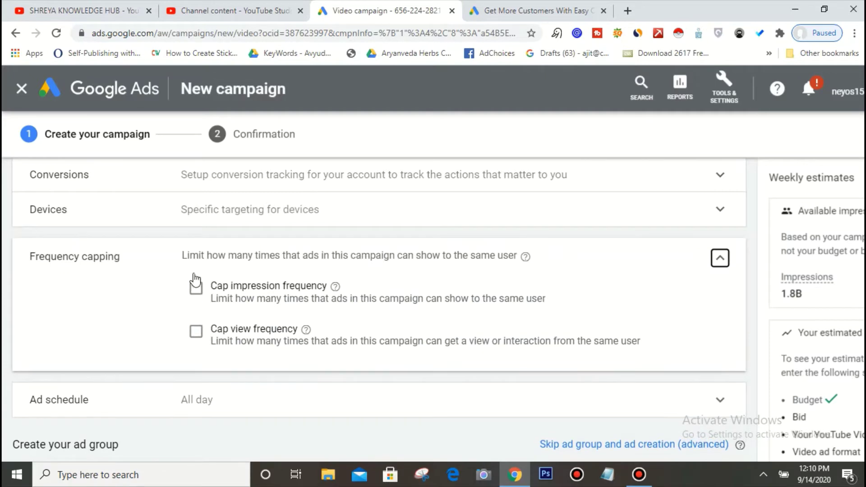
Step: Cap the view frequency at 1 view per month for the same user
click(197, 333)
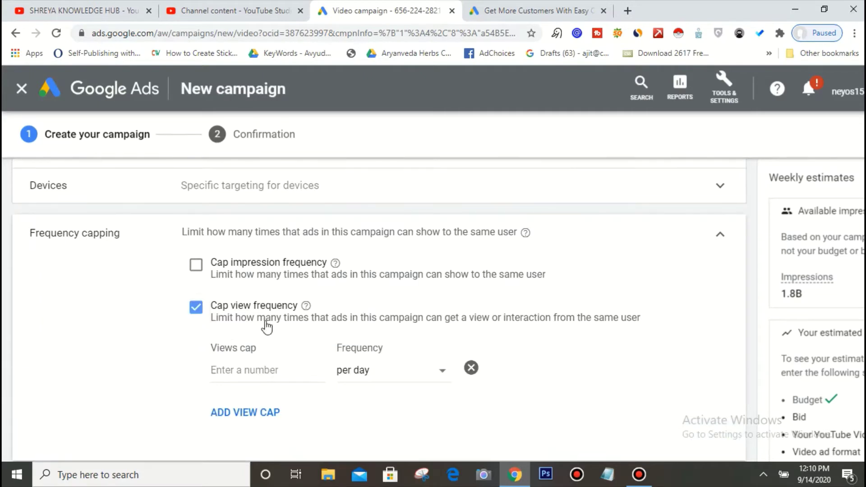
click(266, 370)
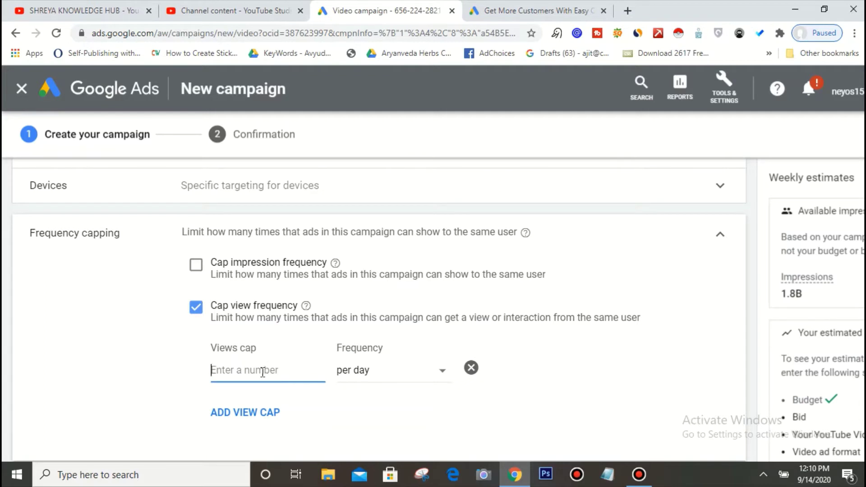
text(1)
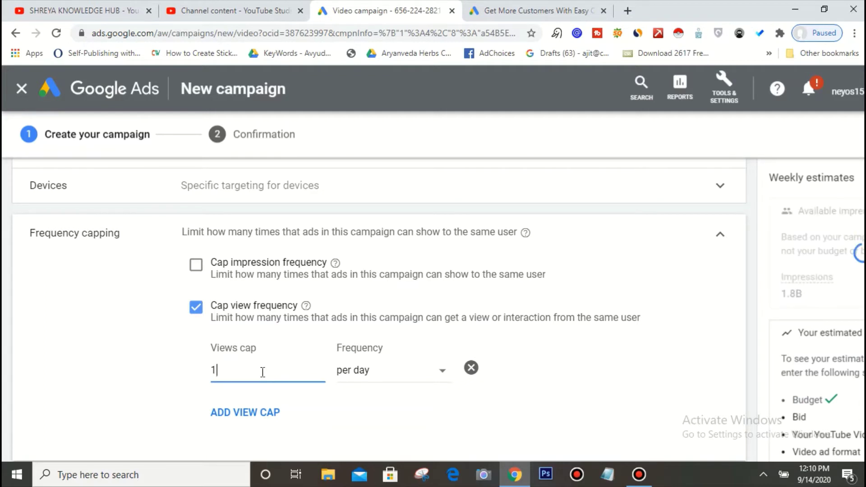
click(435, 371)
click(434, 371)
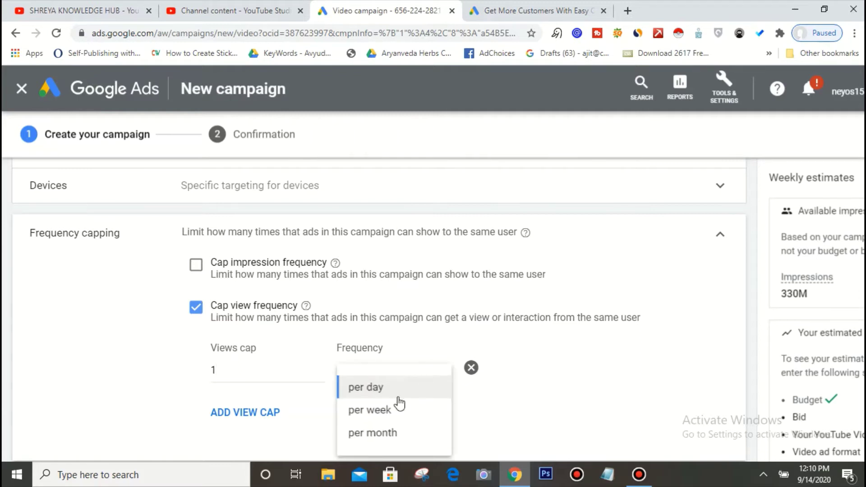
click(387, 434)
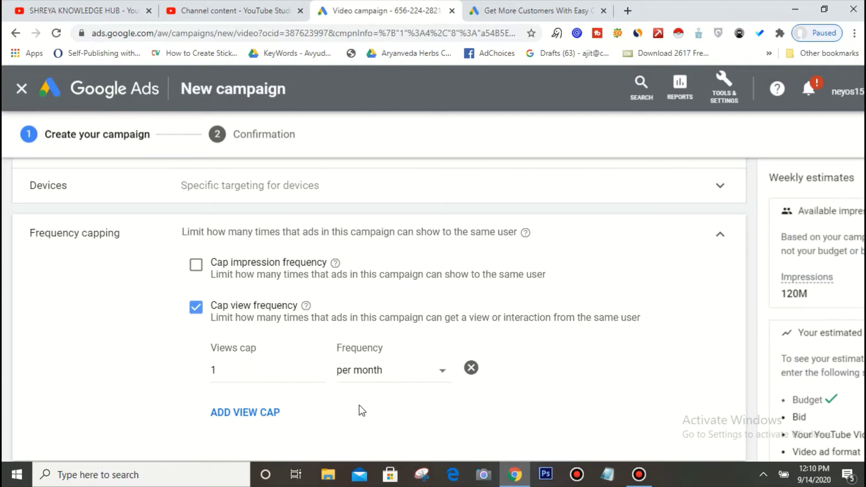
click(720, 237)
Step: Review the days and hours in the campaign's ad schedule
scroll(304, 266, down, 1)
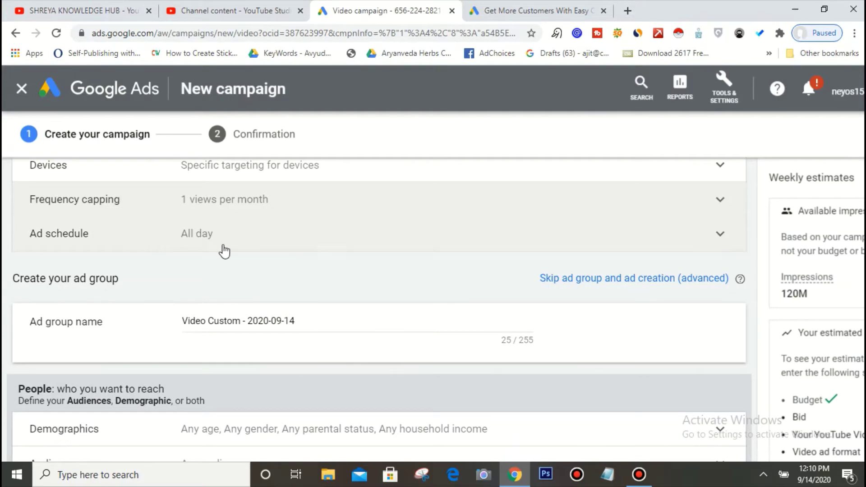
click(674, 243)
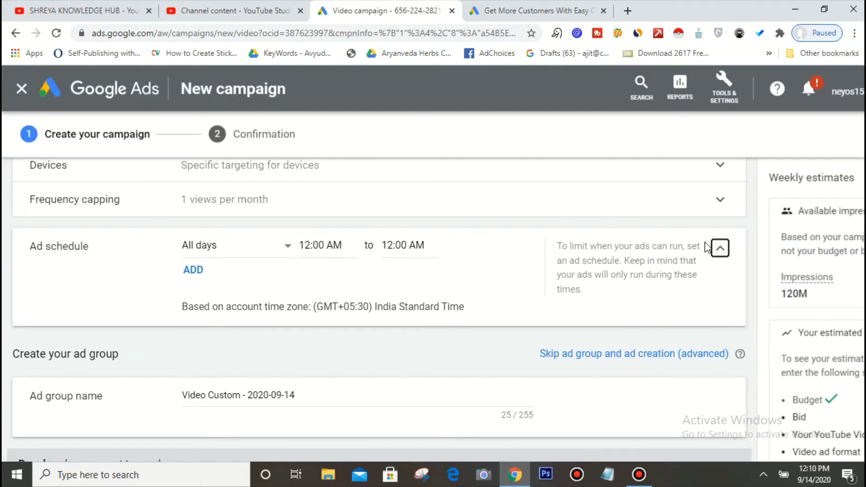
click(719, 248)
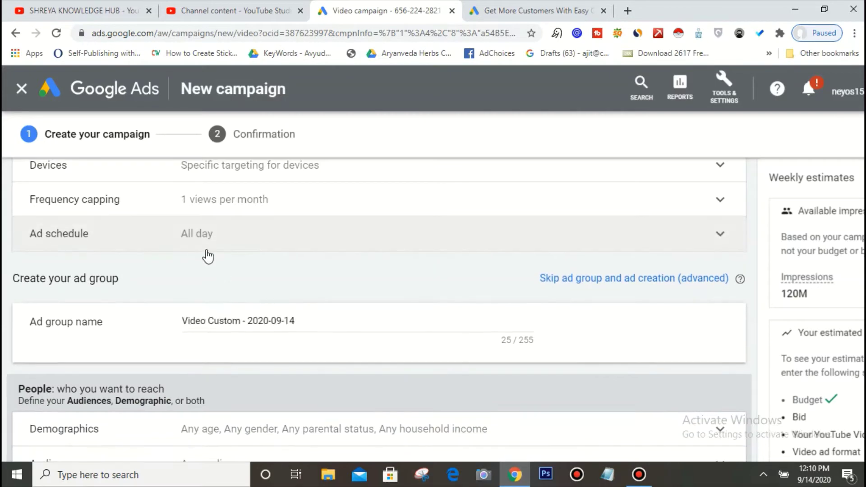
Step: Name the ad group Hindi Videos
scroll(234, 275, down, 1)
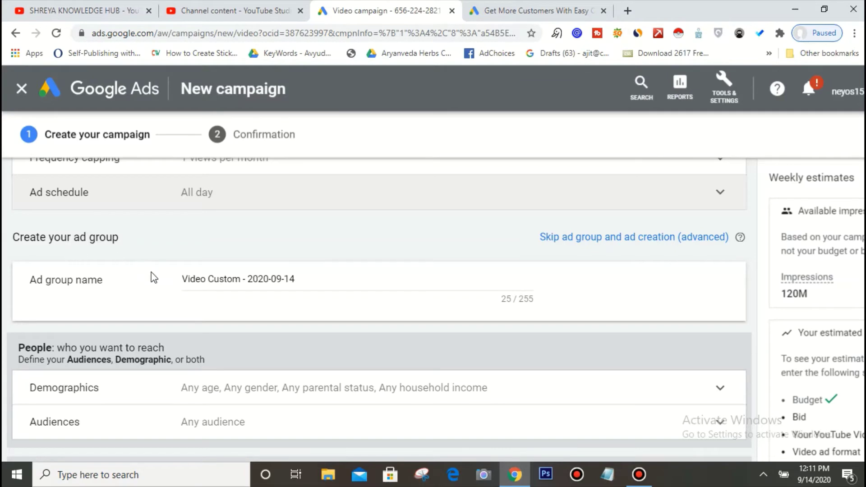
drag(323, 283, 167, 285)
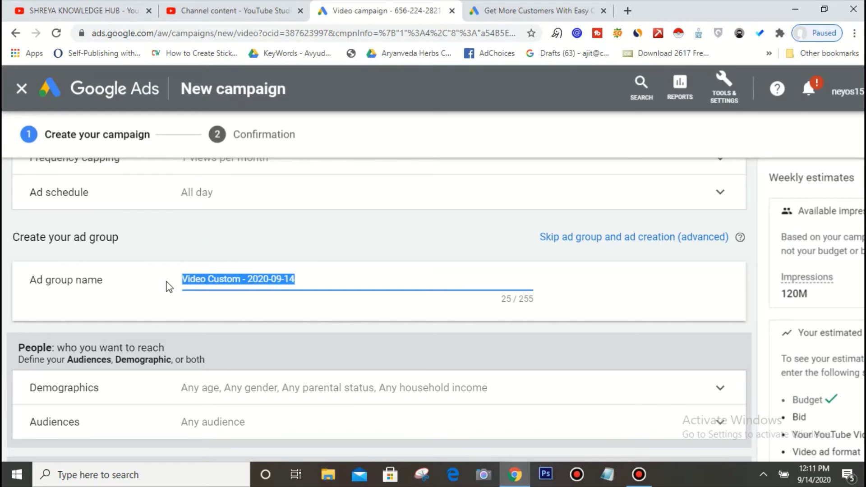
text(Hindi Videos)
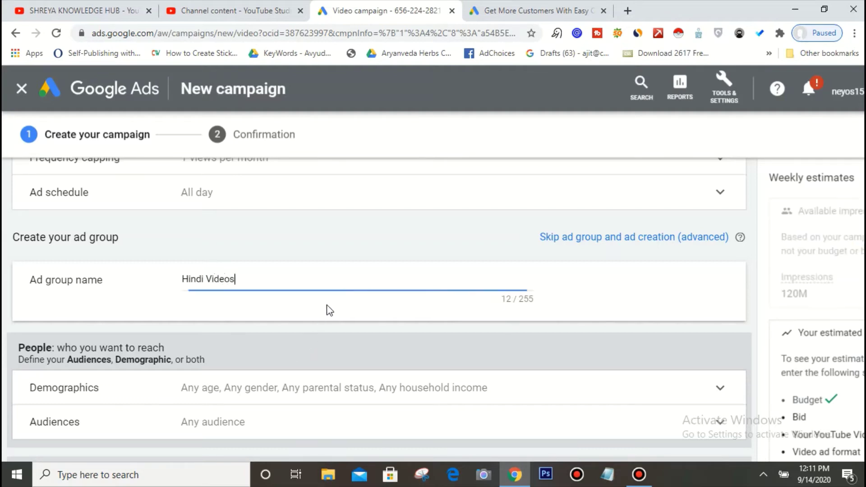
Step: Limit demographic targeting to female and male viewers aged 18-24 and 25-34, leaving out unknown gender, older age ranges and unknown age
scroll(319, 320, down, 3)
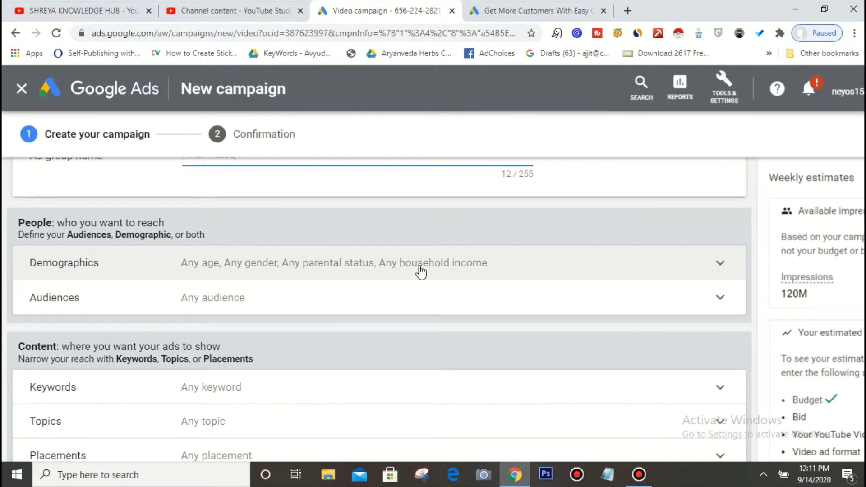
click(694, 274)
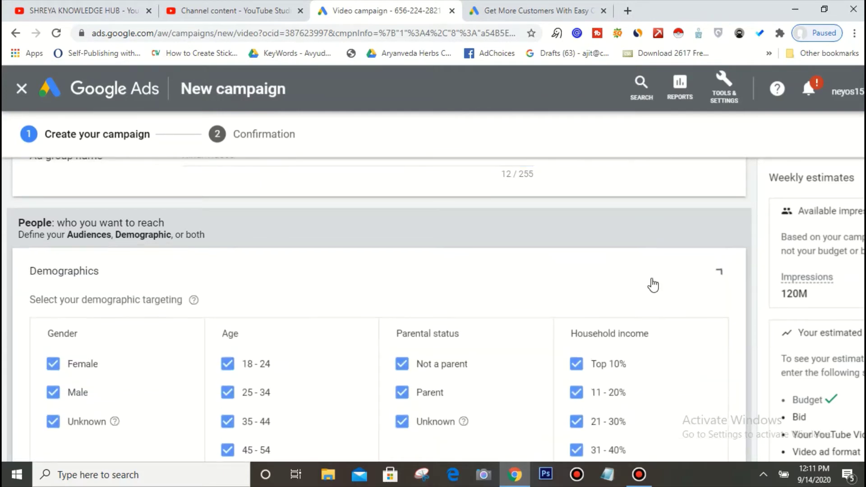
scroll(227, 311, down, 1)
scroll(85, 323, down, 1)
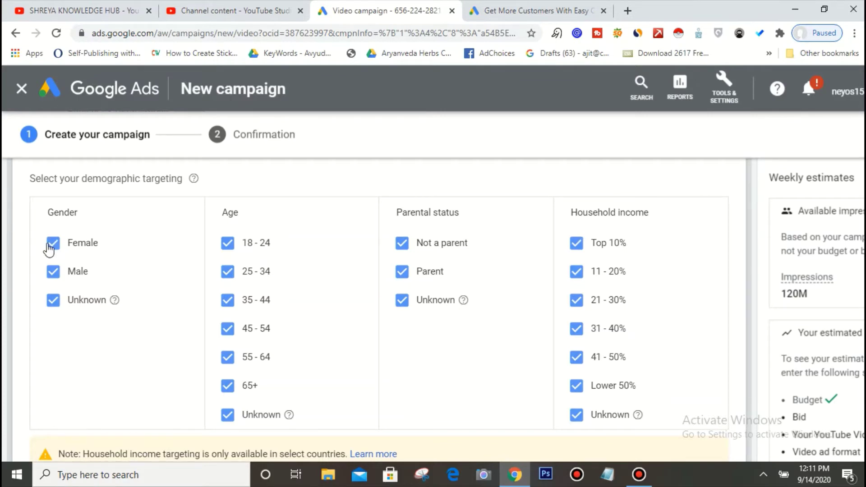
click(53, 306)
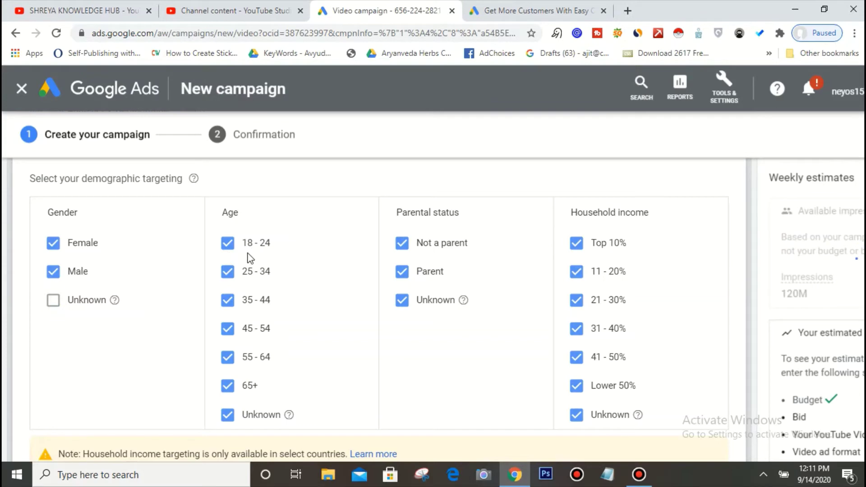
click(228, 305)
click(228, 332)
click(228, 358)
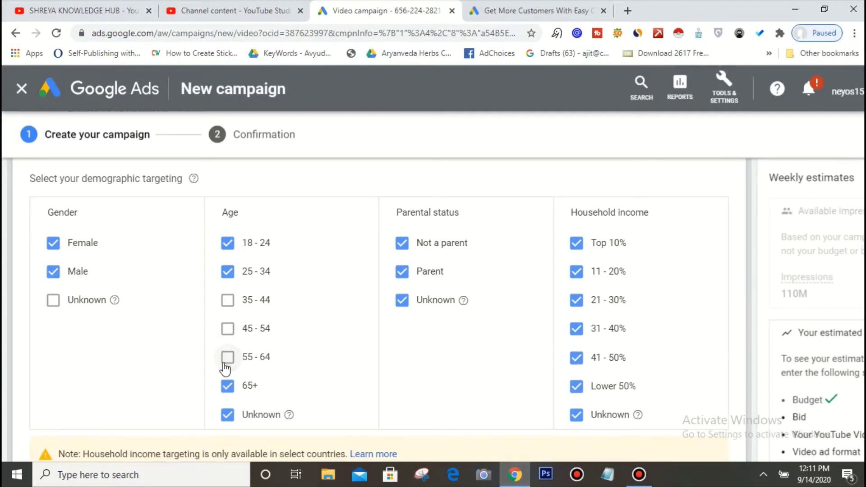
click(228, 386)
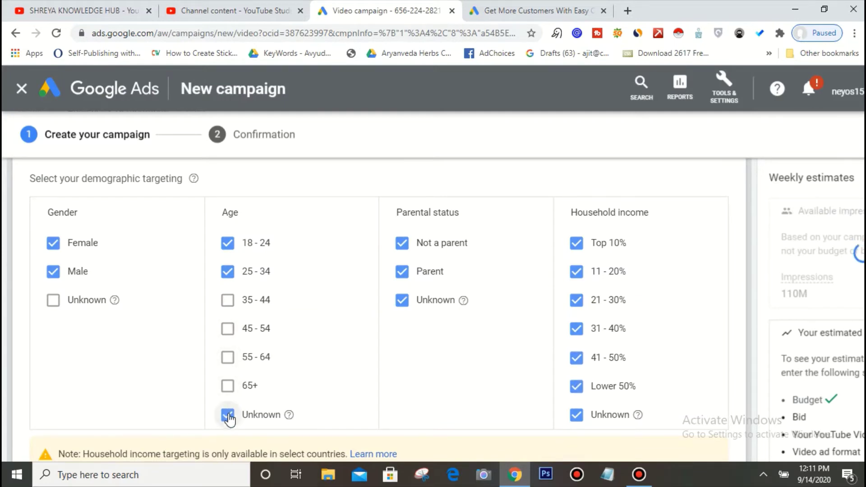
click(228, 415)
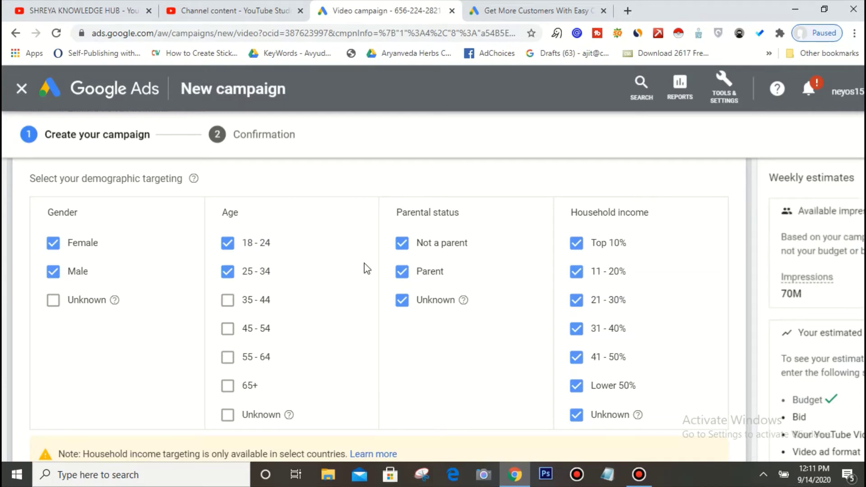
Step: Exclude parents from the demographic targeting and remove every household income bracket from Top 10% to Lower 50%, leaving only Unknown income
click(402, 271)
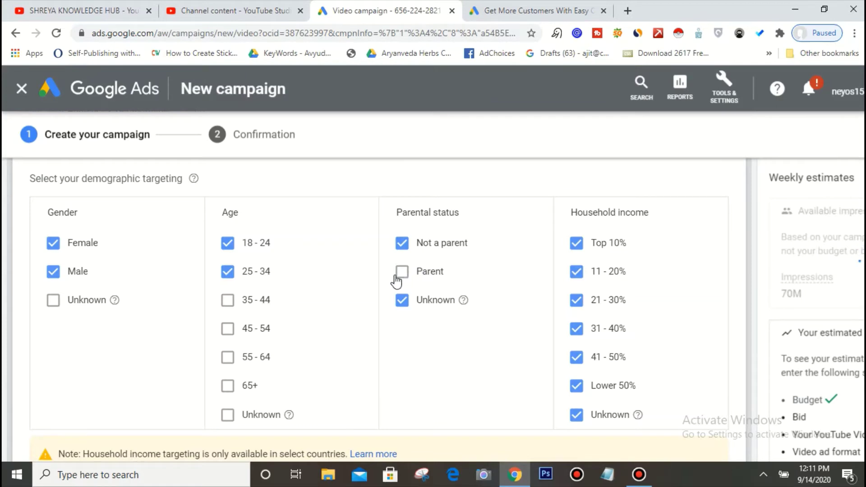
click(577, 244)
click(577, 271)
click(577, 300)
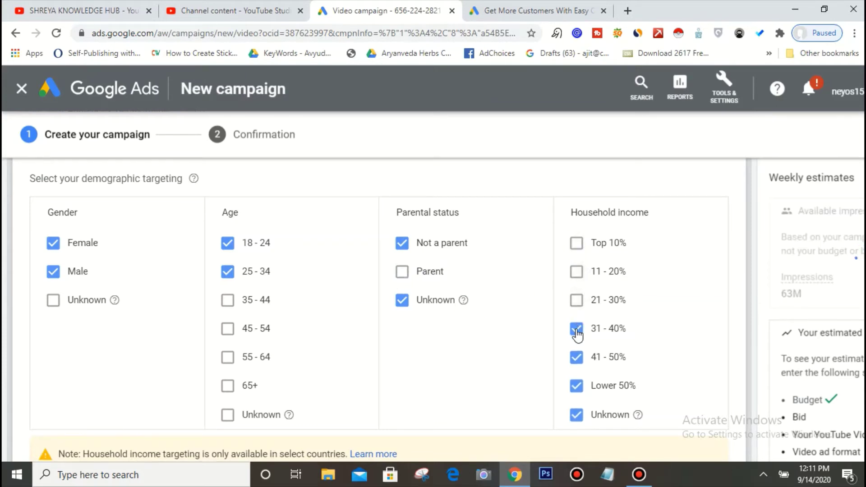
click(577, 329)
click(577, 357)
click(577, 386)
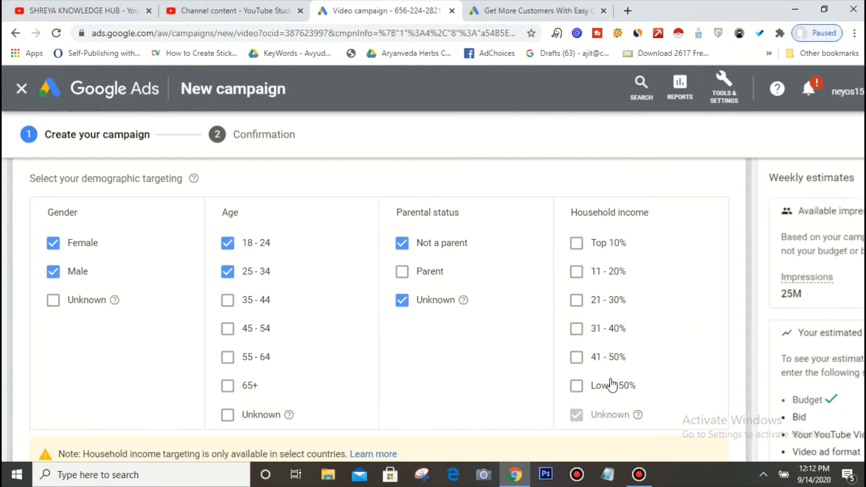
mouse_move(627, 418)
scroll(533, 205, down, 2)
scroll(532, 204, up, 4)
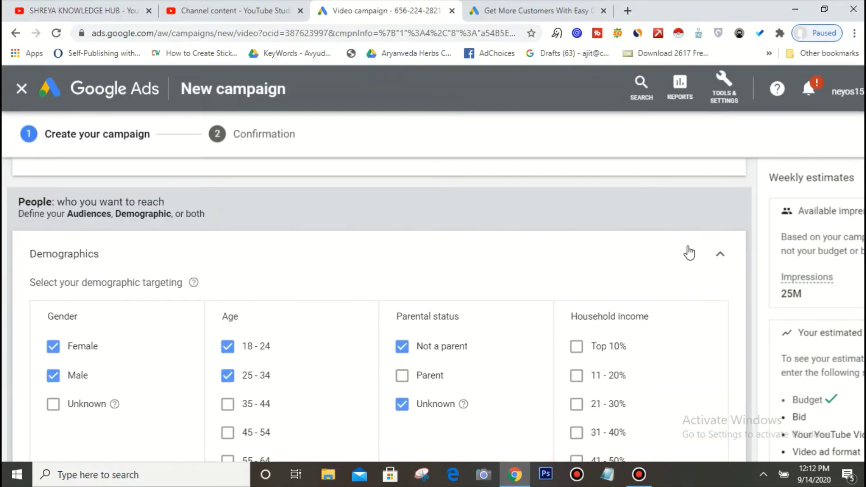
click(689, 251)
scroll(190, 285, down, 1)
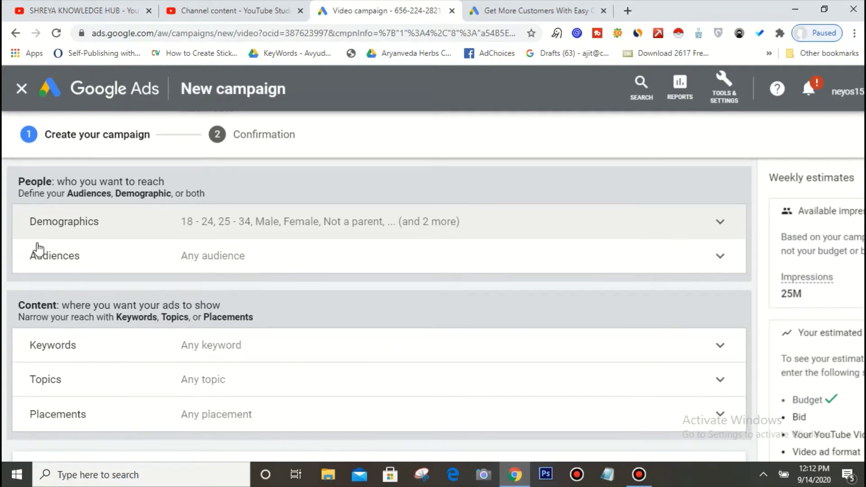
Step: Target the in-market audiences Education, SEO & SEM Services, Sales & Marketing Jobs, Web Design & Development, and Advertising & Marketing Services
click(567, 269)
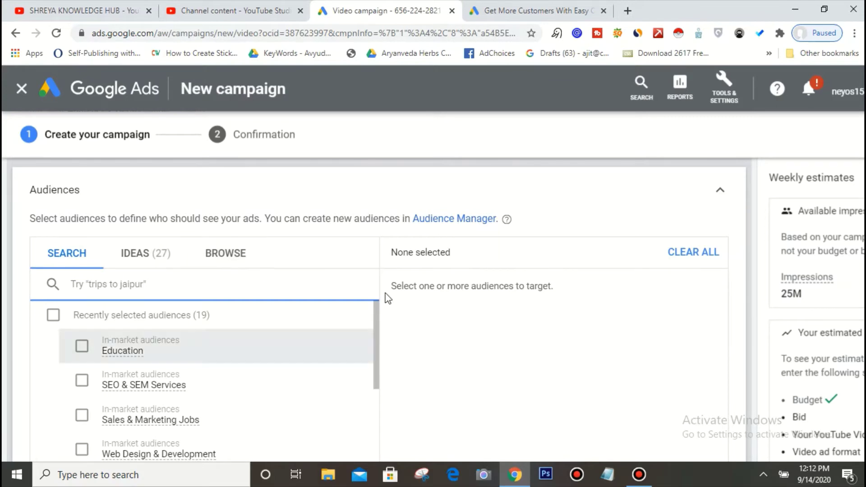
scroll(477, 245, down, 2)
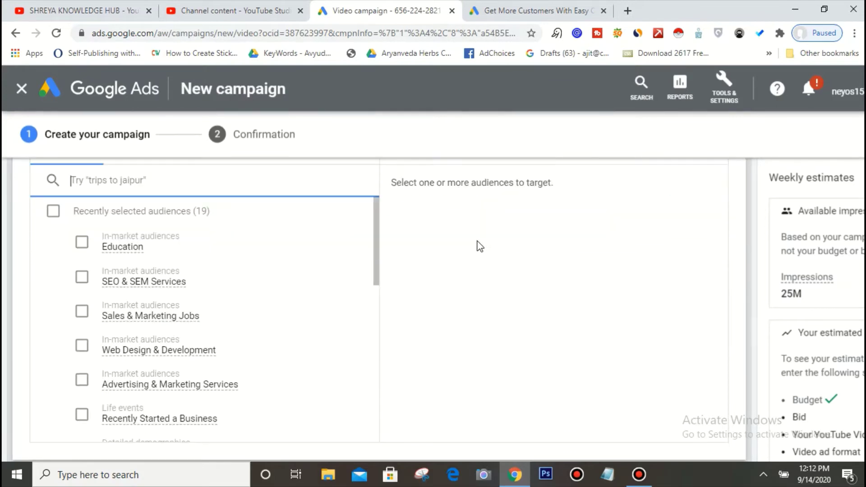
click(82, 244)
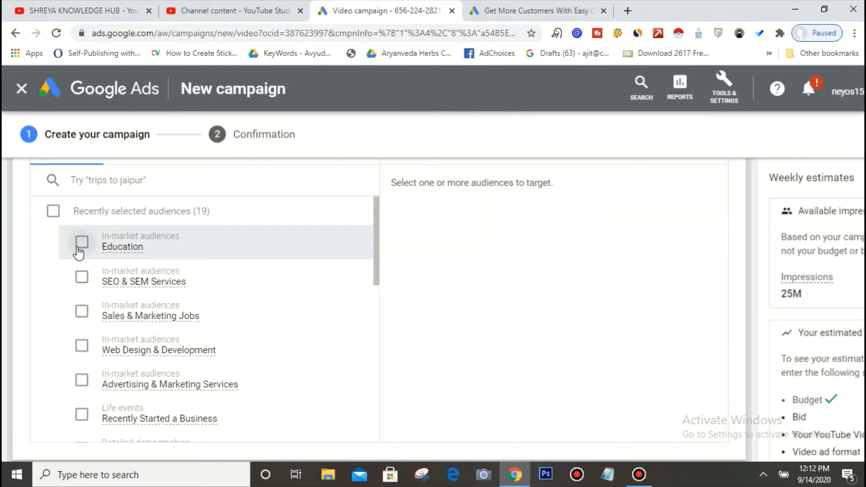
click(80, 279)
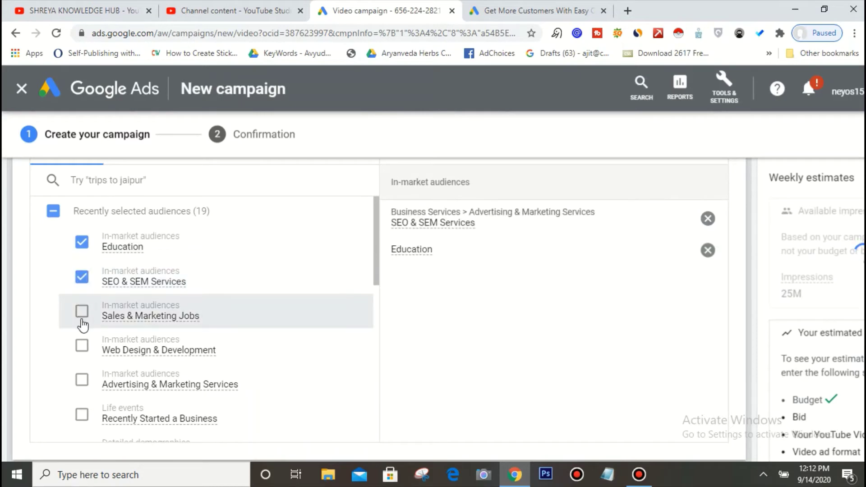
click(81, 312)
scroll(82, 314, down, 1)
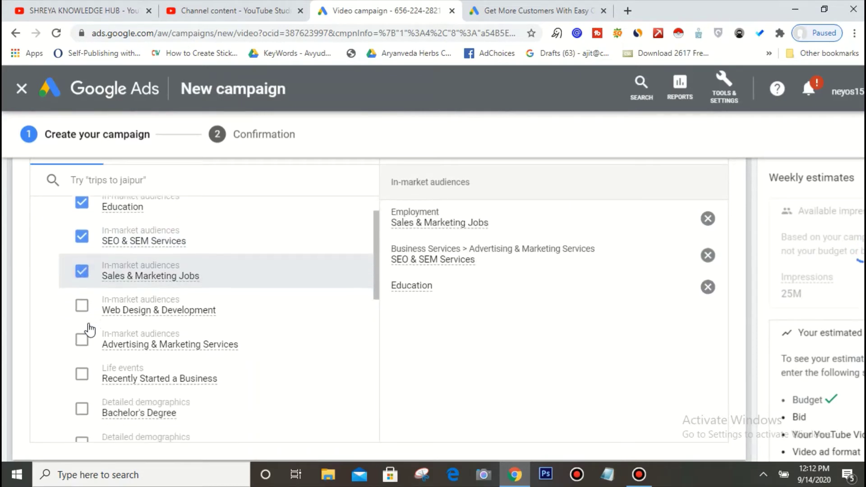
click(81, 310)
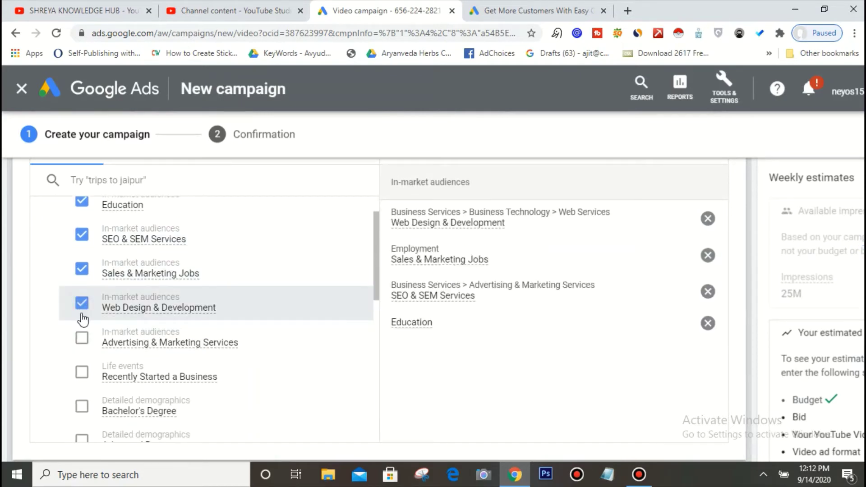
click(81, 350)
scroll(93, 383, down, 3)
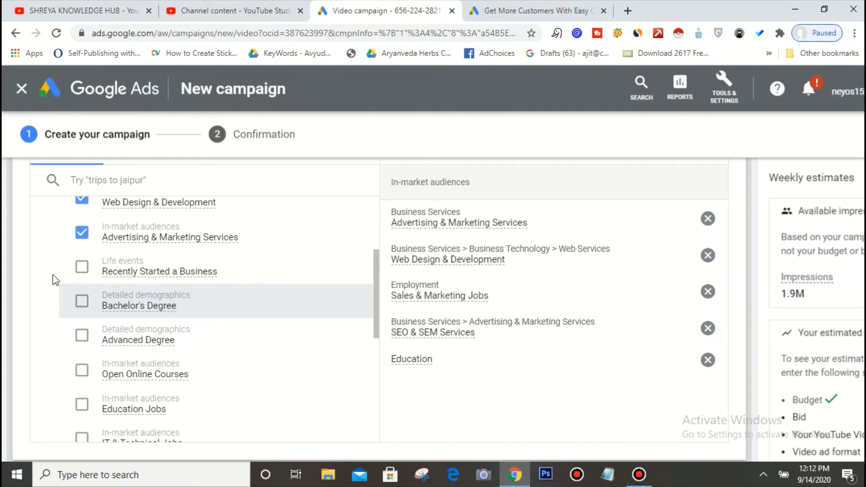
Step: Add the life event Recently Started a Business and the detailed demographics Bachelor's Degree and Advanced Degree to the targeted audiences
click(79, 270)
scroll(94, 321, down, 1)
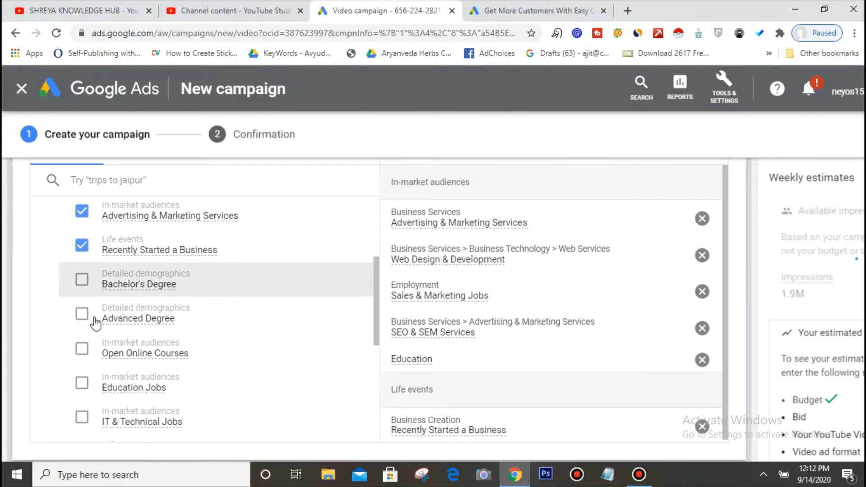
scroll(95, 323, down, 2)
click(82, 244)
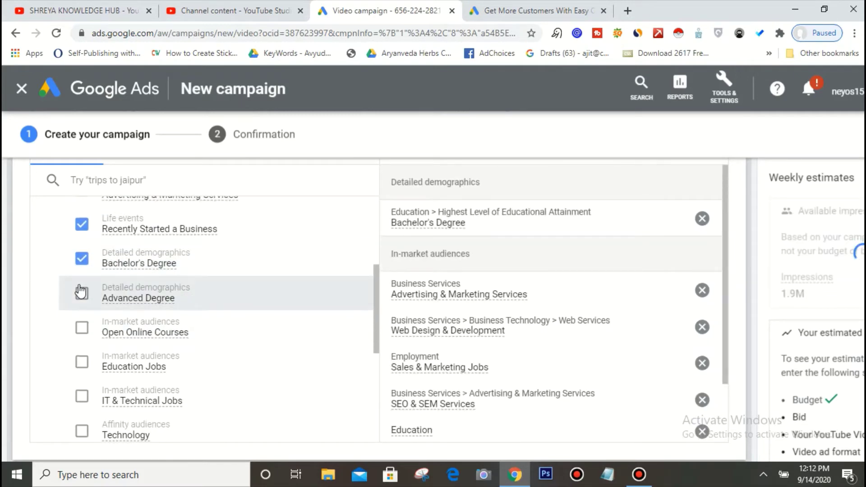
click(81, 293)
scroll(94, 318, down, 4)
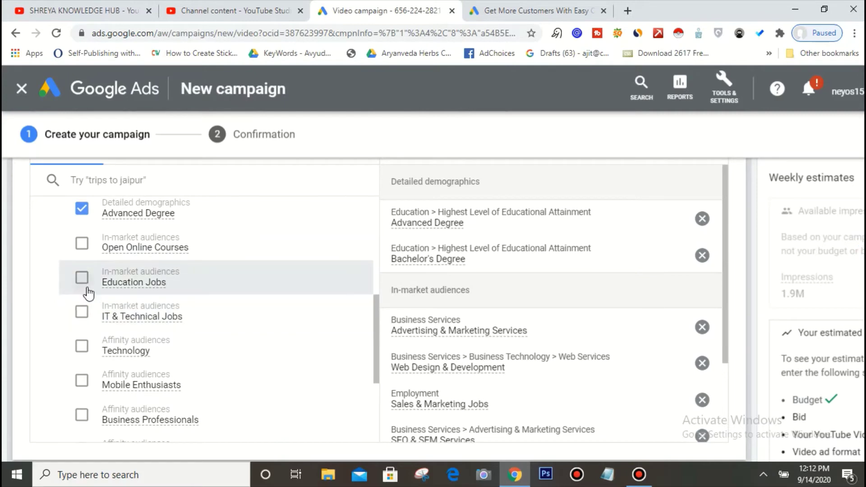
Step: Add the in-market audiences Open Online Courses, Education Jobs and IT & Technical Jobs, plus the affinity audience Technology
click(83, 281)
click(80, 246)
click(81, 311)
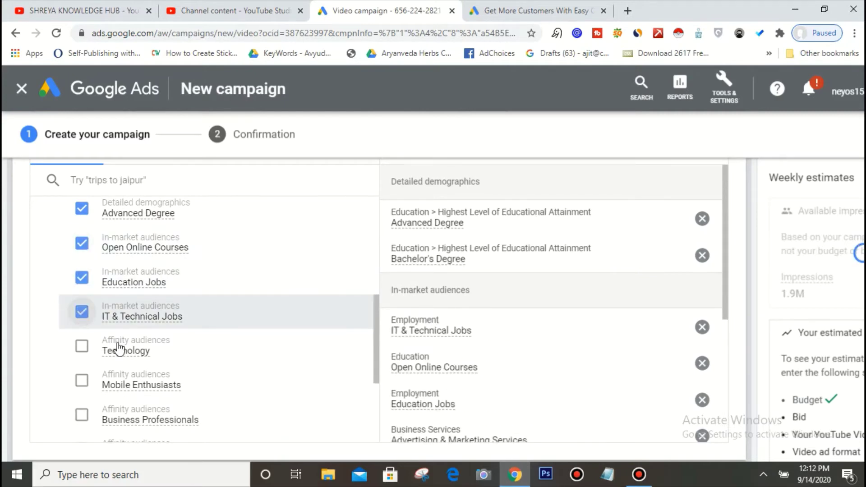
click(119, 350)
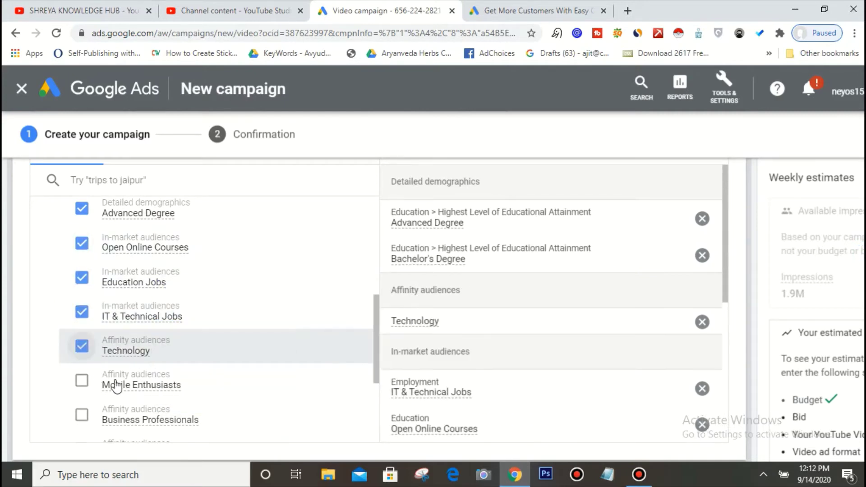
Step: Add the life event College Graduation and the in-market audience Enterprise Software from the recently selected audiences
scroll(116, 387, down, 1)
scroll(120, 392, down, 2)
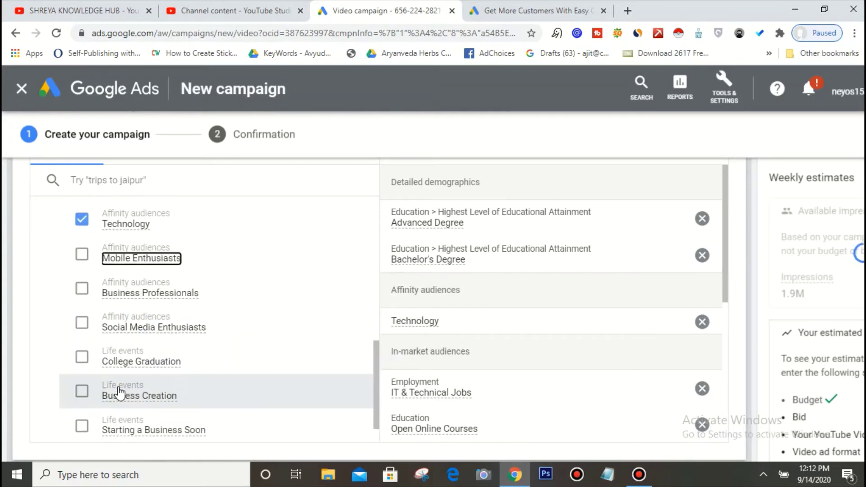
scroll(120, 394, down, 1)
click(81, 322)
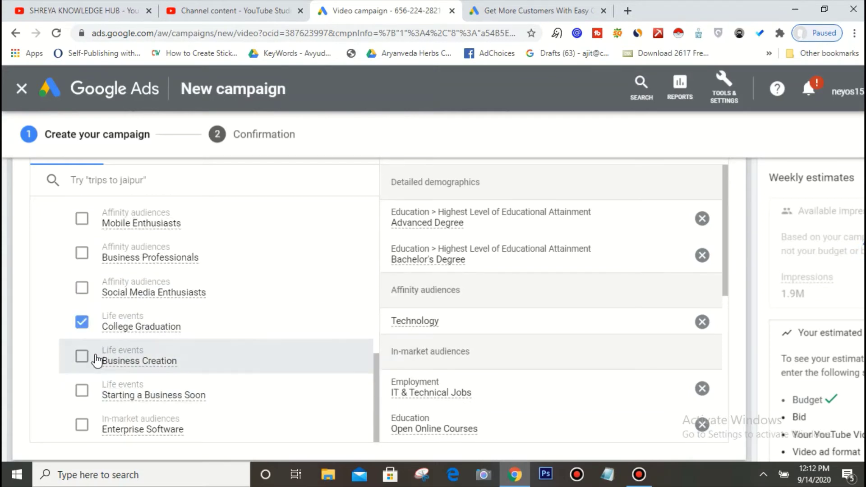
scroll(96, 361, down, 2)
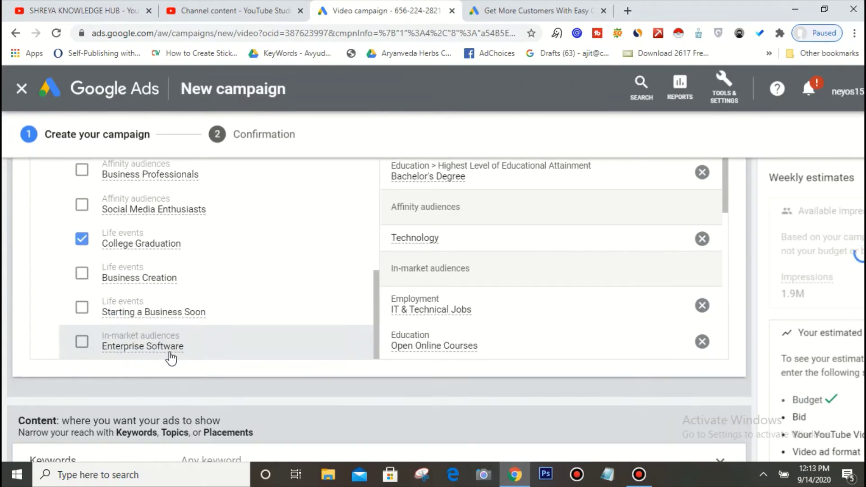
click(81, 349)
Step: Add the affinity audience Business Professionals from the audience ideas and look through the remaining suggestions
scroll(236, 345, up, 2)
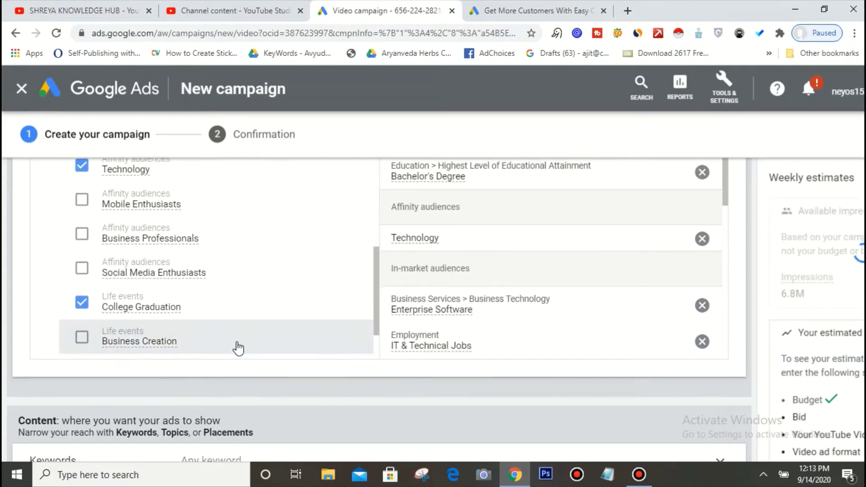
scroll(238, 348, up, 3)
scroll(388, 388, up, 2)
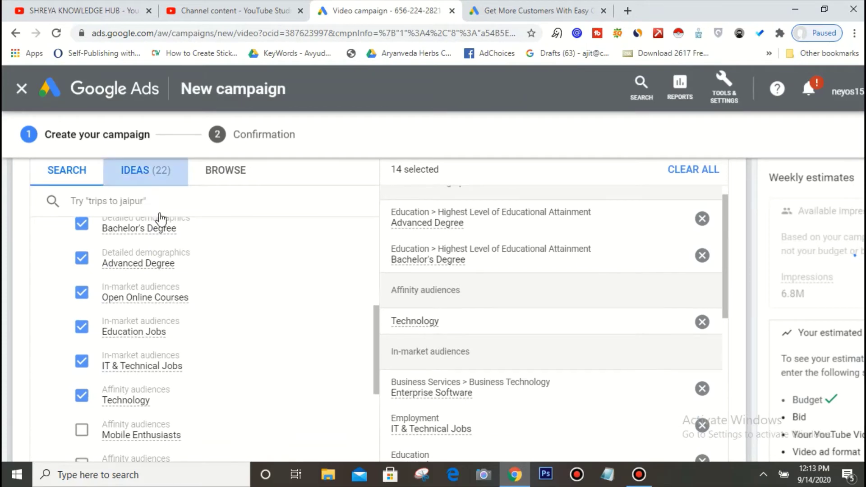
click(145, 170)
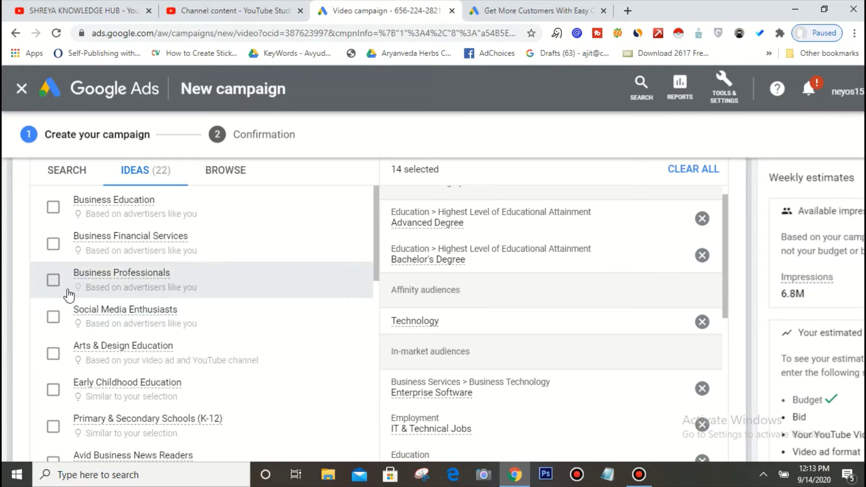
click(53, 280)
scroll(113, 309, down, 2)
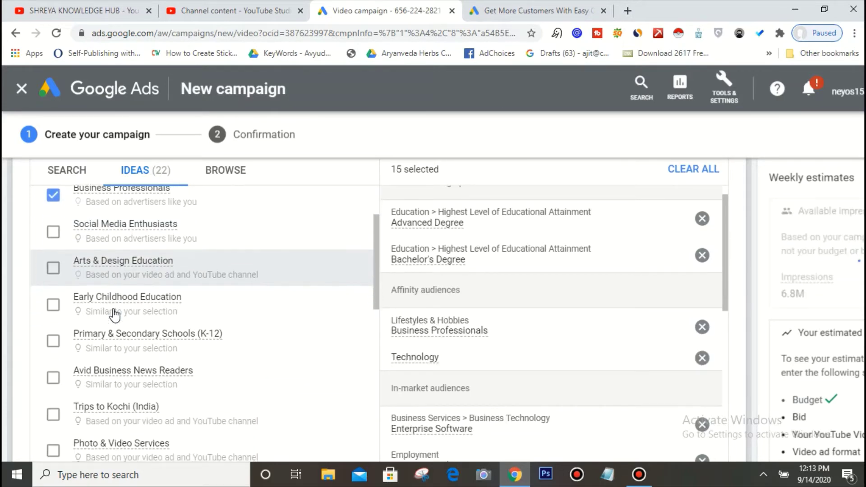
scroll(115, 315, down, 4)
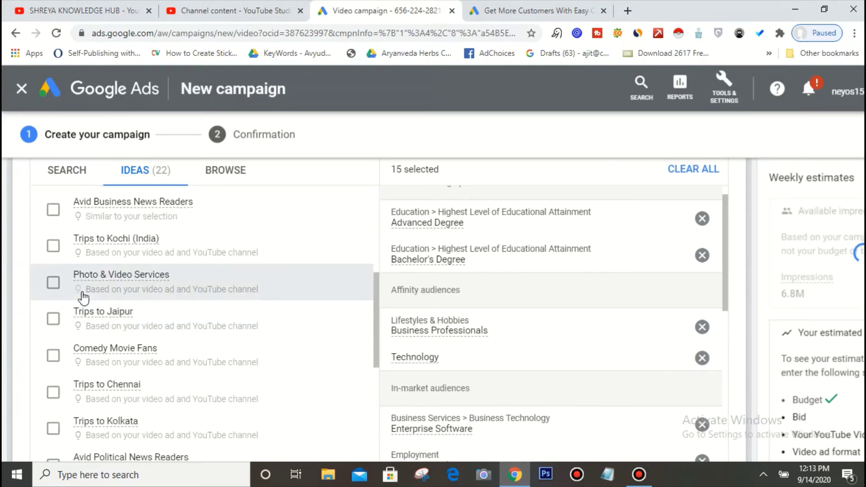
scroll(83, 298, down, 5)
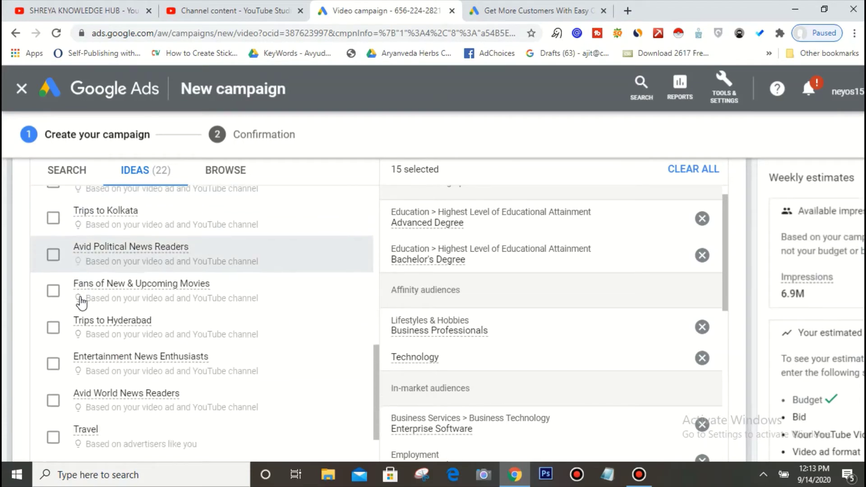
scroll(81, 302, down, 4)
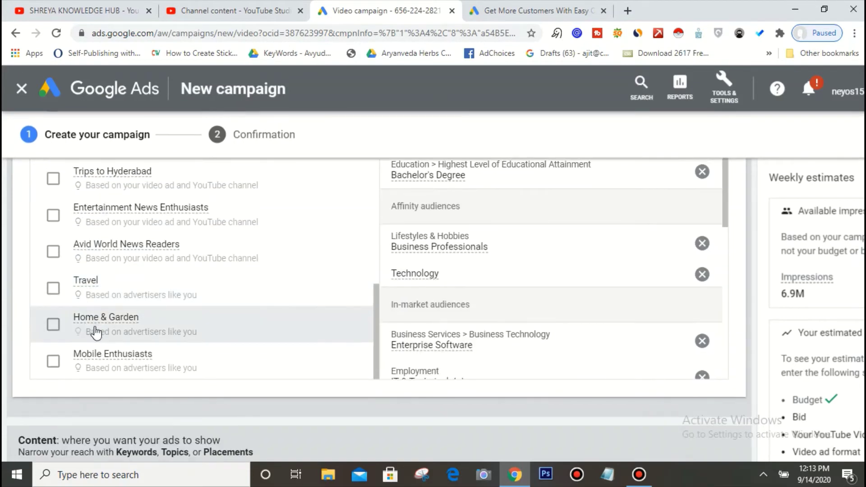
scroll(89, 304, up, 3)
scroll(358, 380, up, 8)
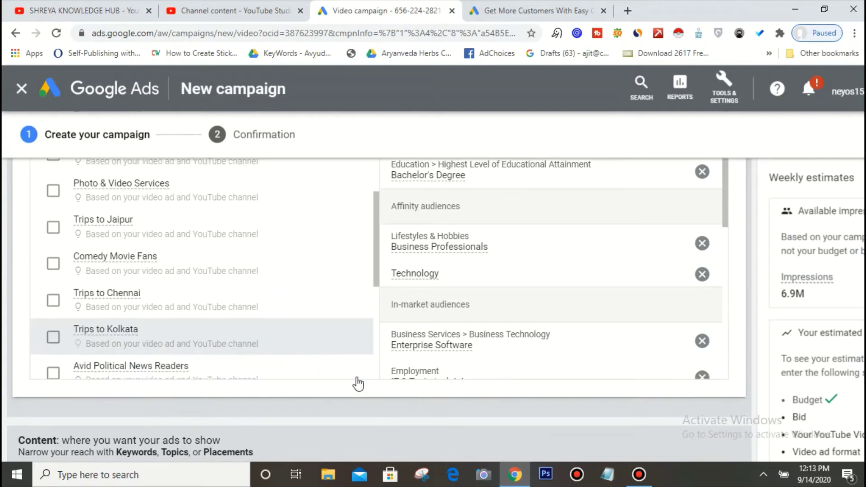
scroll(374, 423, up, 3)
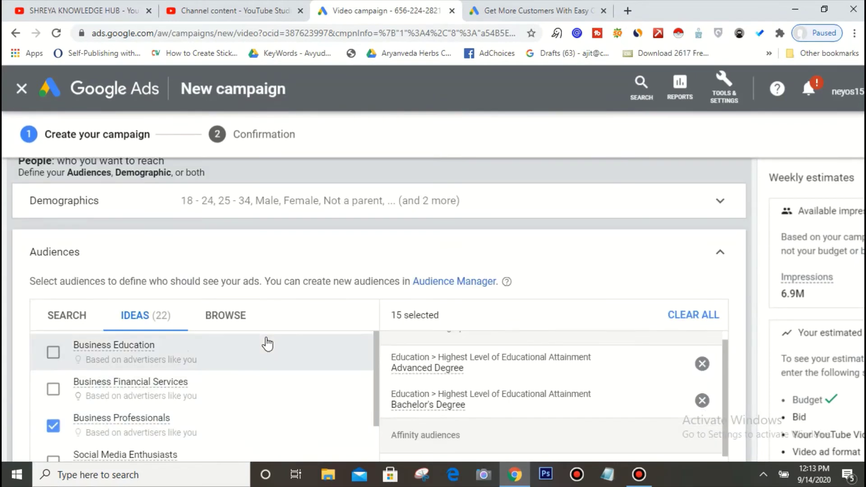
Step: Browse the detailed demographics categories available for audience targeting
click(237, 324)
scroll(249, 302, down, 1)
scroll(250, 302, down, 1)
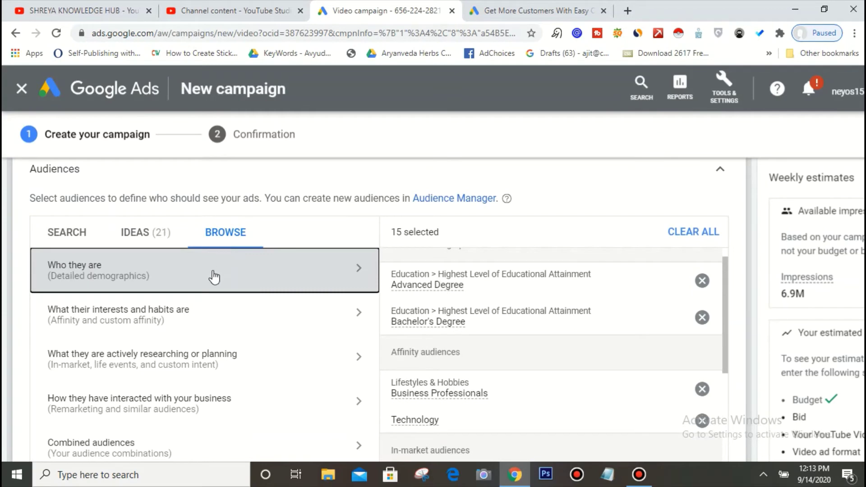
click(212, 276)
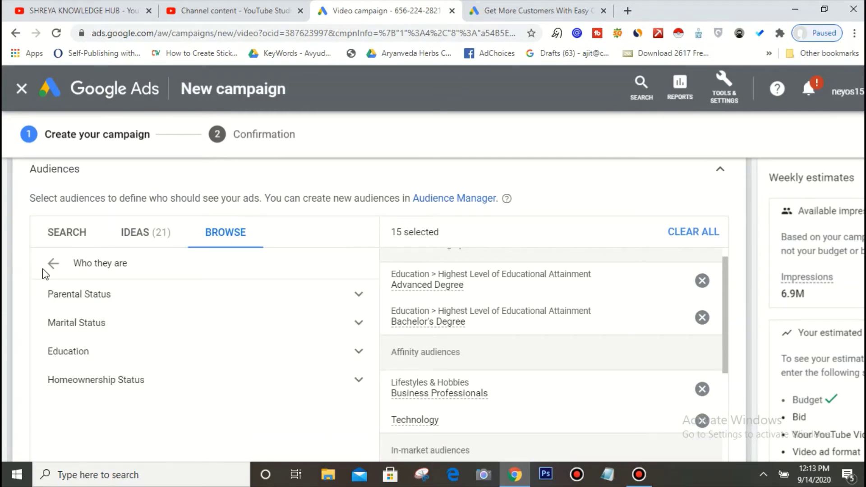
click(53, 264)
scroll(159, 304, down, 2)
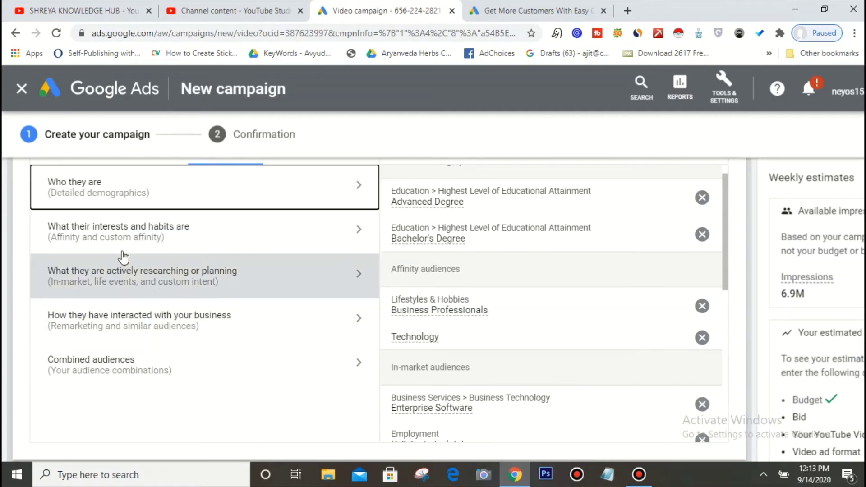
Step: Look through the affinity audience categories under interests and habits, down to Vehicles & Transportation
click(145, 245)
click(146, 241)
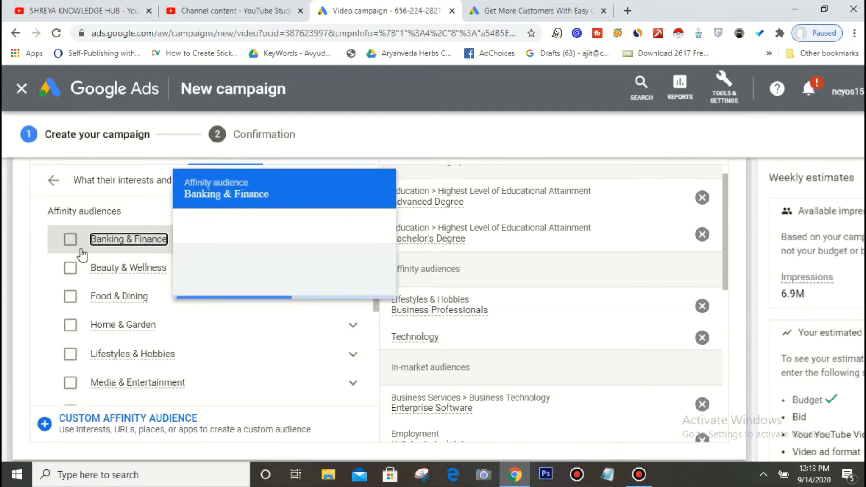
scroll(112, 322, down, 1)
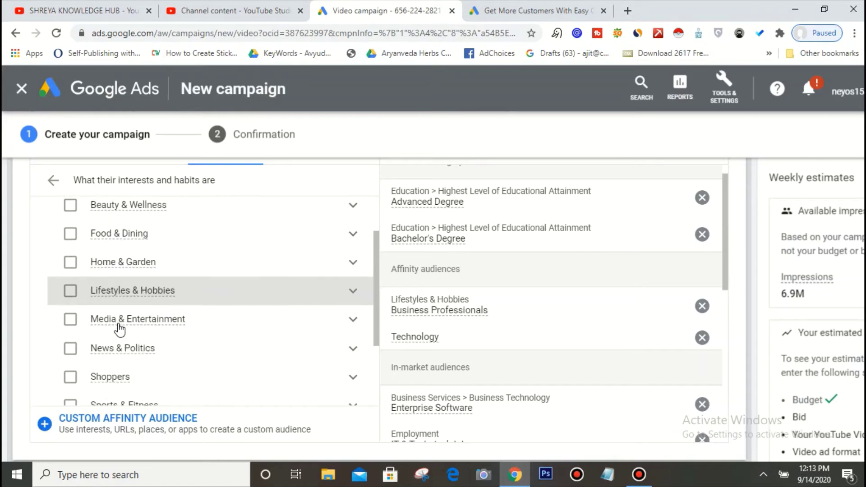
click(116, 319)
scroll(110, 323, down, 1)
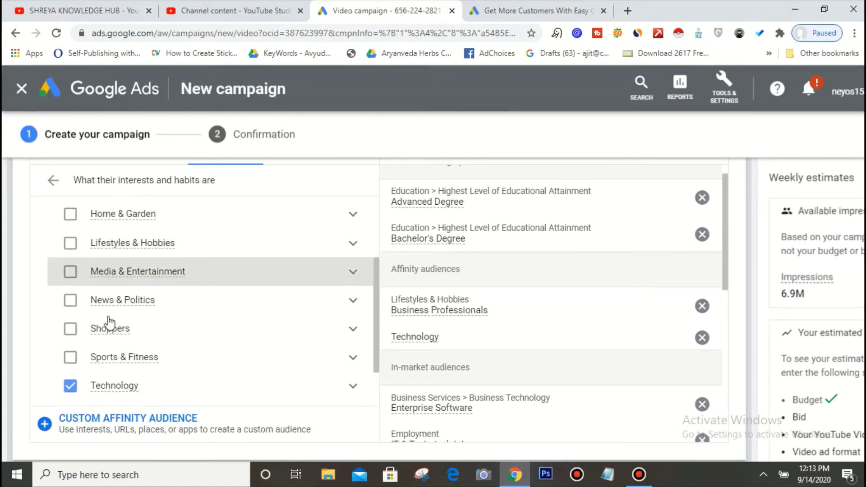
click(113, 372)
scroll(110, 373, down, 3)
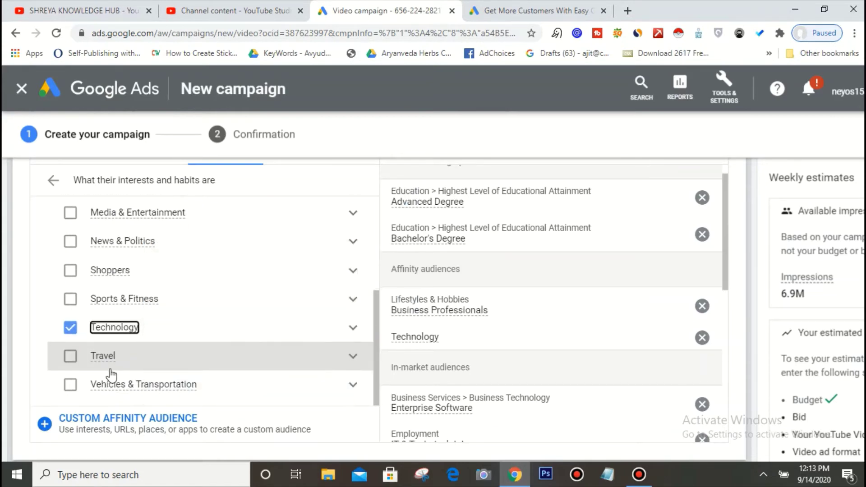
scroll(310, 418, up, 4)
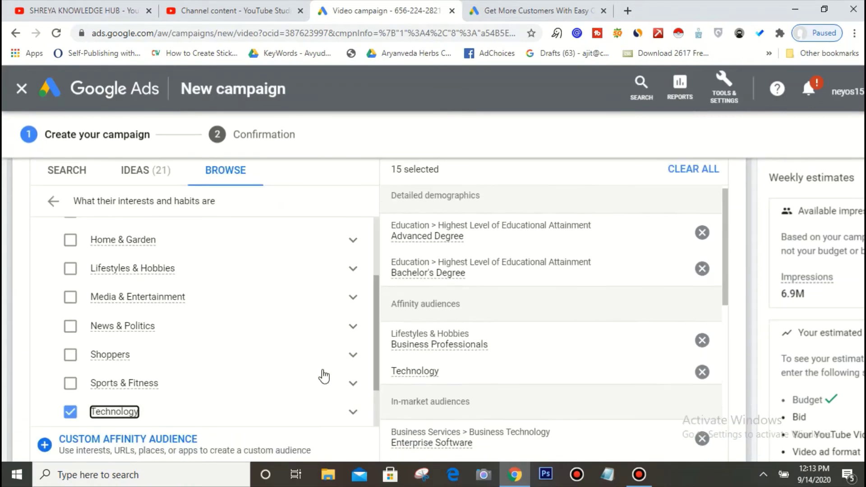
Step: Check the remarketing and combined audience categories, and close the Audiences section
click(55, 206)
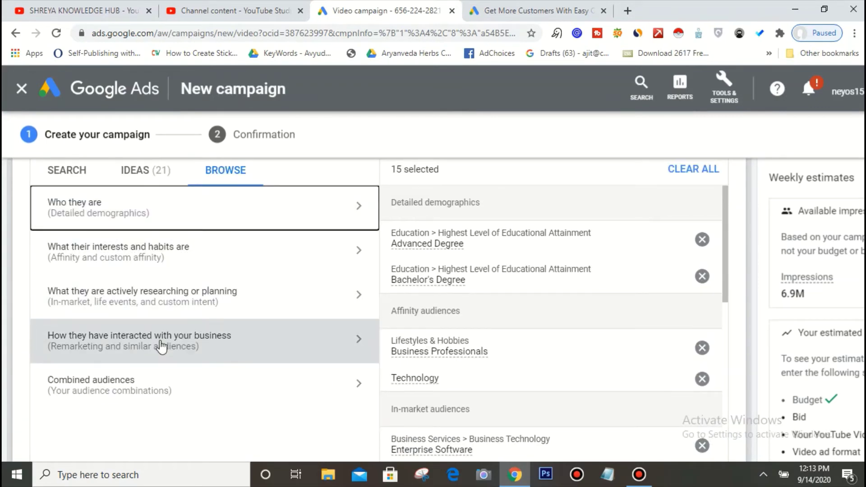
click(176, 342)
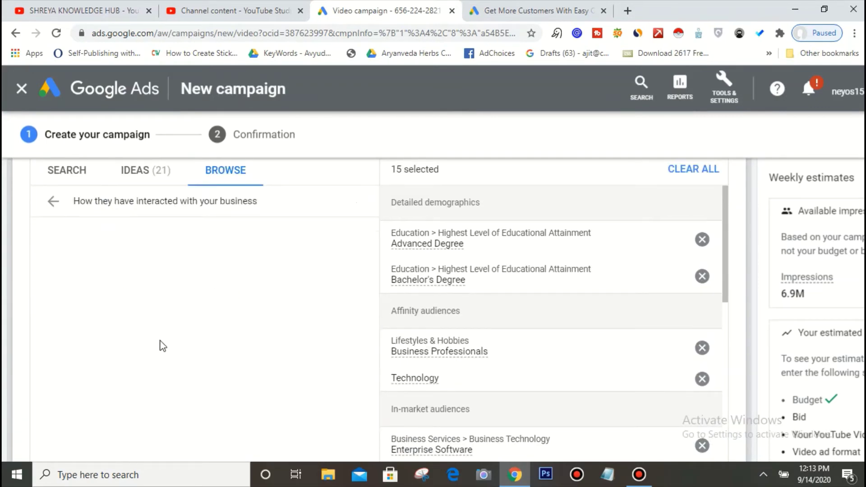
click(53, 202)
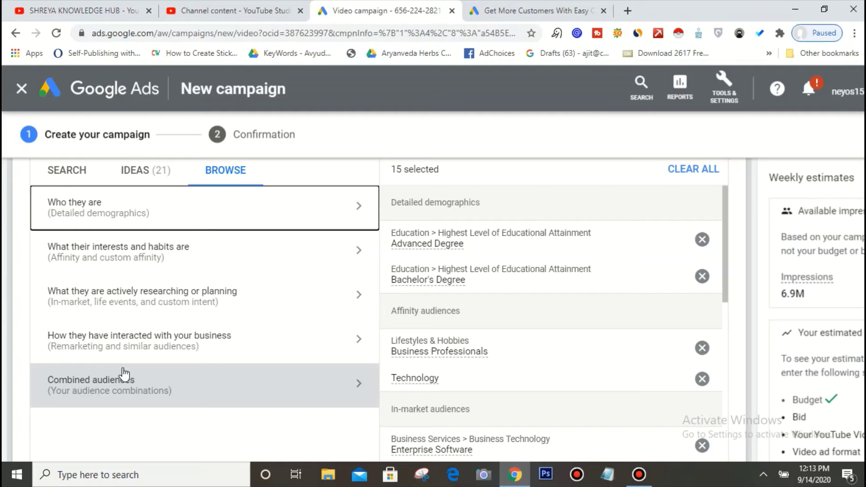
click(139, 396)
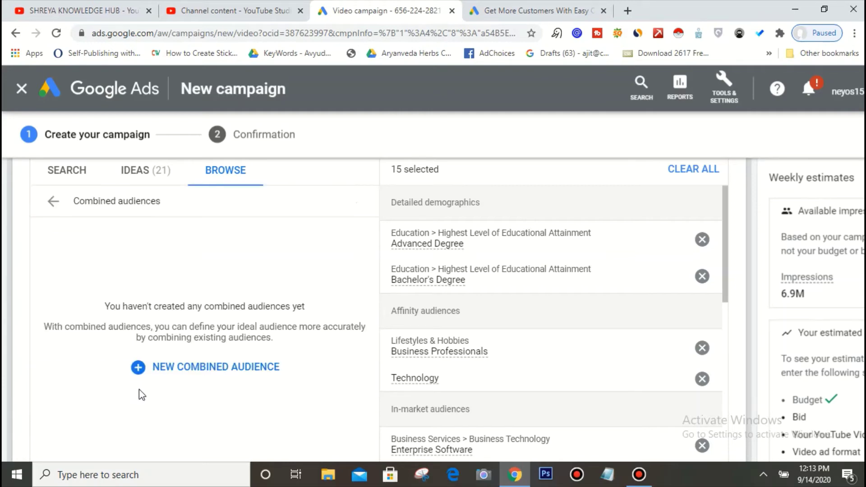
click(52, 203)
scroll(311, 252, up, 2)
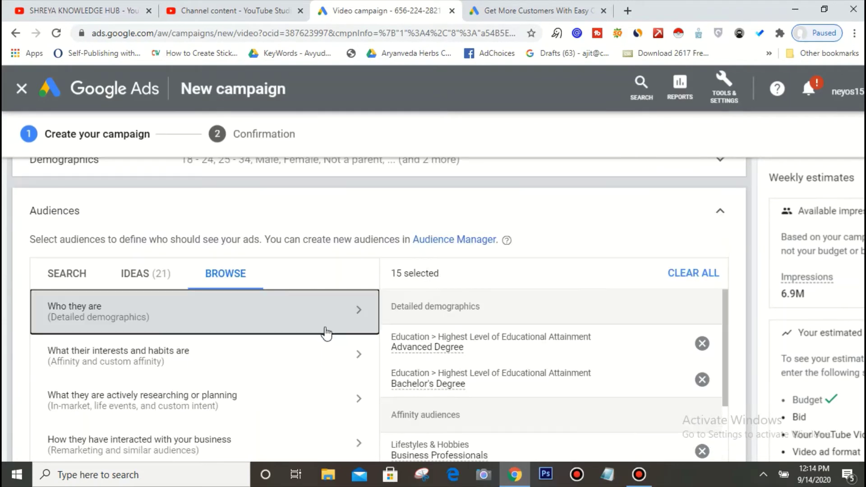
click(718, 212)
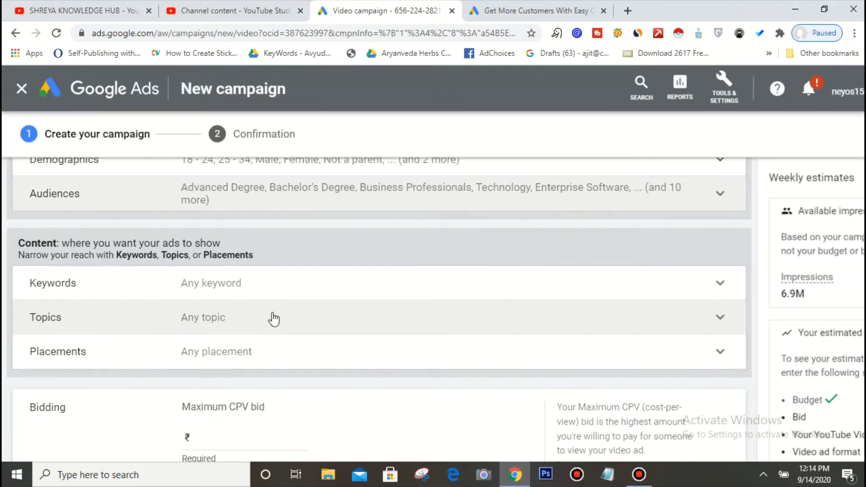
Step: Examine the keyword targeting options for the ad group's content and leave them unset
scroll(174, 302, down, 1)
scroll(175, 303, up, 2)
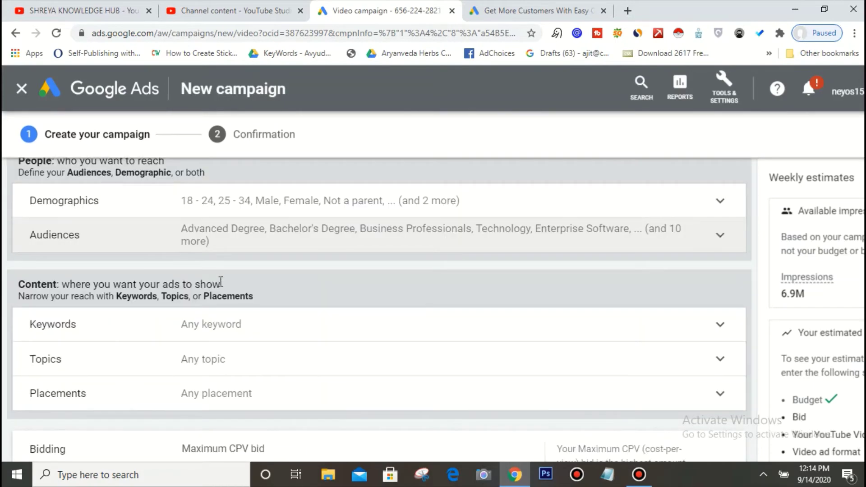
scroll(221, 282, down, 2)
click(293, 244)
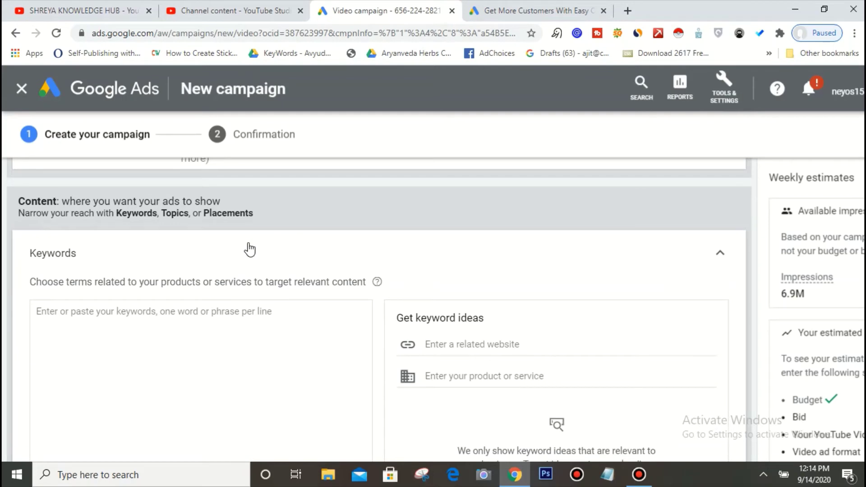
click(687, 261)
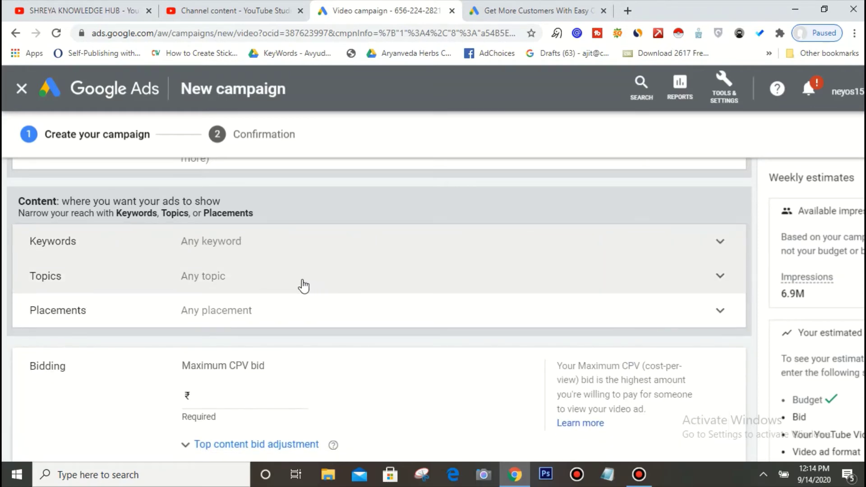
Step: Target the topic Computers & Electronics in the ad group's content targeting
click(300, 286)
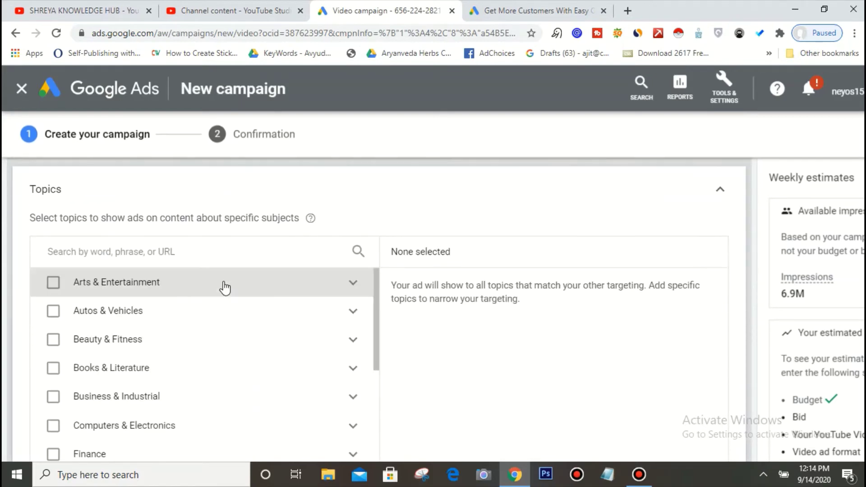
scroll(224, 287, down, 1)
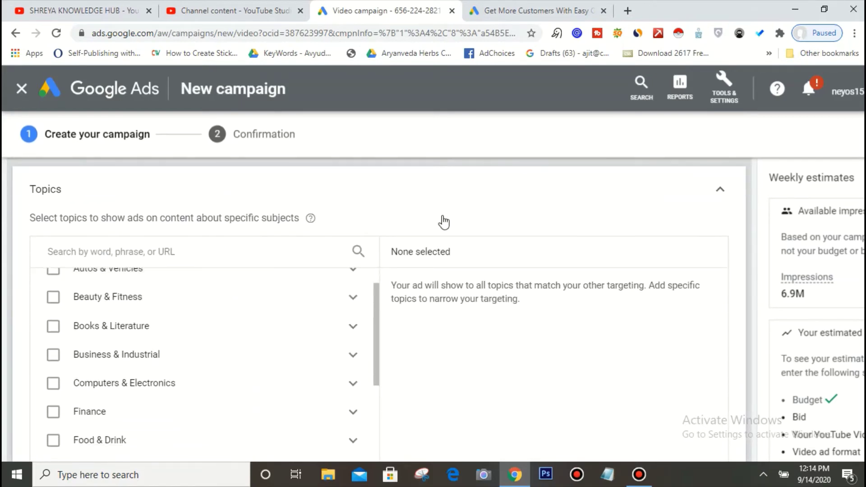
scroll(526, 190, up, 2)
scroll(197, 246, down, 2)
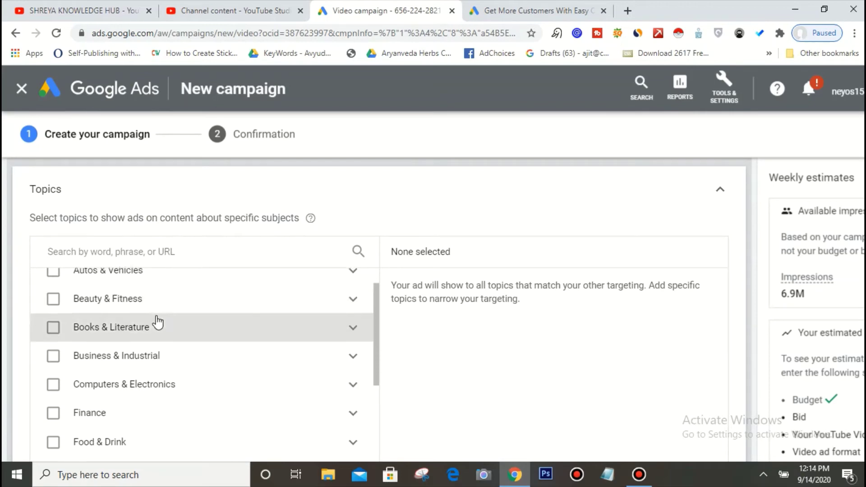
scroll(155, 325, up, 1)
scroll(163, 360, down, 2)
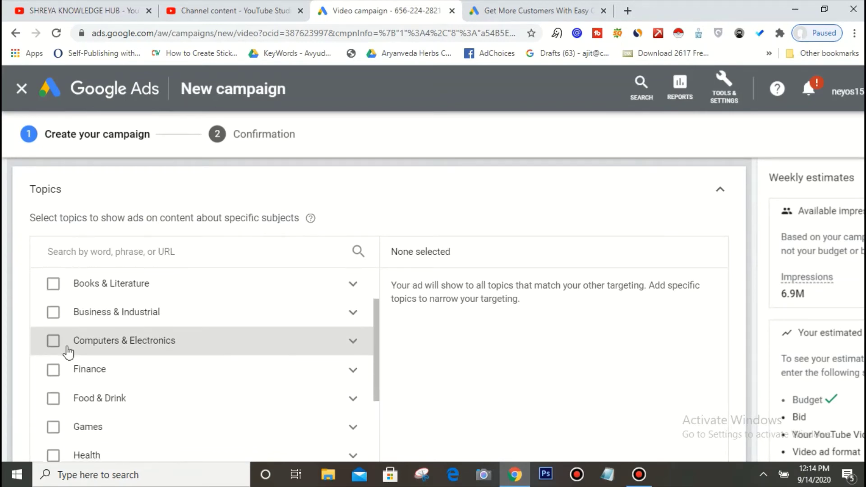
click(53, 343)
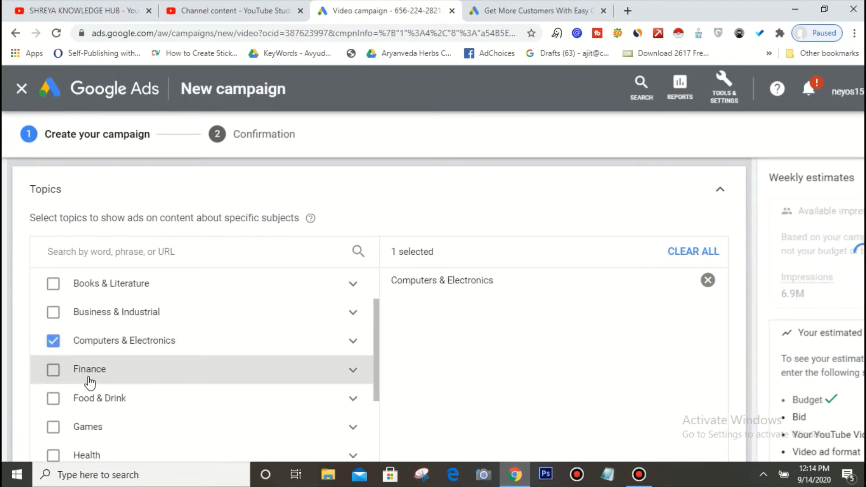
Step: Add the topics Internet & Telecom and Jobs & Education to the ad group's topic targeting
scroll(53, 383, down, 3)
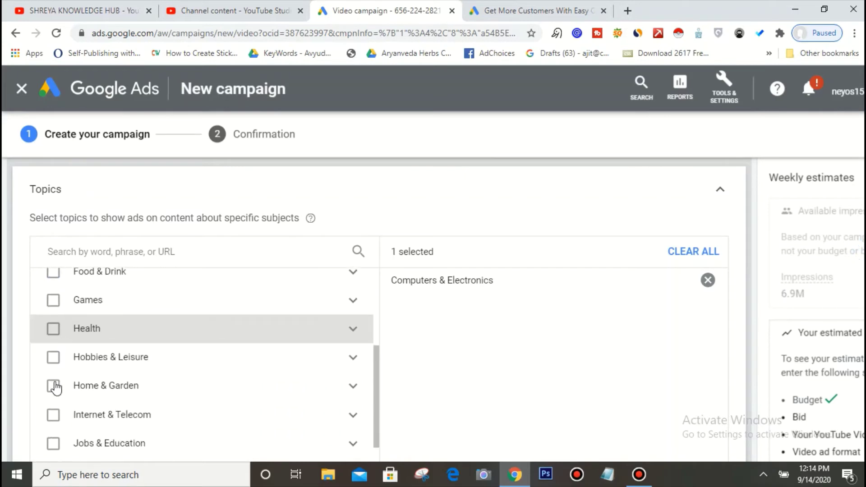
scroll(54, 384, down, 3)
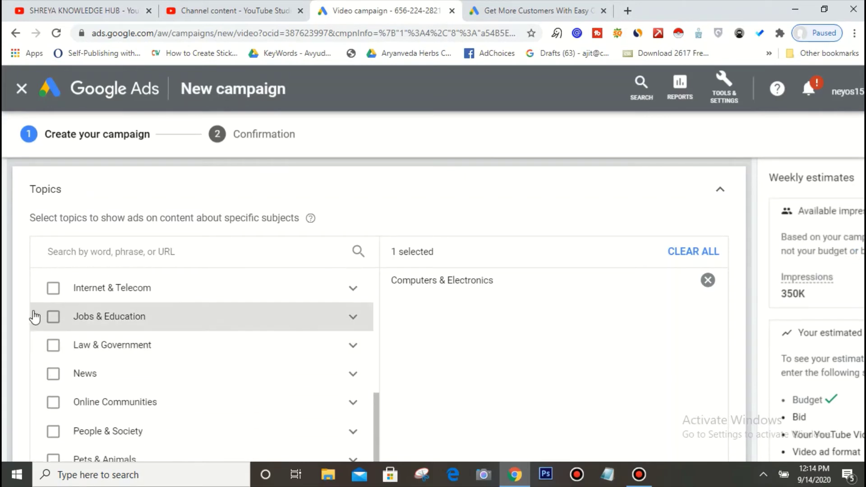
click(52, 289)
click(53, 317)
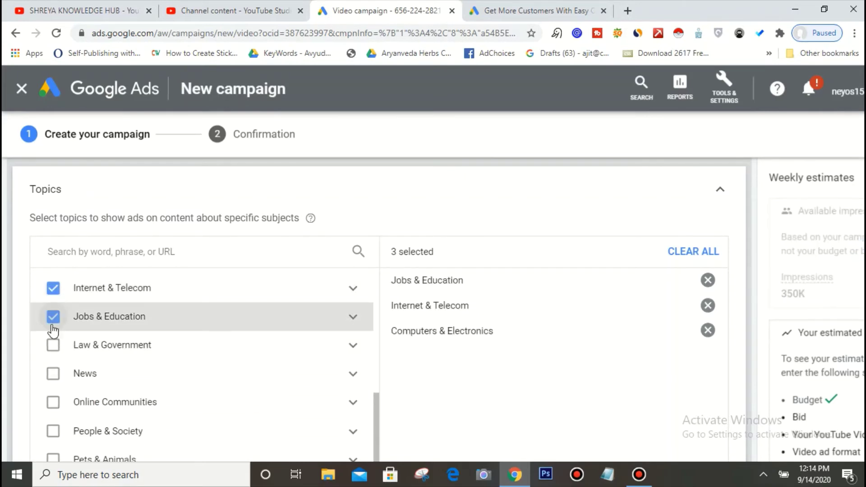
Step: Add the topics Online Communities and People & Society to the topic targeting, and close the Topics section
scroll(57, 400, down, 2)
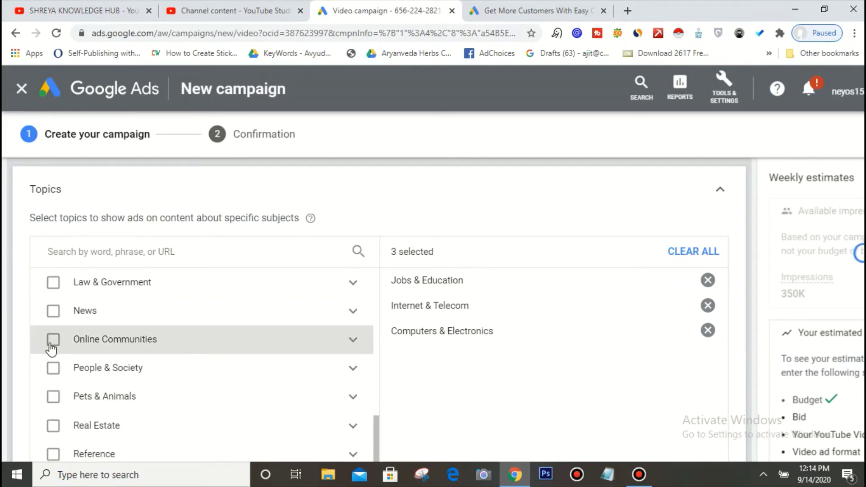
click(53, 340)
scroll(54, 361, down, 1)
click(53, 345)
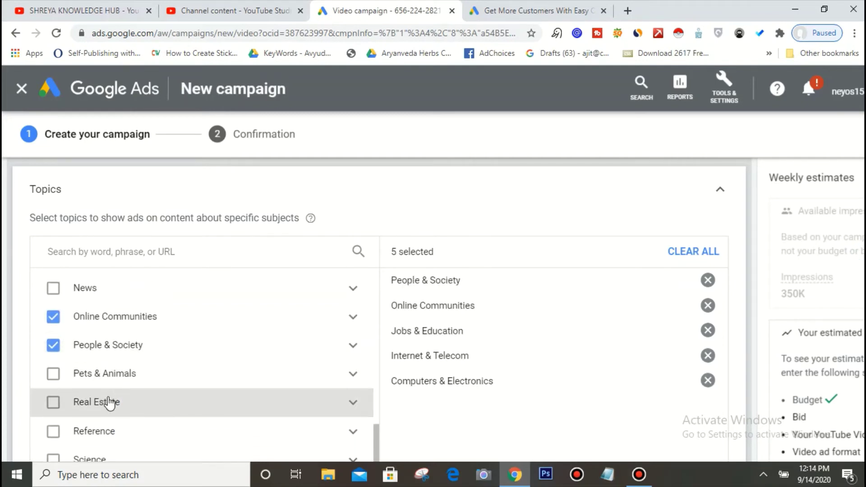
scroll(109, 403, down, 3)
scroll(167, 369, down, 2)
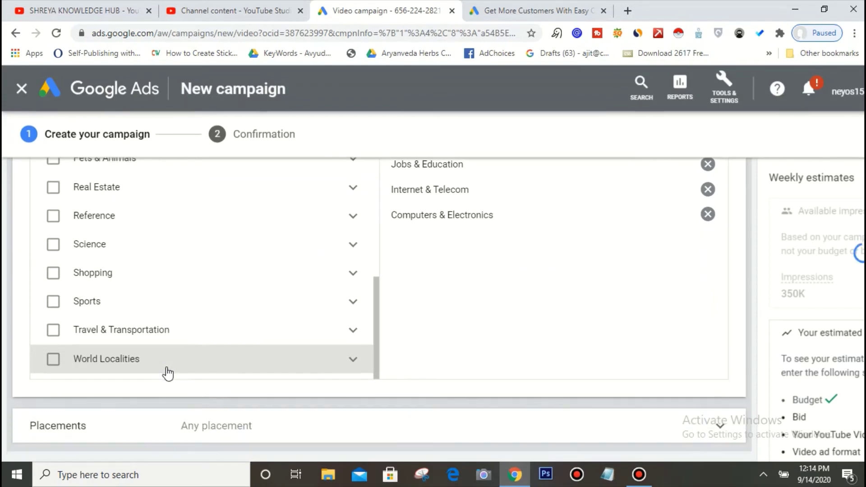
scroll(168, 374, up, 2)
scroll(296, 412, up, 4)
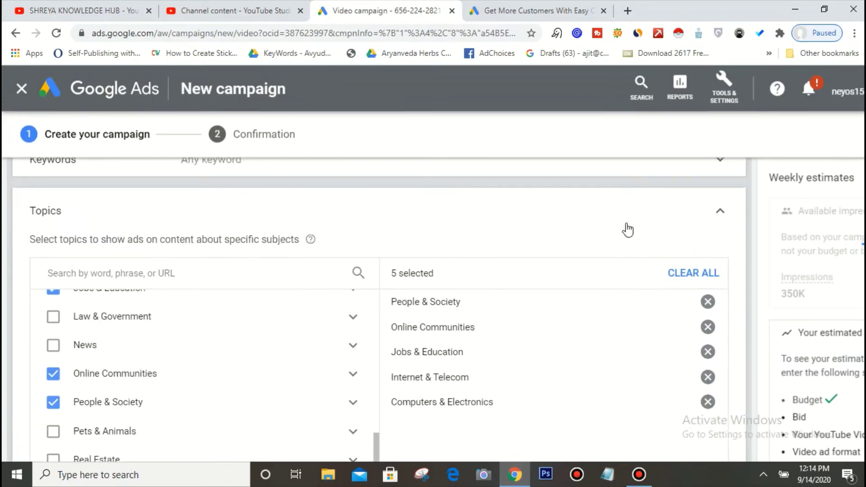
click(702, 228)
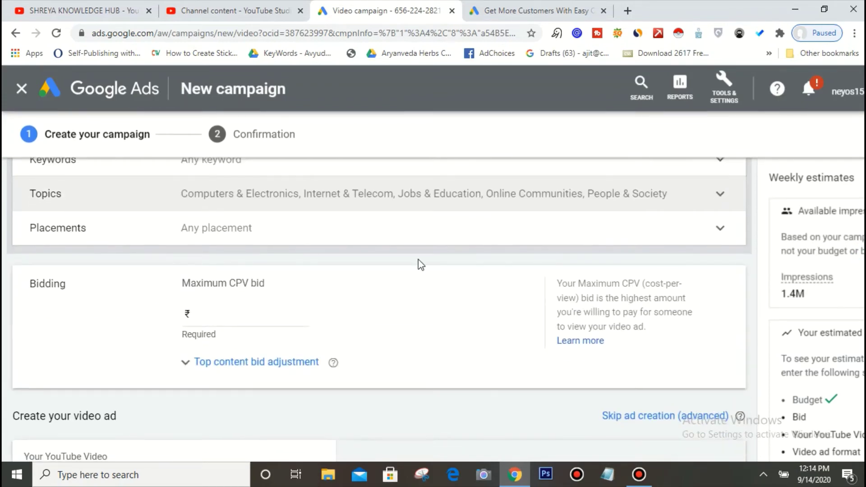
Step: Check the placement targeting options and close the Placements section without selecting any
click(565, 238)
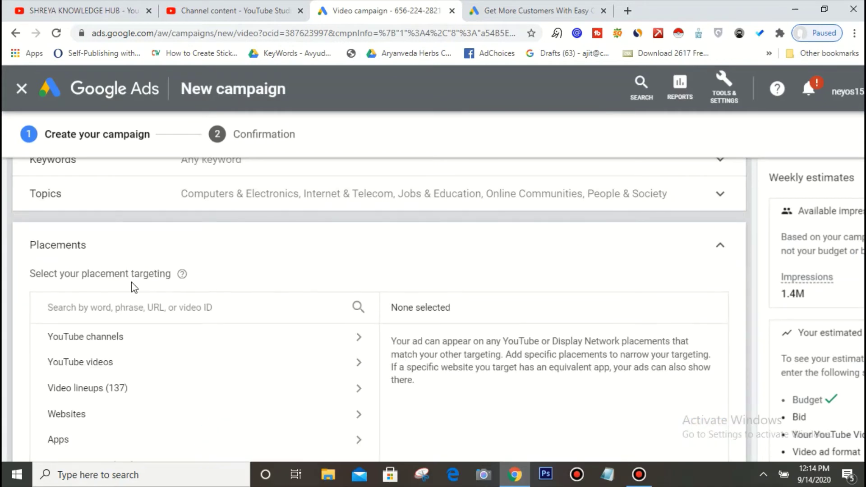
scroll(441, 265, down, 1)
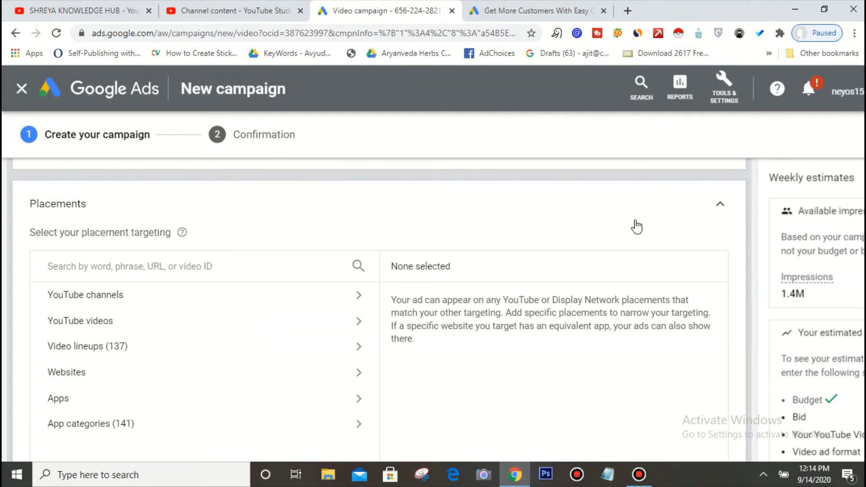
click(654, 211)
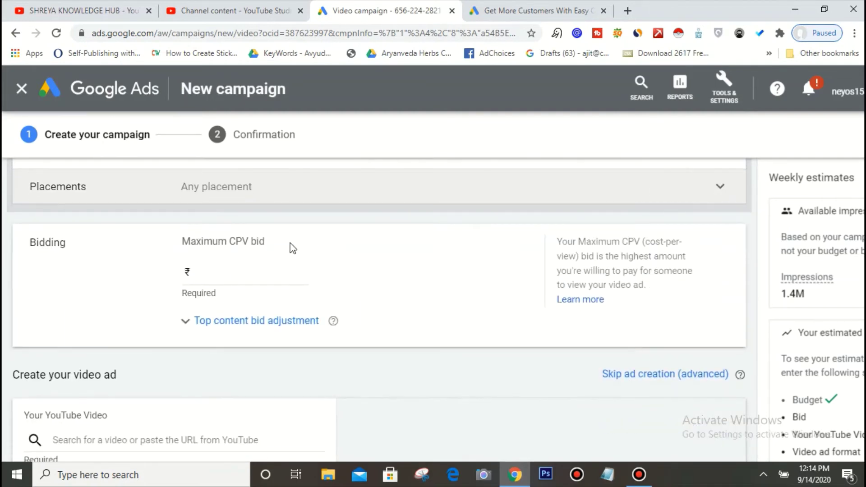
Step: Set the ad group's maximum CPV bid to ₹0.50
scroll(231, 249, down, 1)
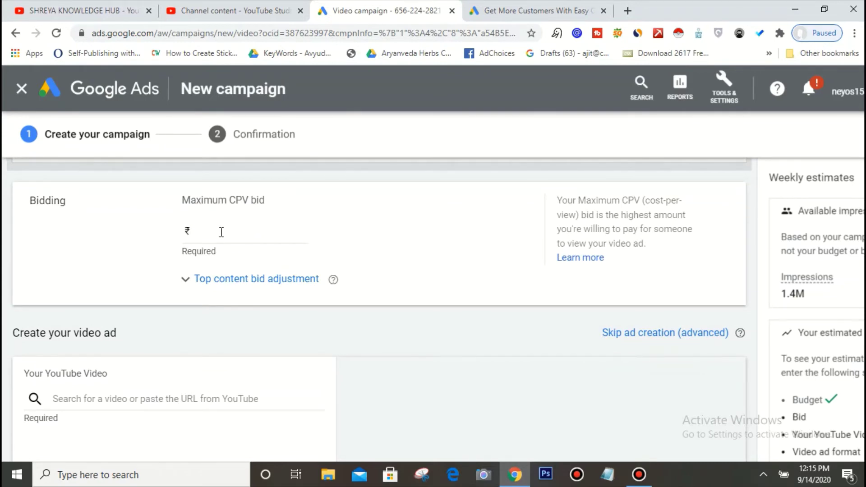
click(221, 232)
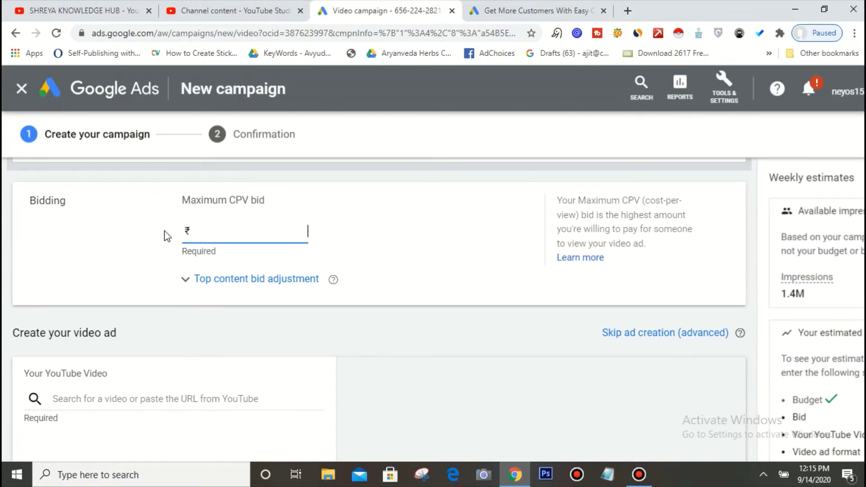
text(0)
drag(302, 231, 297, 232)
text(50)
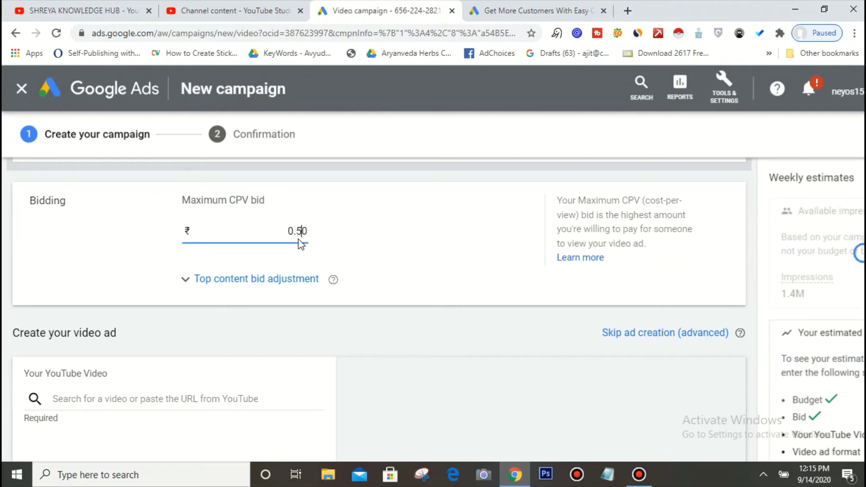
click(350, 233)
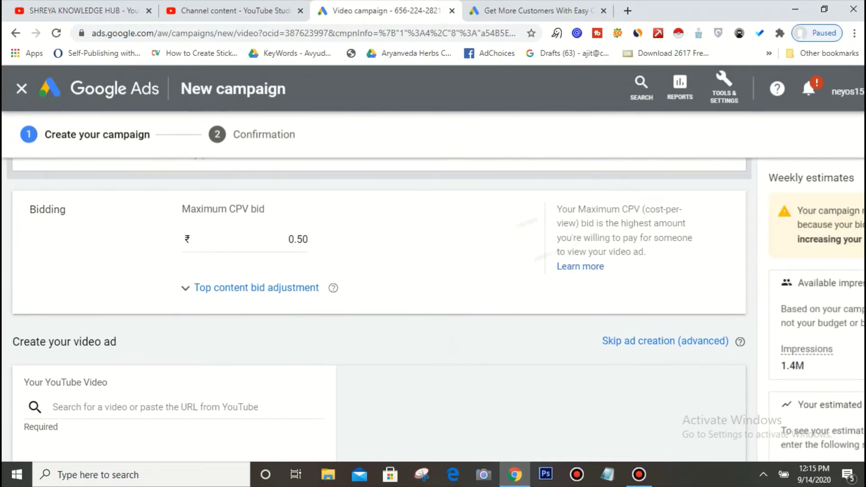
Step: Raise the maximum CPV bid to ₹0.70
key(ctrl+minus)
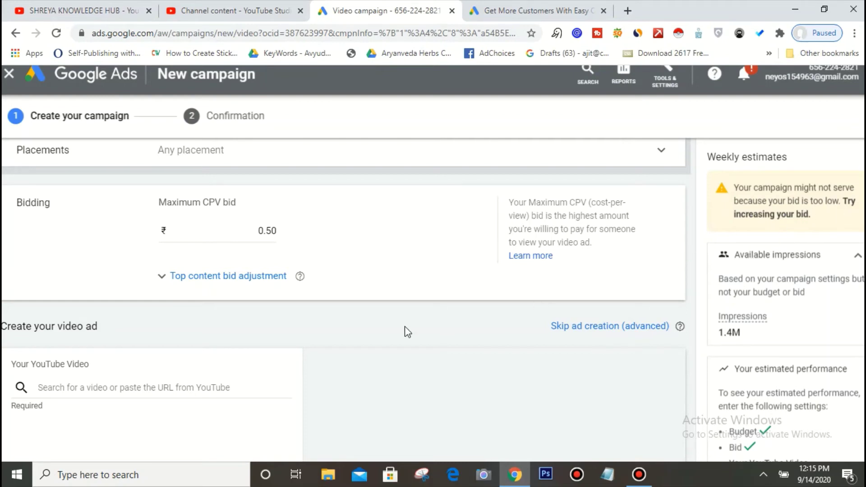
click(273, 231)
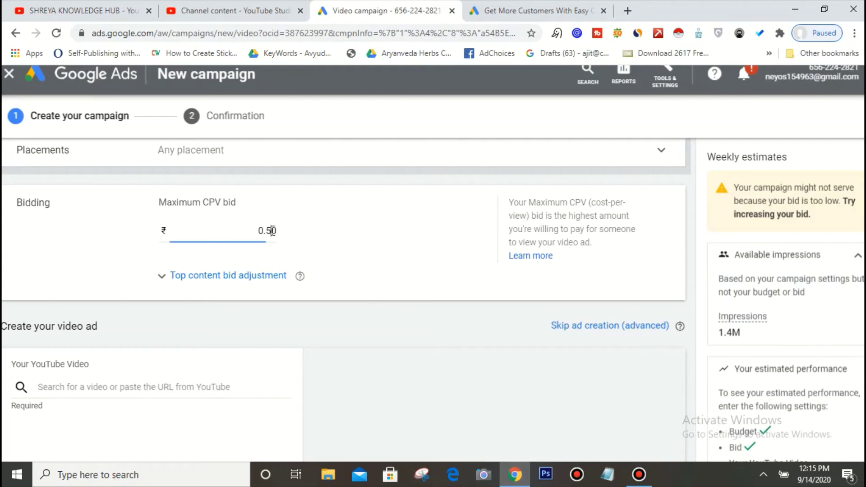
drag(270, 231, 269, 239)
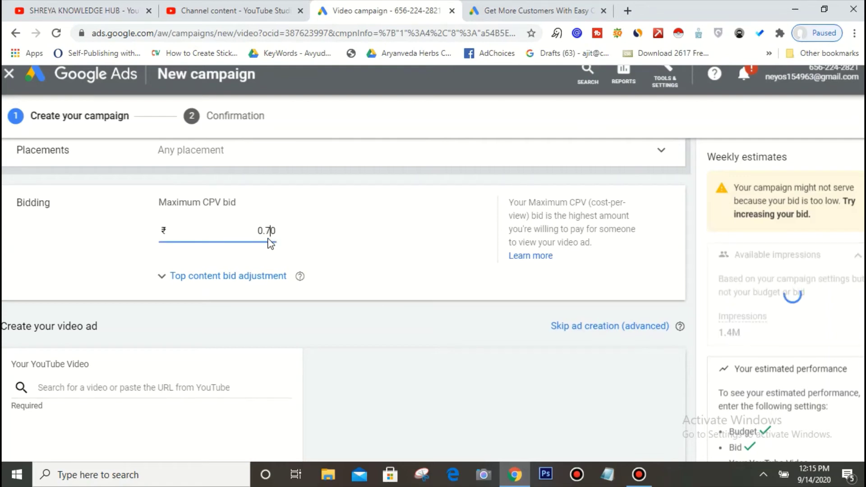
text(7)
click(370, 223)
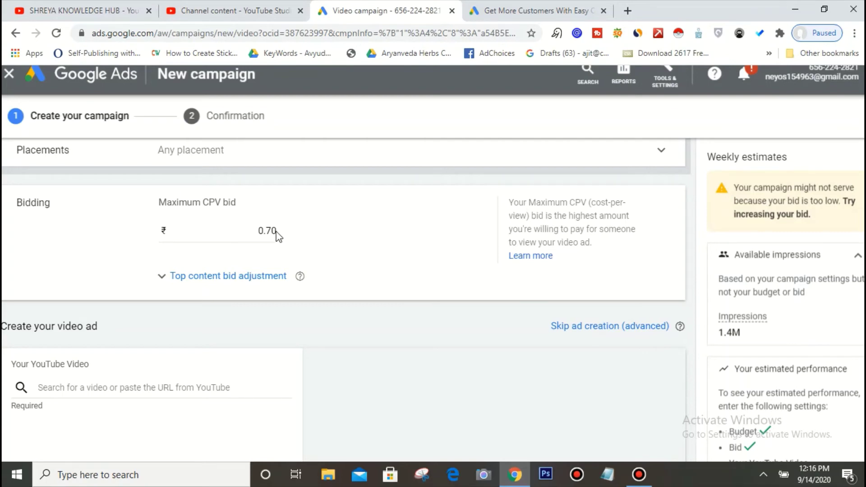
Step: Set the maximum CPV bid to ₹0.74
click(274, 234)
click(276, 233)
double_click(277, 232)
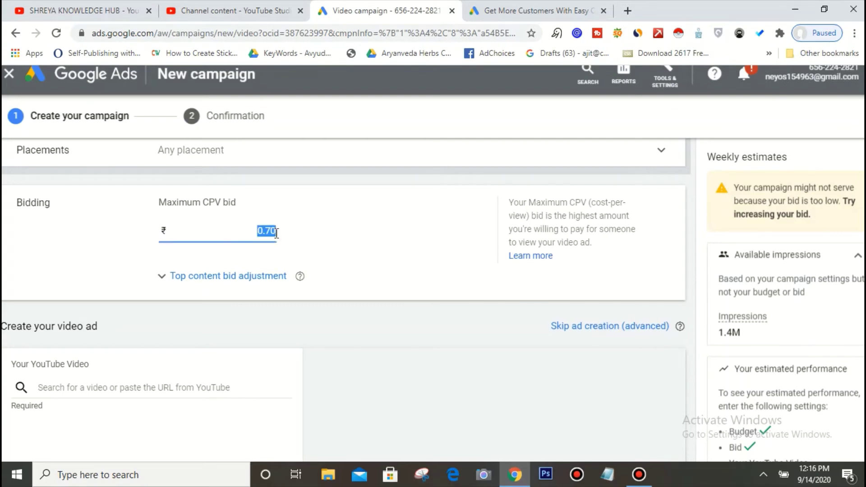
click(277, 233)
key(Delete)
text(4)
click(335, 262)
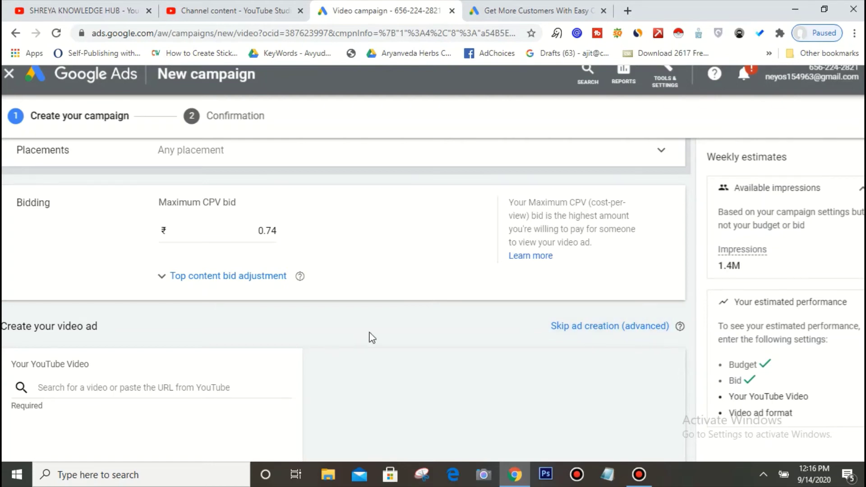
Step: Copy the URL of the channel's Hindi video on using H1 H2 H3 tags in blog posts from YouTube, and use it as the ad's video
scroll(369, 338, left, 1)
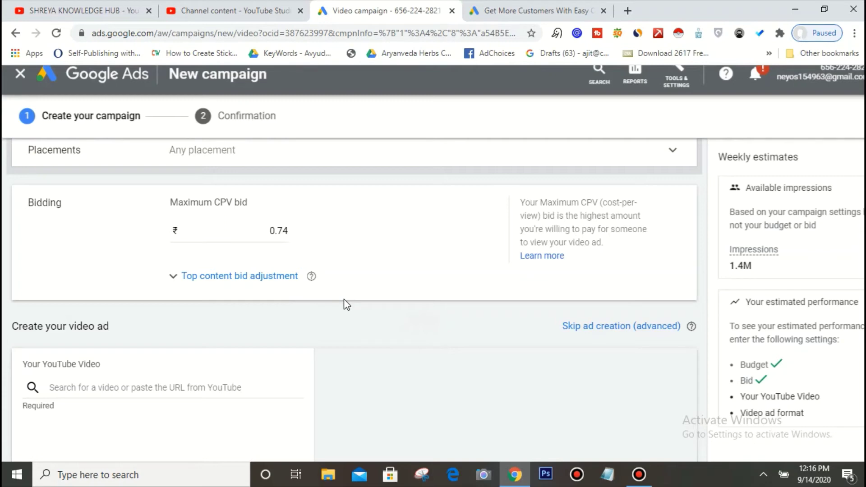
scroll(344, 300, down, 2)
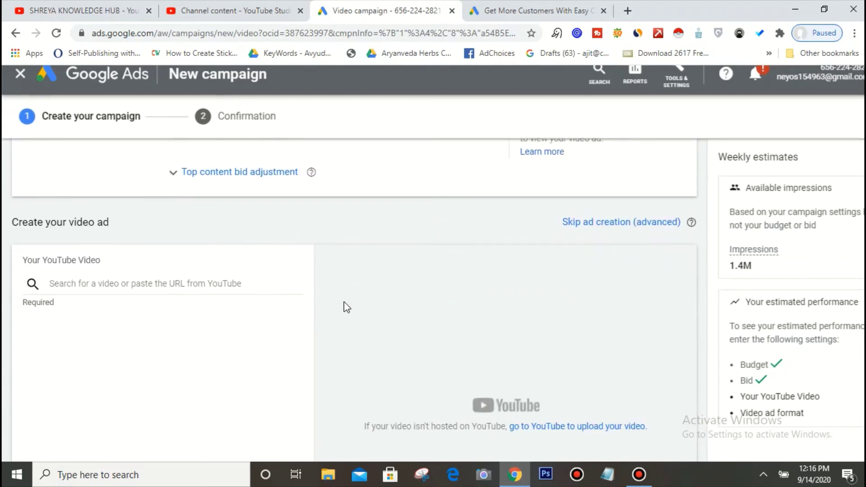
key(ctrl+plus)
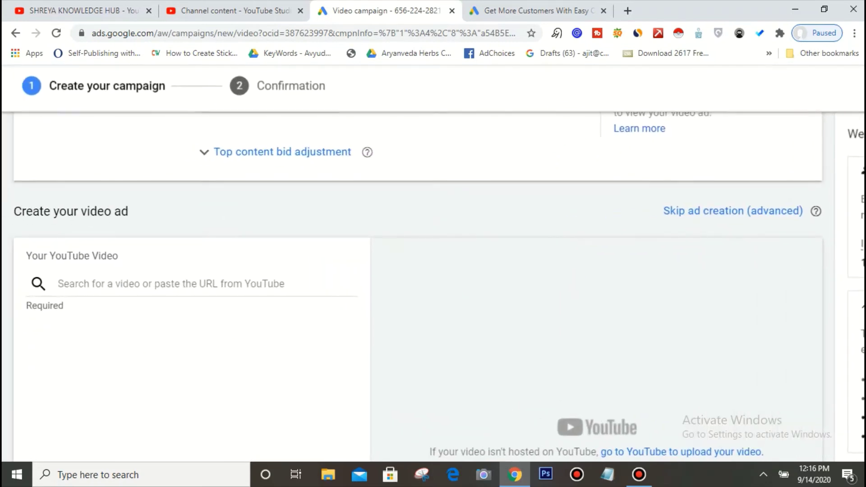
click(142, 283)
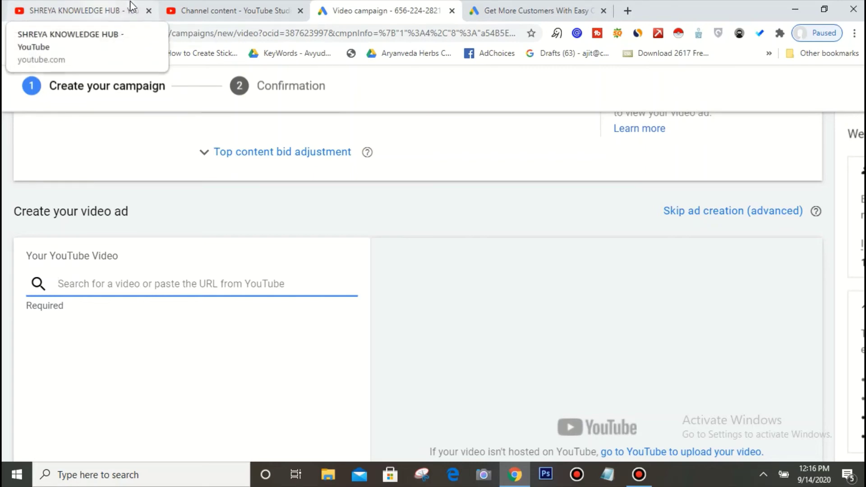
click(84, 9)
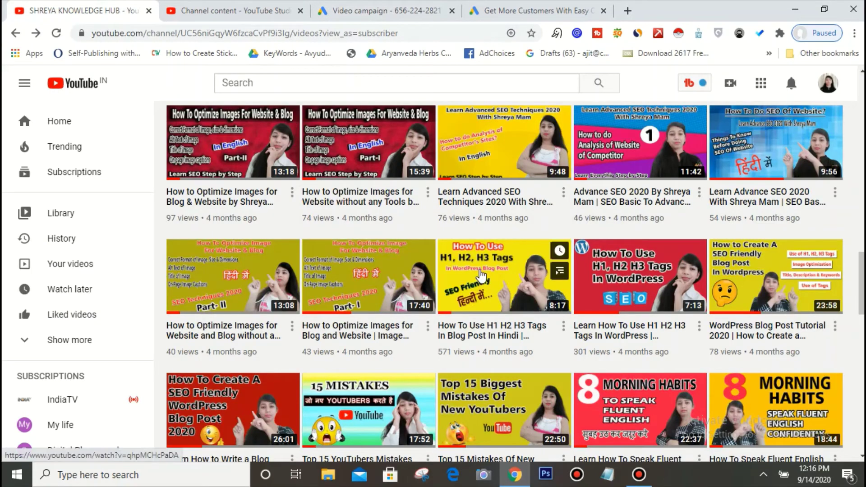
click(482, 274)
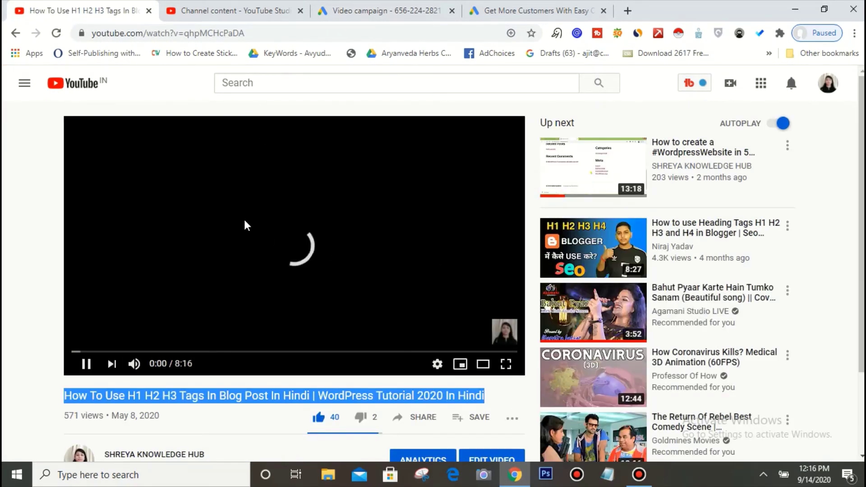
click(246, 225)
click(278, 33)
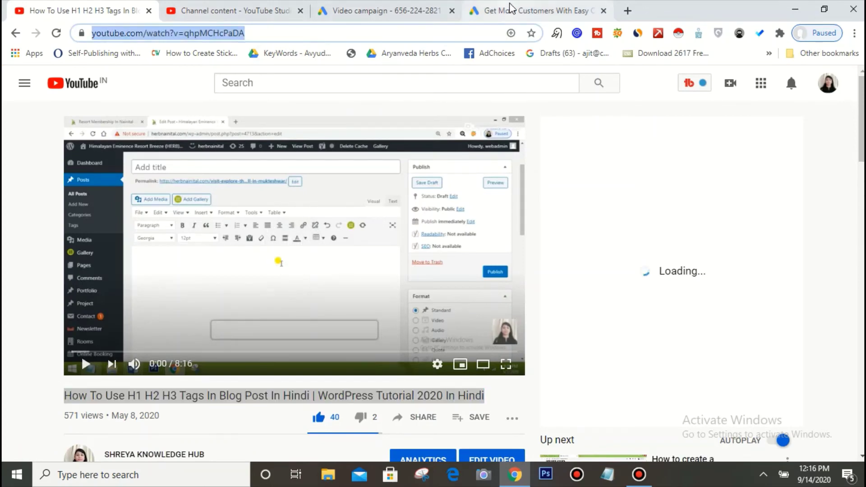
click(392, 10)
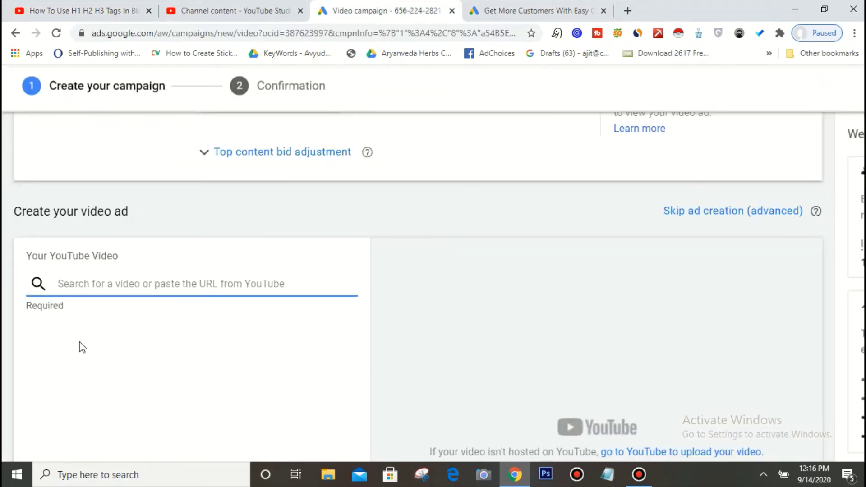
text(https://www.youtube.com/watch?v=gltqMCHcPaQ)
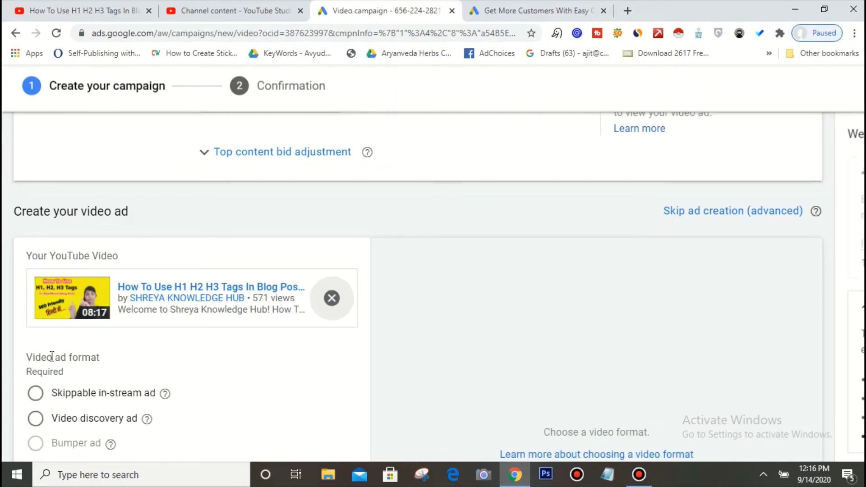
Step: Choose Video discovery ad as the video ad format
scroll(172, 315, down, 1)
scroll(174, 320, down, 2)
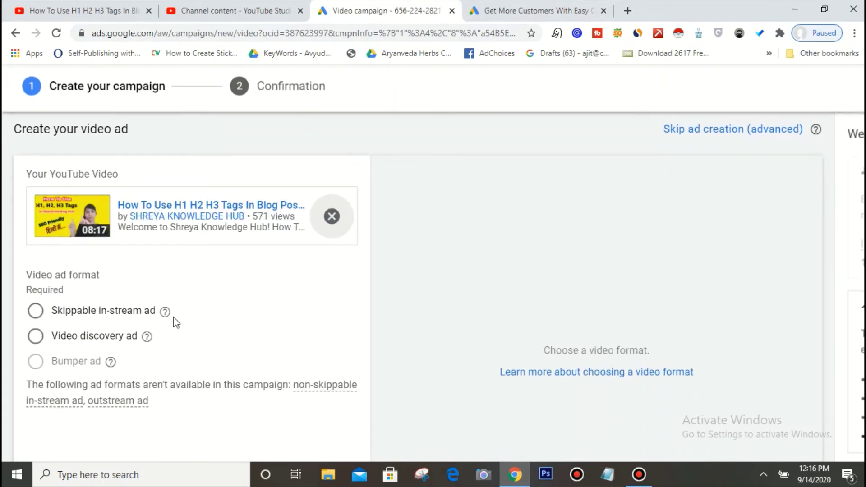
scroll(176, 322, down, 1)
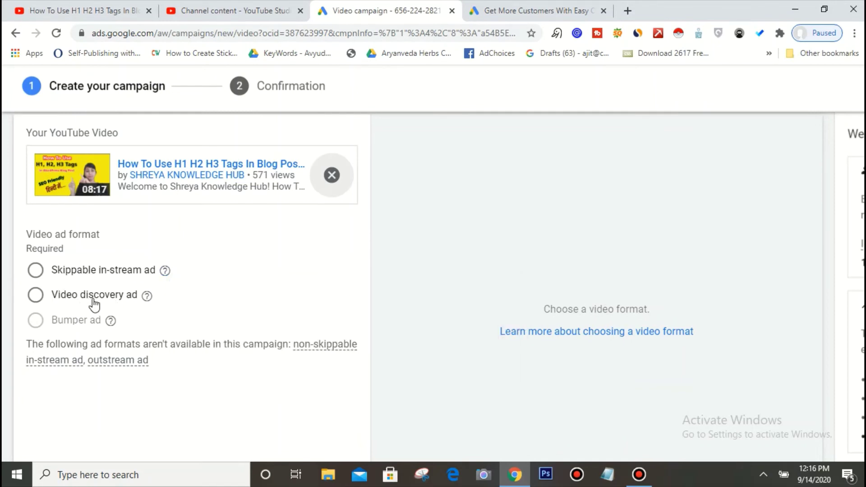
click(35, 296)
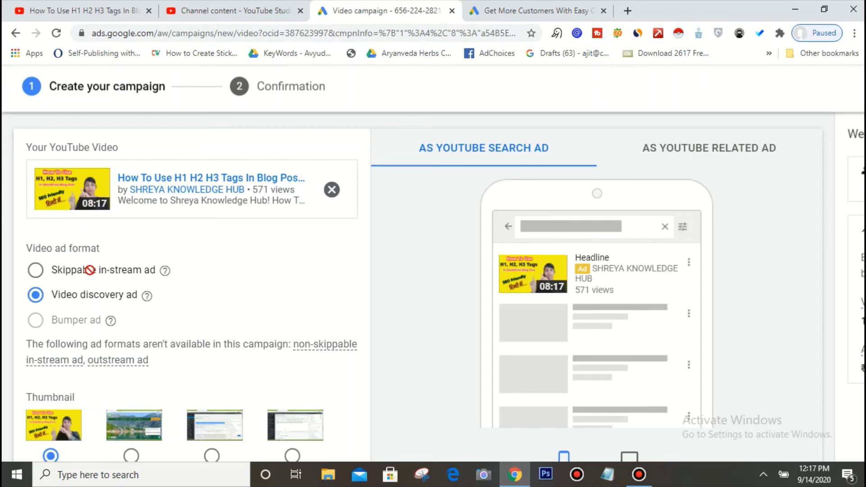
Step: Copy How To Use H1 H2 H3 Tags from the video's title on YouTube and use it as the ad headline
scroll(90, 276, down, 5)
scroll(92, 276, down, 1)
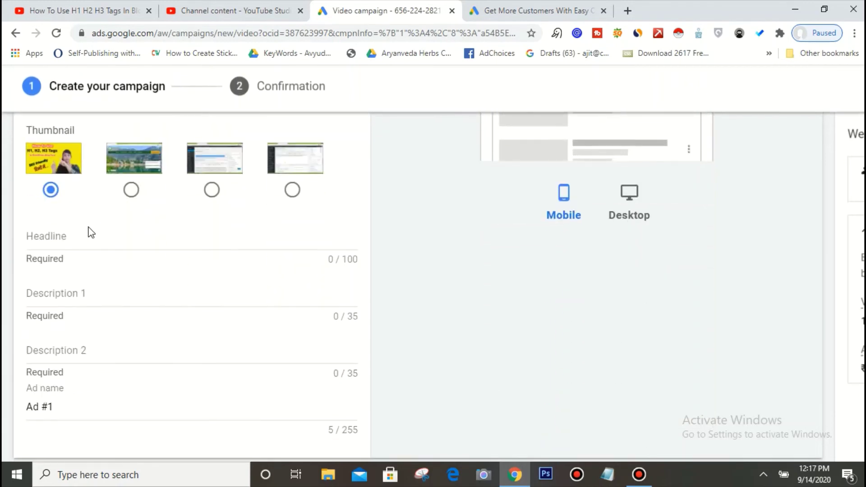
click(89, 237)
click(113, 11)
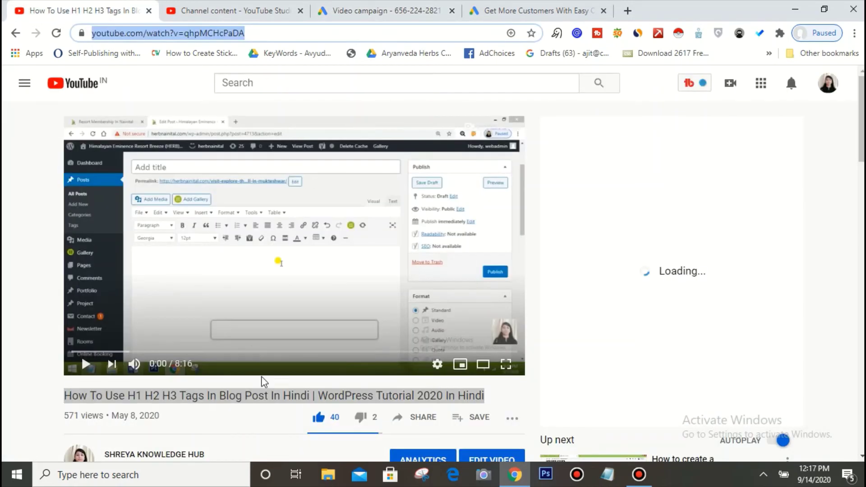
scroll(262, 379, down, 2)
click(250, 336)
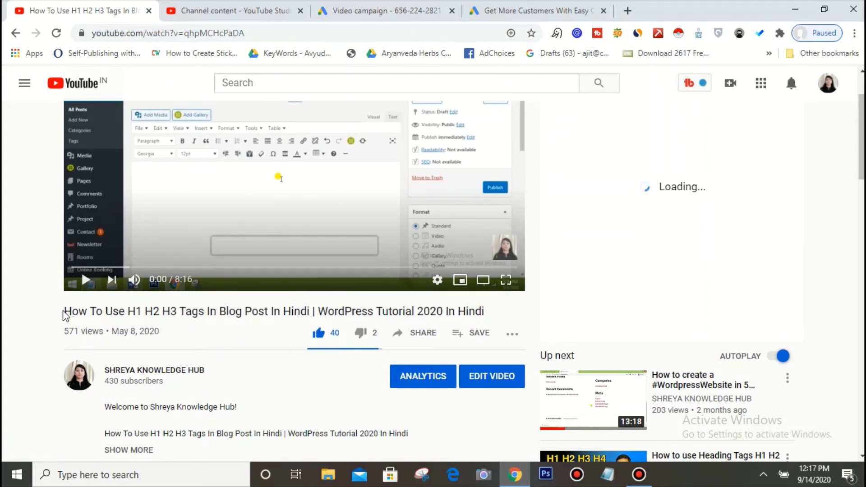
drag(77, 312, 203, 314)
key(ctrl+c)
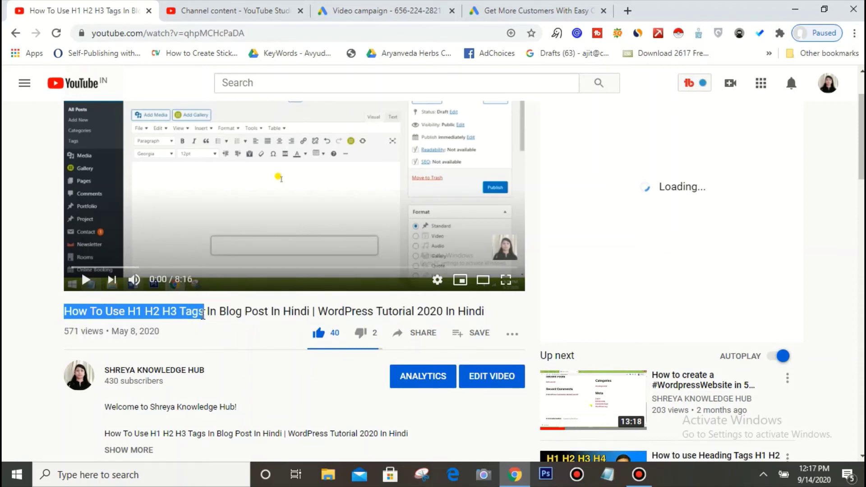
click(342, 11)
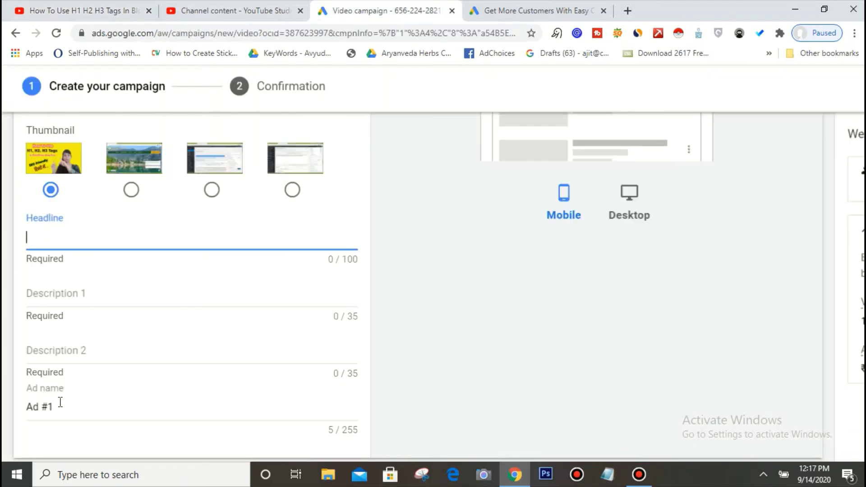
key(ctrl+v)
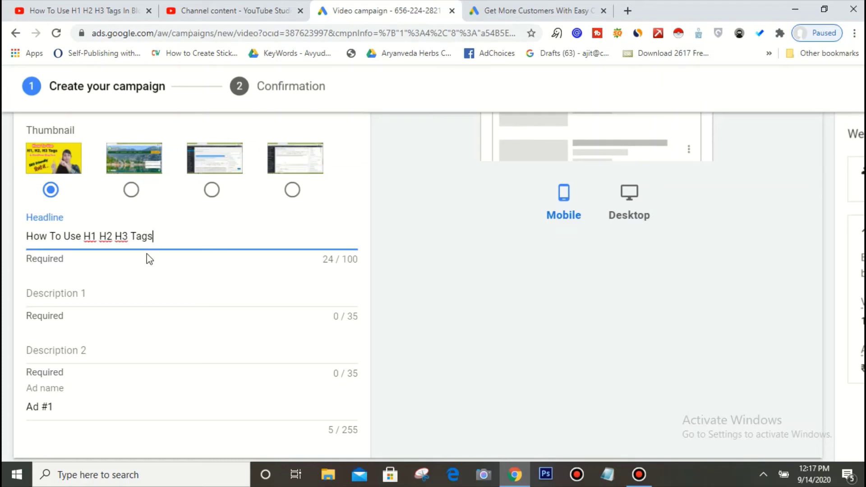
Step: Extend the ad headline to the video's full title, How To Use H1 H2 H3 Tags In Blog Post In Hindi | WordPress Tutorial 2020 In Hindi
click(85, 7)
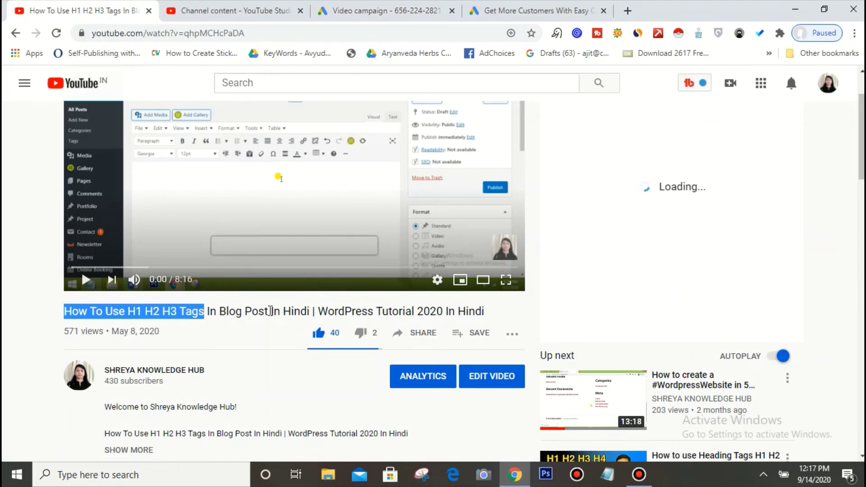
drag(269, 310, 204, 309)
key(ctrl+c)
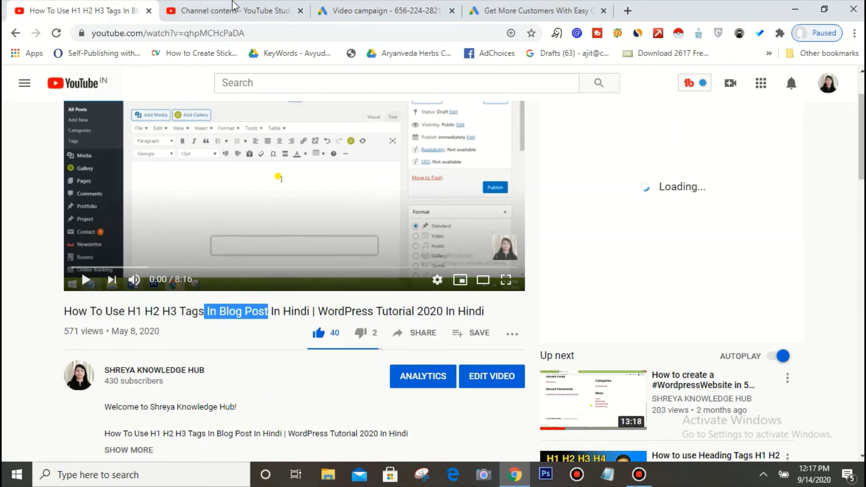
click(358, 8)
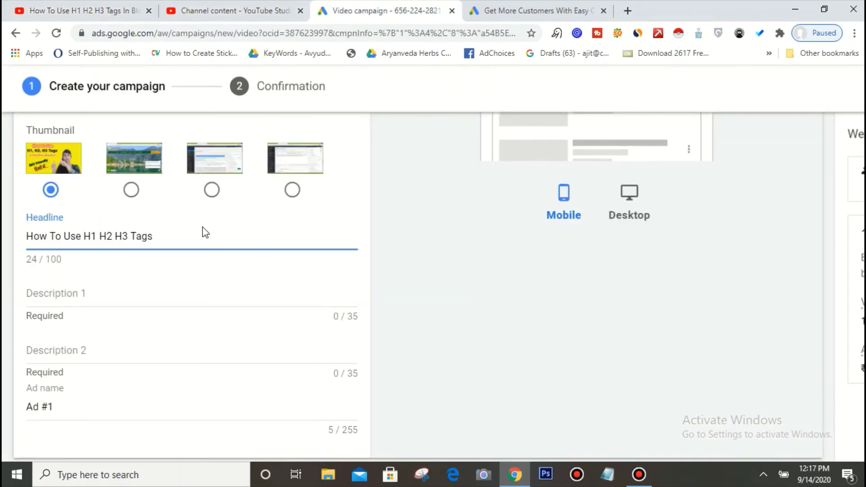
key(ctrl+v)
click(99, 2)
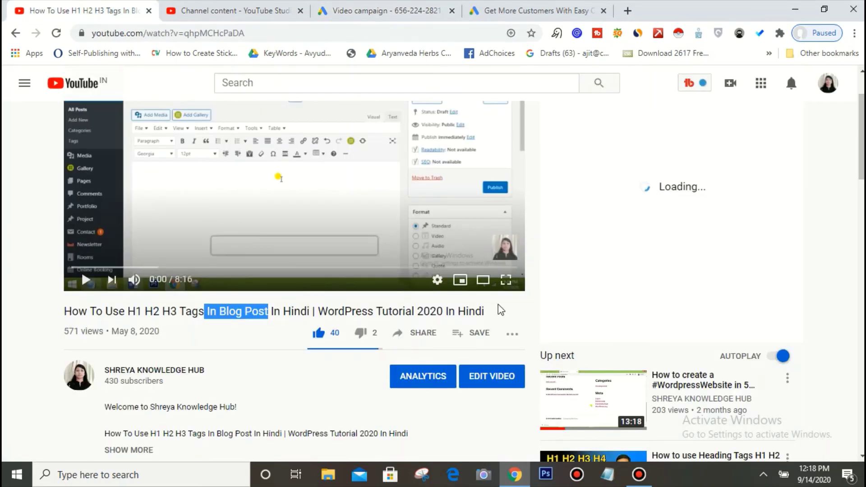
key(ctrl+3)
Step: Fill in Description 1 with WordPress Tutorial 2020 In Hindi, copied from the video's title on YouTube
click(91, 291)
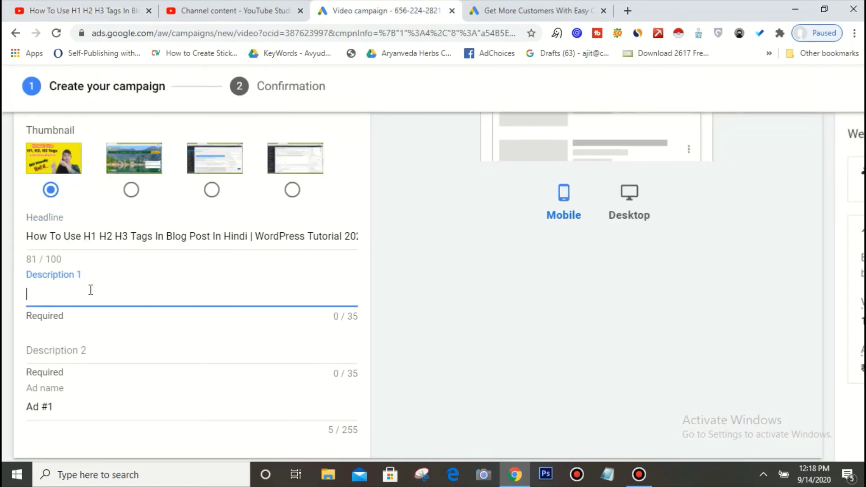
scroll(213, 337, down, 1)
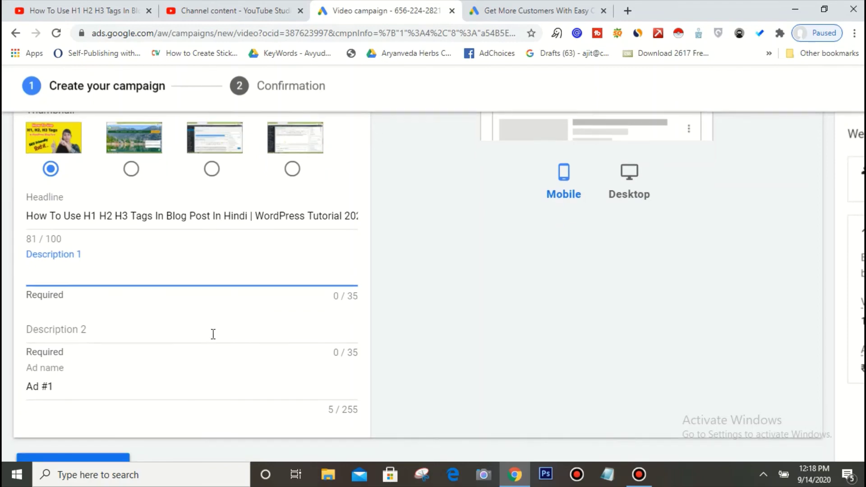
click(108, 2)
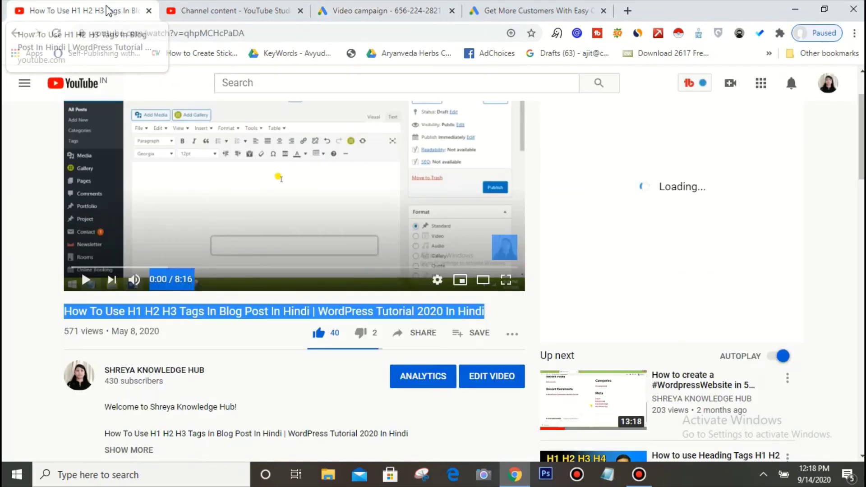
click(334, 307)
scroll(335, 307, down, 1)
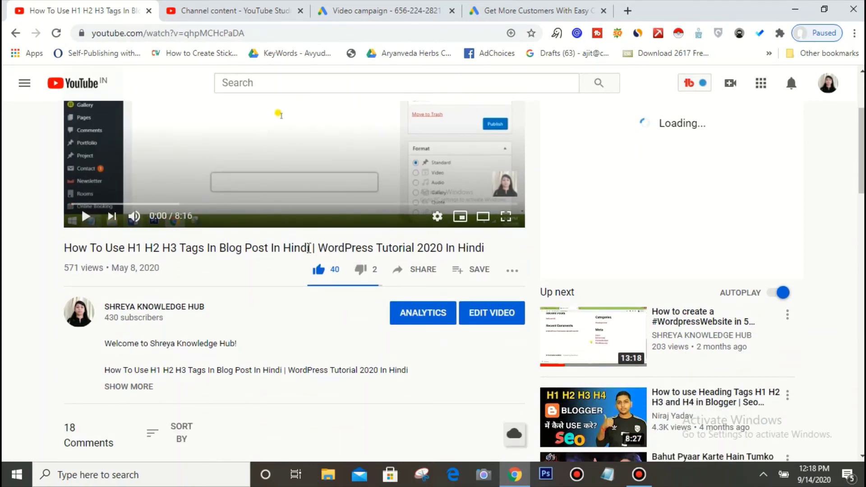
drag(319, 250, 509, 241)
key(ctrl+c)
click(325, 7)
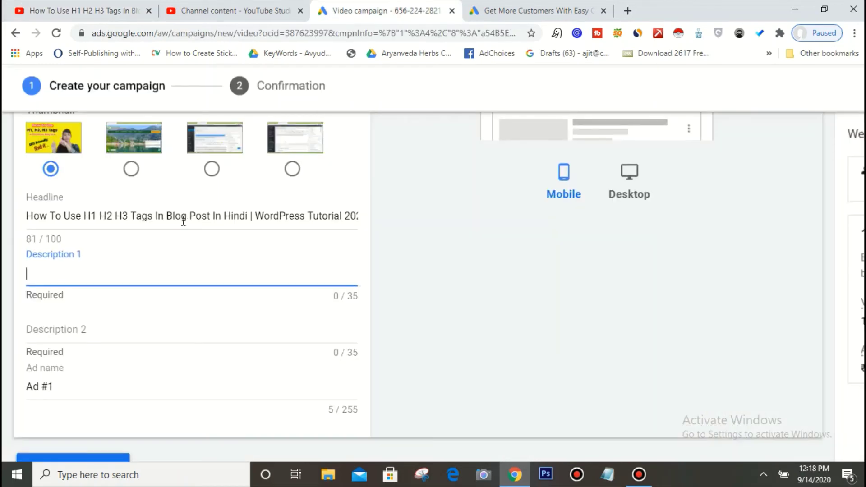
key(ctrl+v)
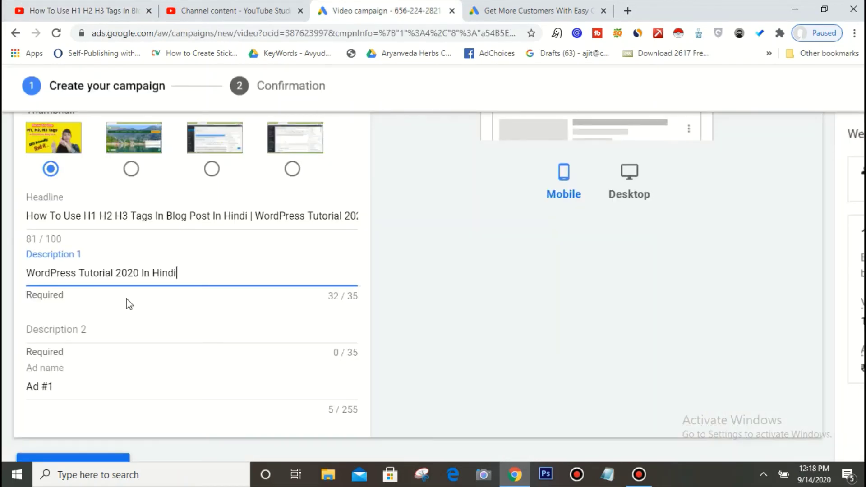
Step: Fill in Description 2 with How To Use H1 H2 H3 Tags In Blog Post In Hindi, copied from the video's title on YouTube
click(109, 330)
click(59, 9)
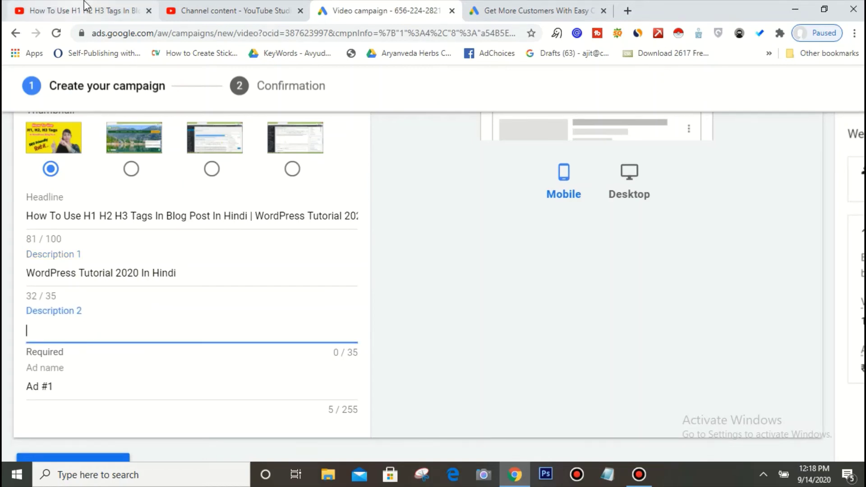
click(266, 246)
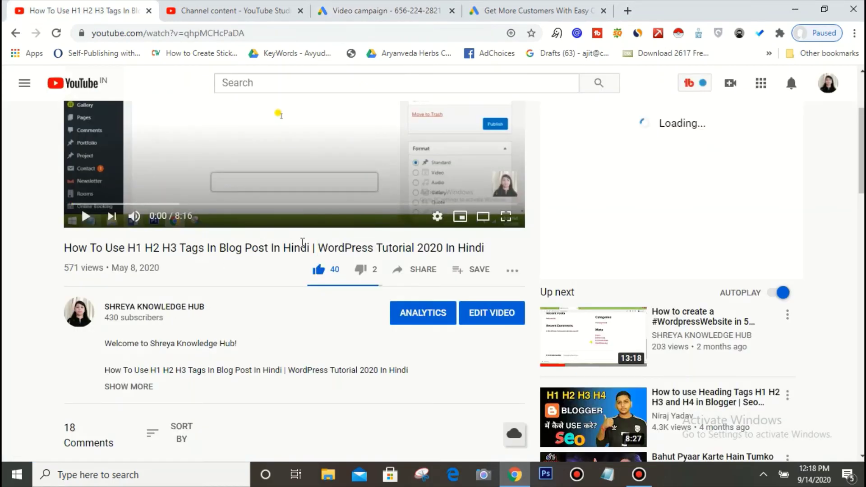
drag(311, 248, 105, 273)
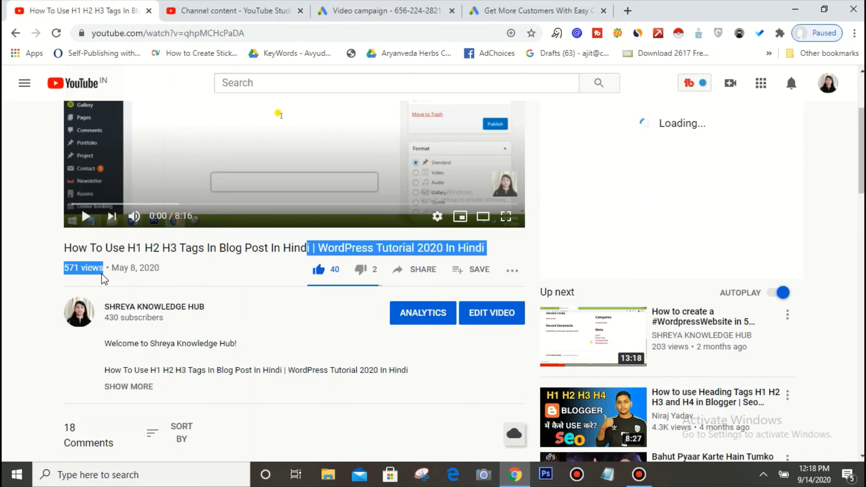
click(278, 249)
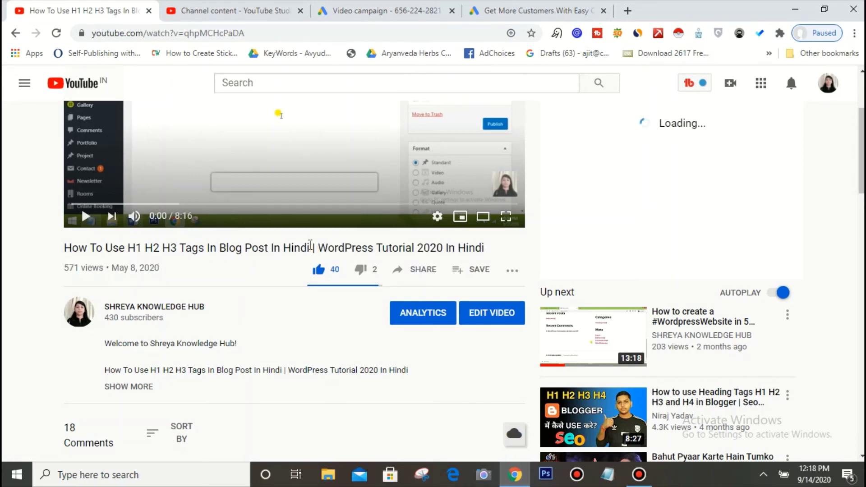
drag(310, 248, 64, 248)
key(ctrl+c)
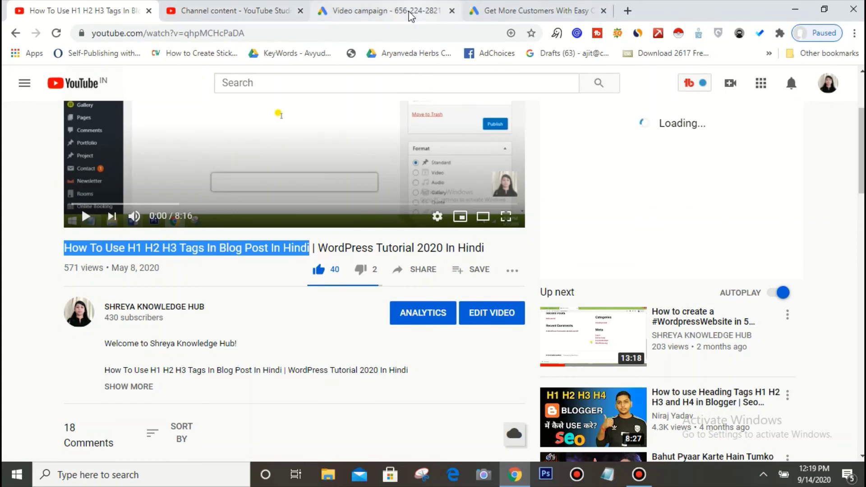
click(384, 11)
key(ctrl+v)
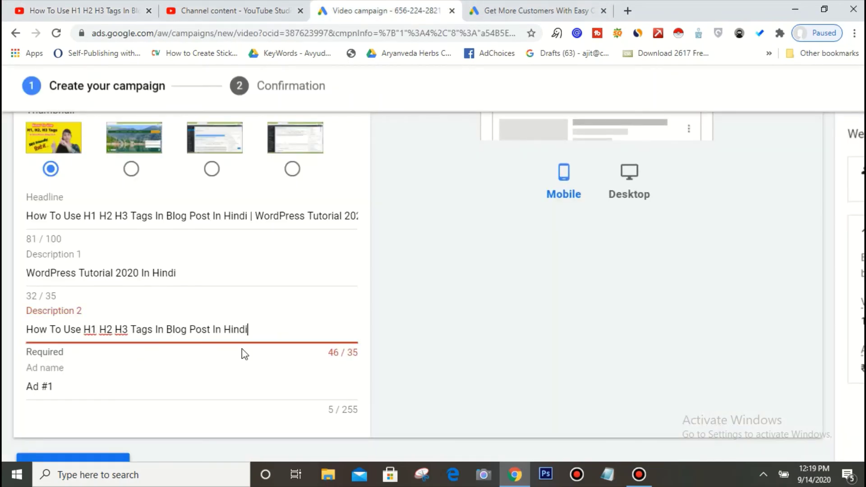
Step: Check the headline in the mobile ad preview and shorten it to How To Use H1 H2 H3 Tags
scroll(319, 353, up, 5)
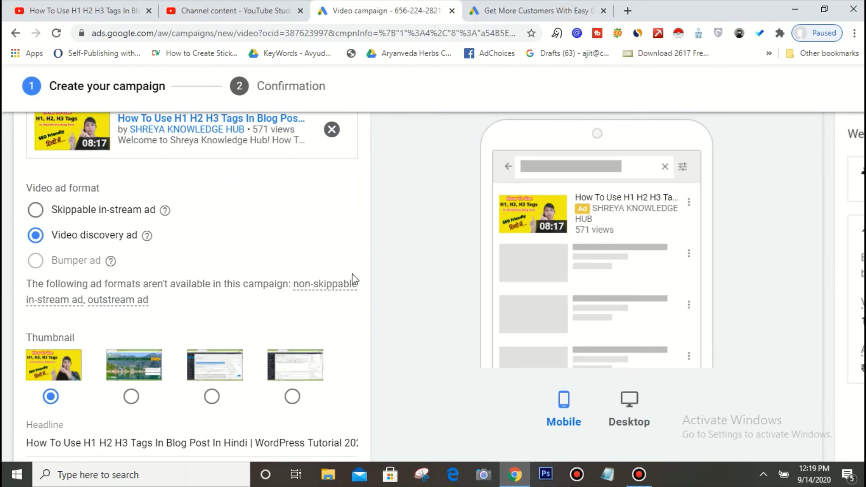
scroll(354, 281, down, 1)
scroll(354, 279, up, 1)
scroll(355, 280, up, 1)
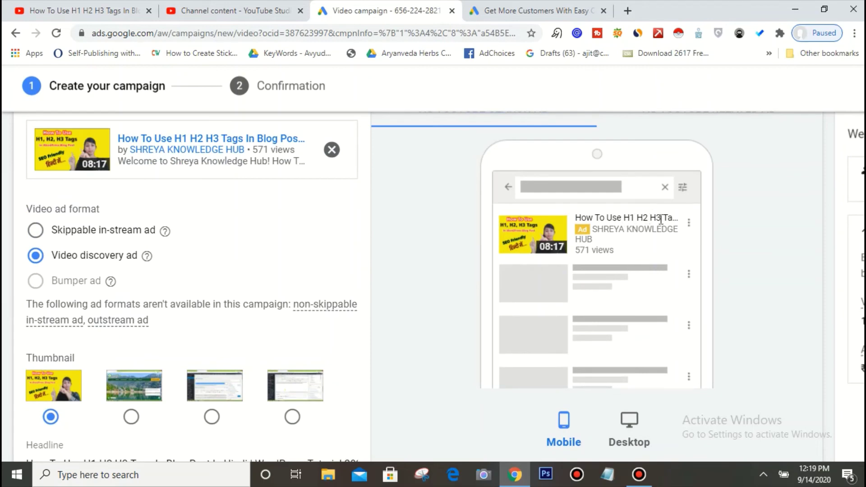
scroll(262, 280, down, 6)
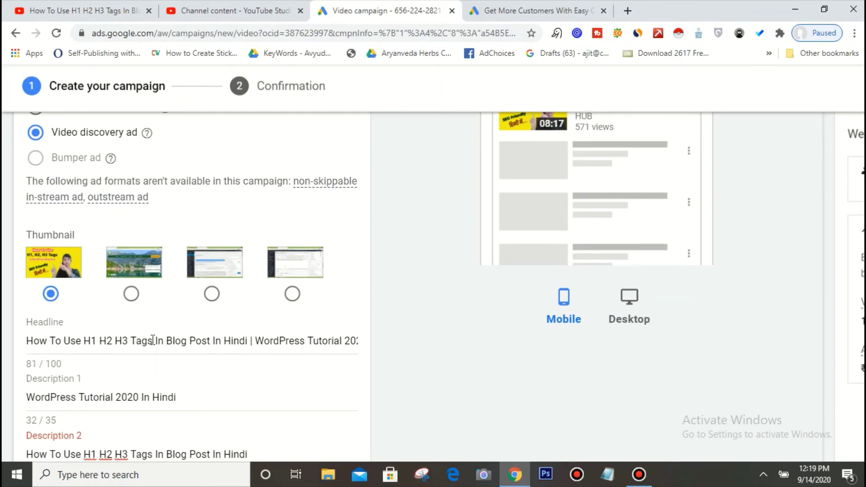
click(154, 341)
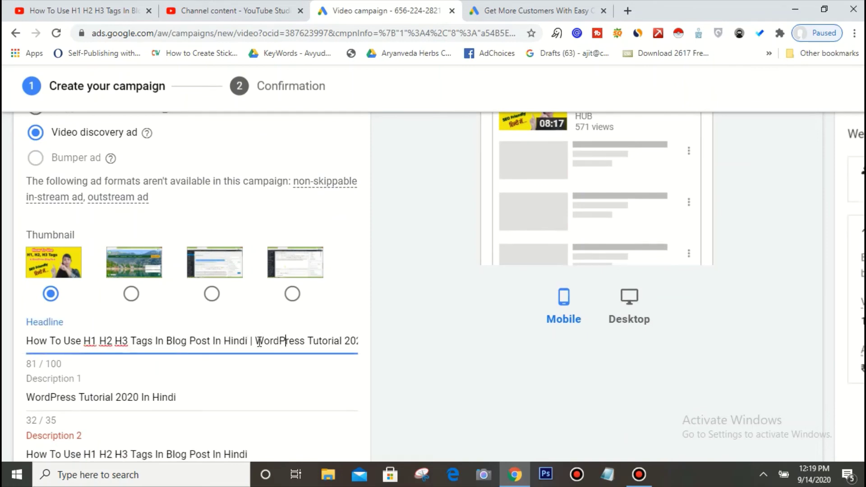
drag(155, 341, 451, 340)
key(BackSpace)
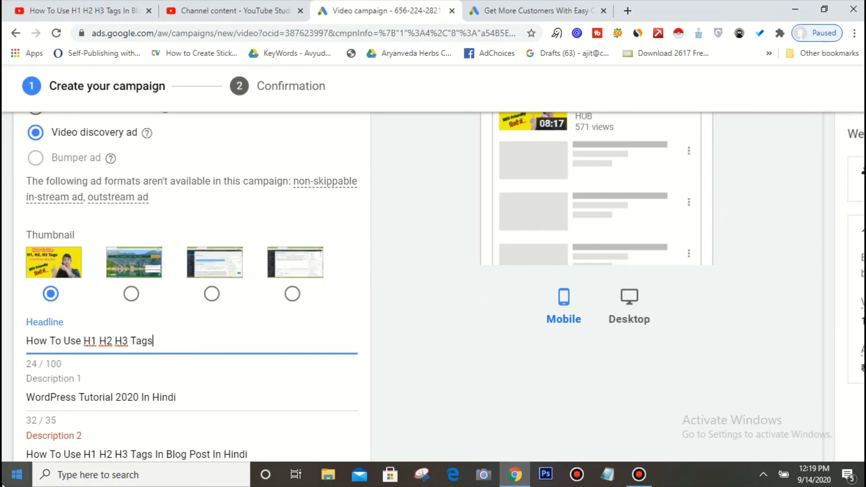
Step: Remove H3 from the ad headline so that it reads How To Use H1 H2 Tags
scroll(511, 426, up, 2)
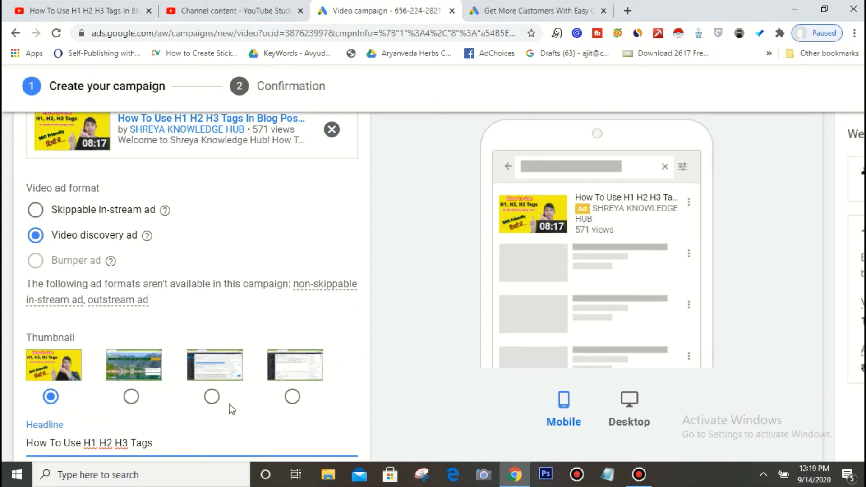
scroll(222, 336, down, 1)
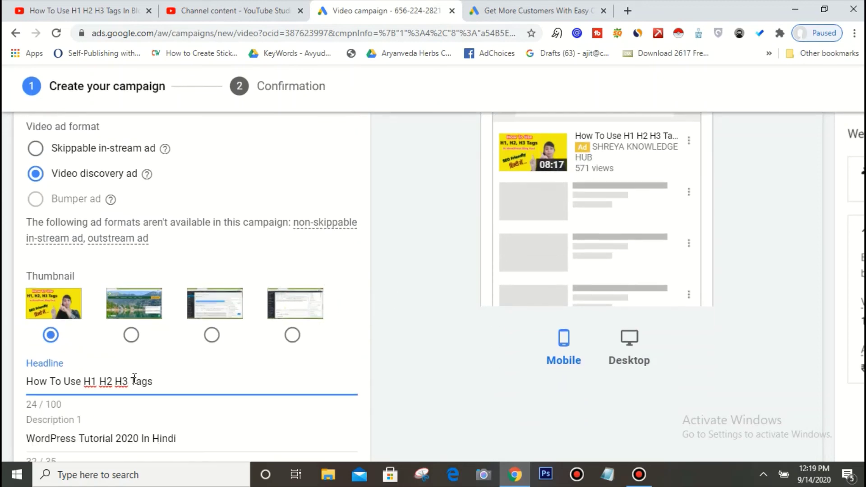
drag(131, 381, 115, 383)
key(BackSpace)
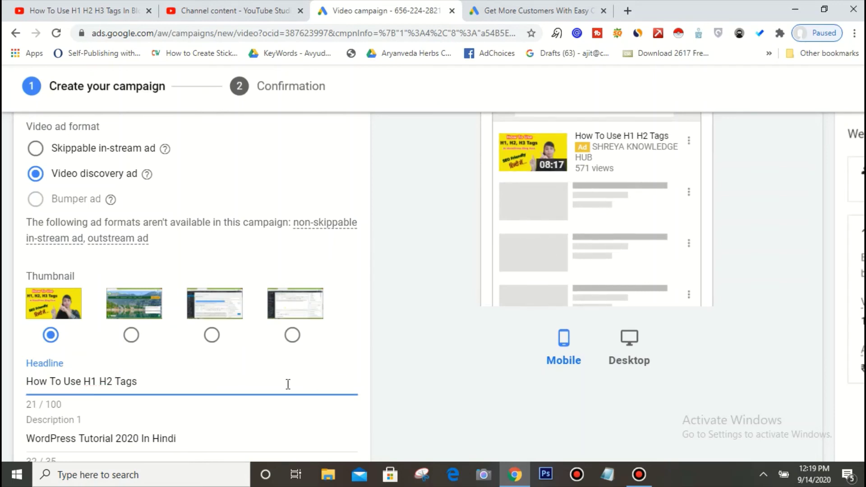
Step: Shorten Description 2 to How To Use H1 H2 H3 Tags
scroll(286, 384, down, 4)
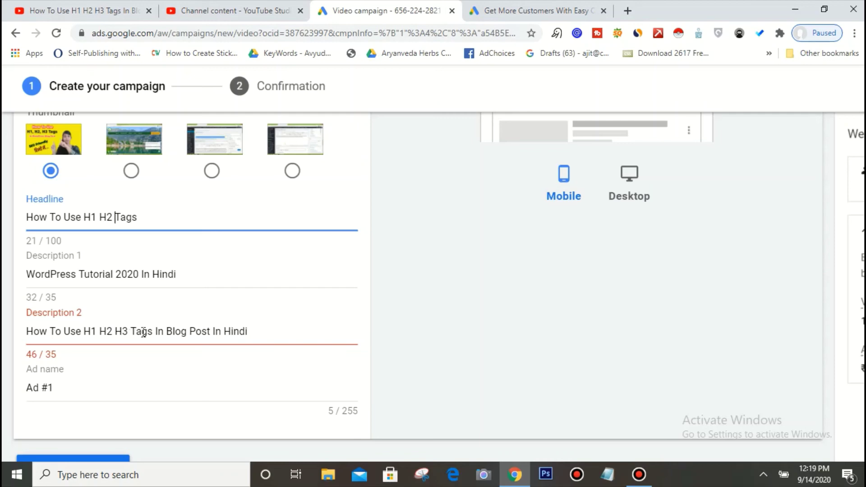
drag(154, 332, 287, 334)
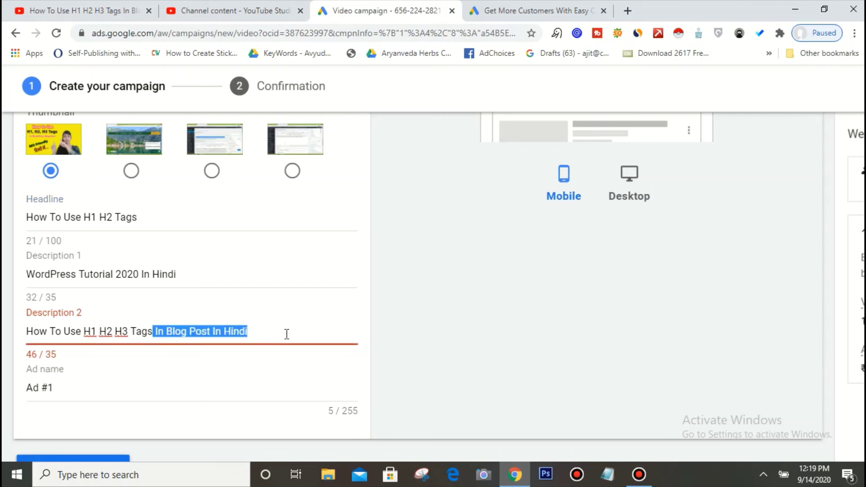
key(BackSpace)
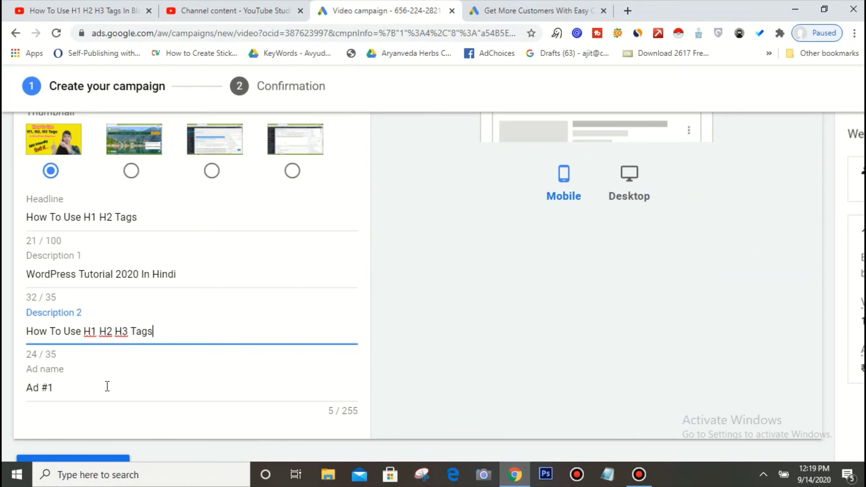
Step: Name the video discovery ad Hindi Video and submit the campaign for creation
click(108, 388)
scroll(107, 387, down, 1)
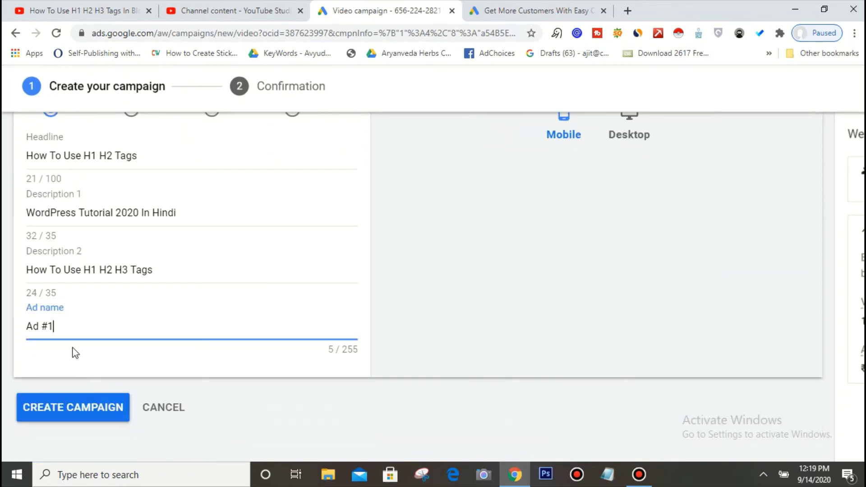
drag(81, 327, 4, 331)
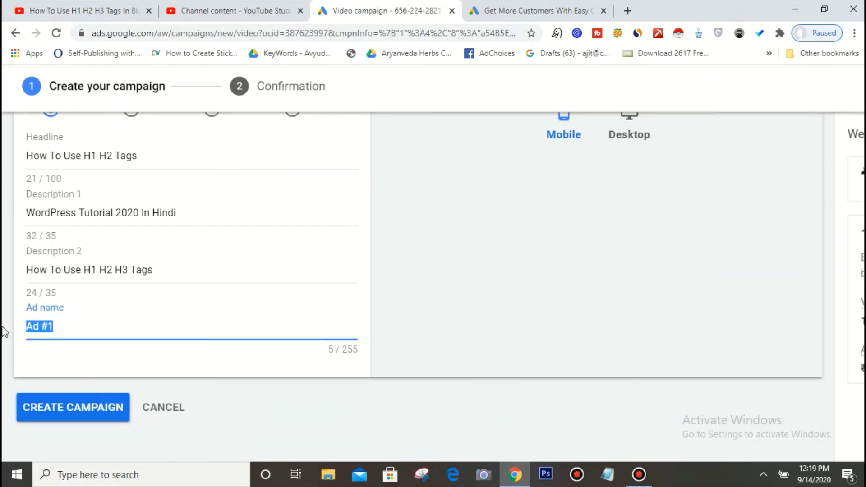
text(HindieVideo)
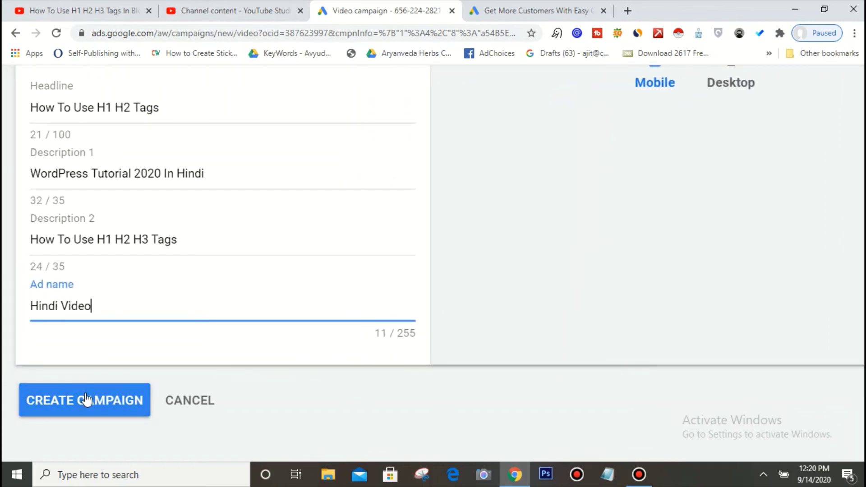
click(87, 401)
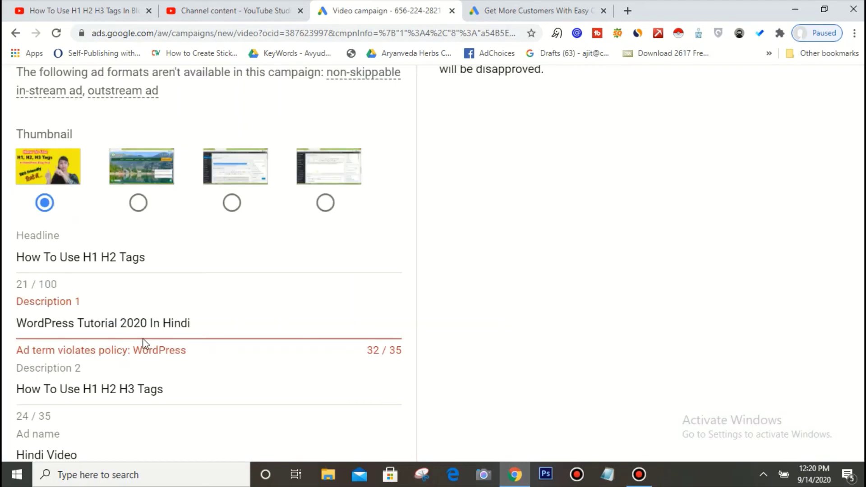
Step: Remove the word WordPress from Description 1, and clear the rest of its text as well
click(140, 318)
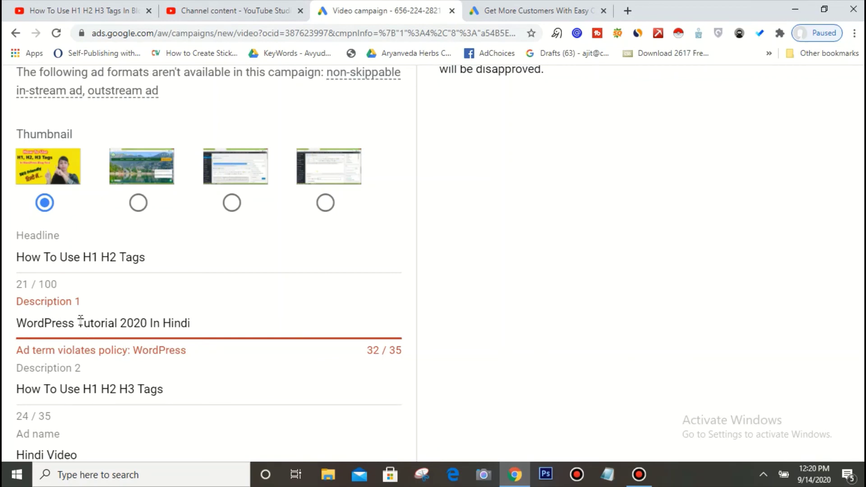
drag(80, 322, 4, 325)
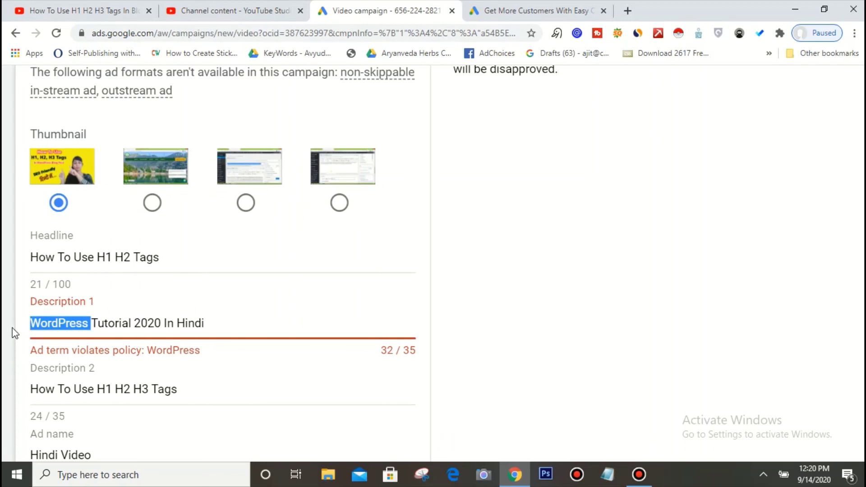
key(BackSpace)
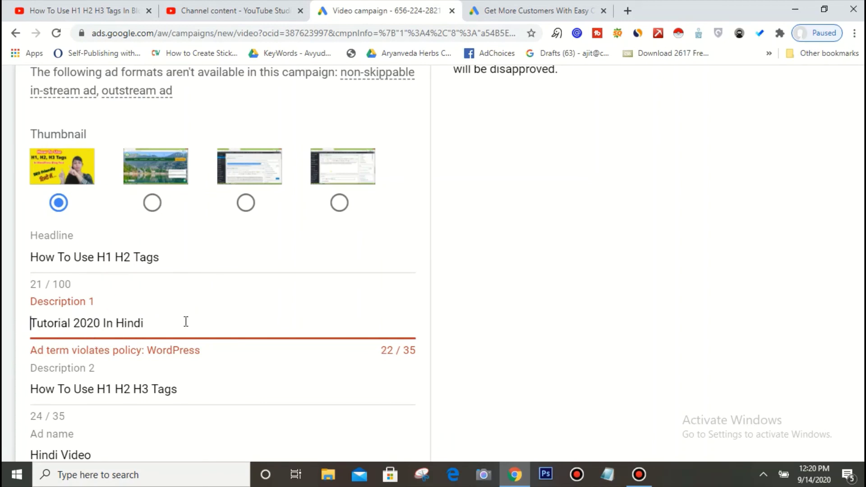
drag(156, 324, 4, 334)
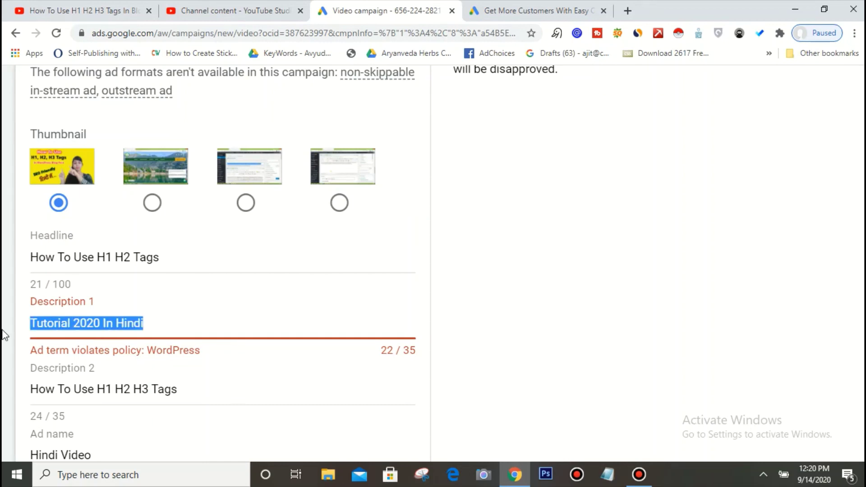
key(BackSpace)
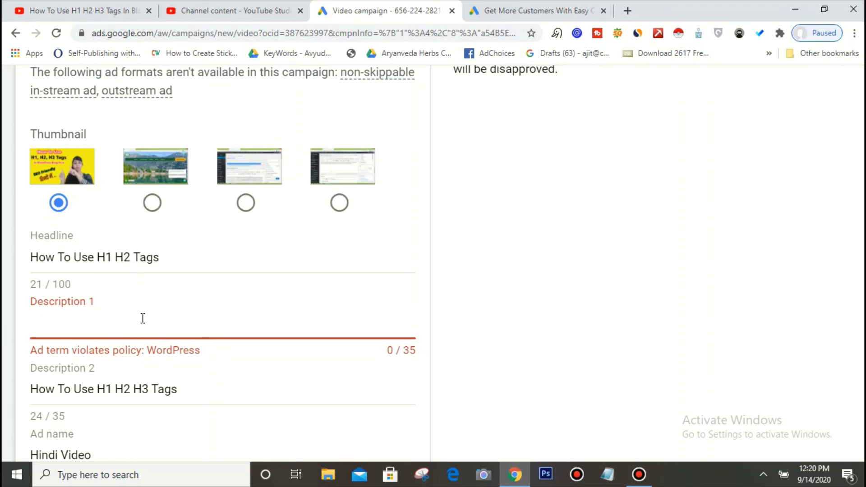
scroll(142, 322, down, 1)
scroll(142, 318, down, 1)
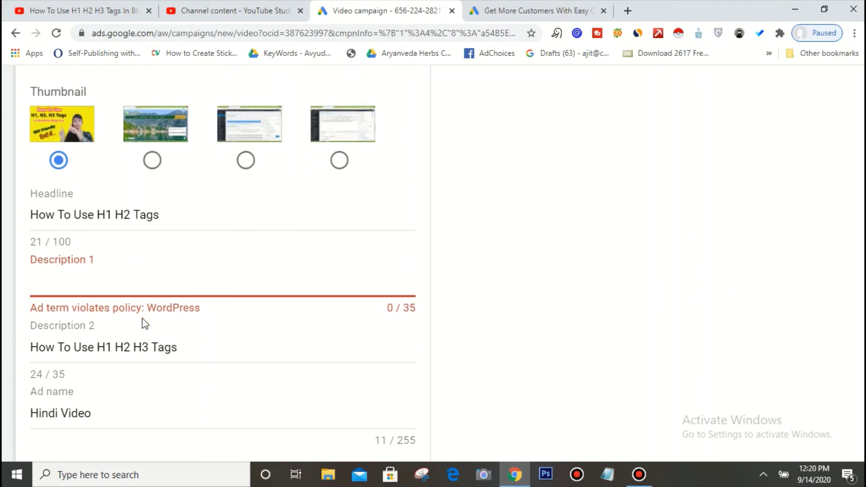
scroll(142, 318, up, 1)
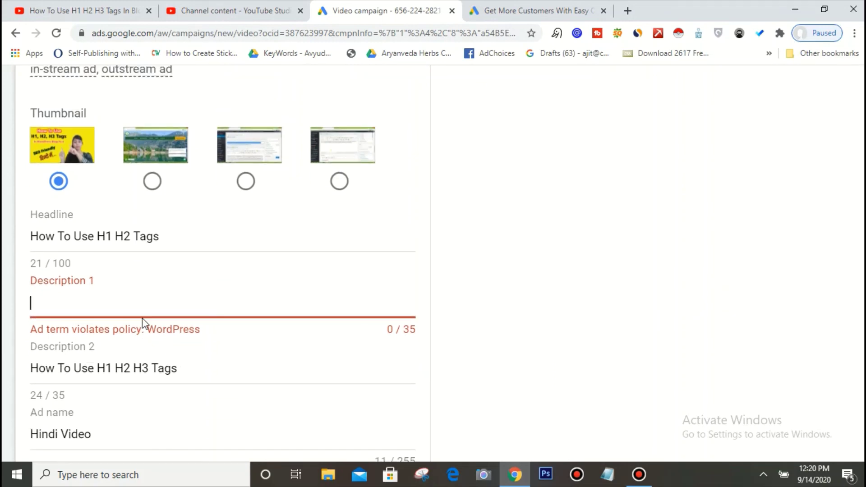
Step: Check the video's title on YouTube and fill in Description 1 of the ad with Use of H1 H2 in Blog Post
click(207, 5)
click(88, 6)
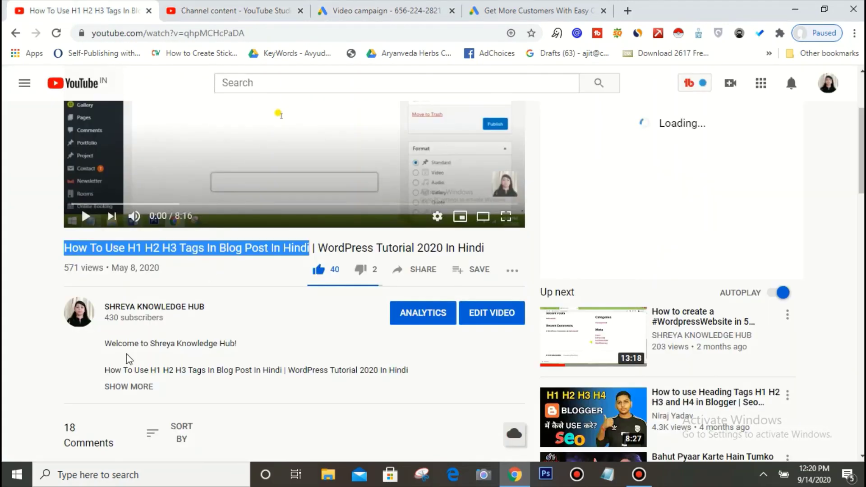
click(296, 325)
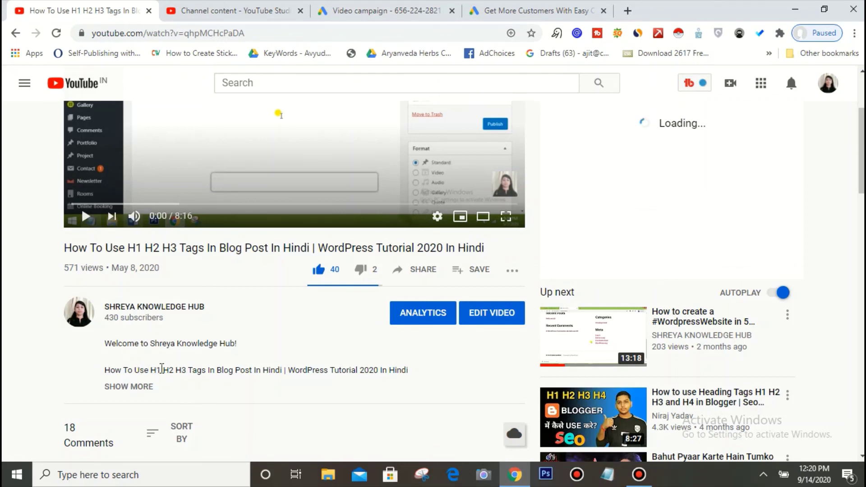
click(382, 7)
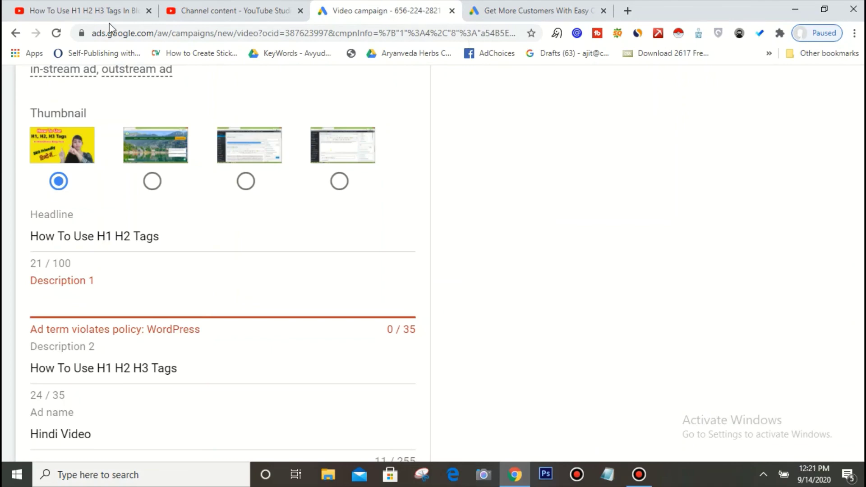
text(us)
key(BackSpace)
key(BackSpace)
text(Use of H2)
key(BackSpace)
text(1 H2 in Blog )
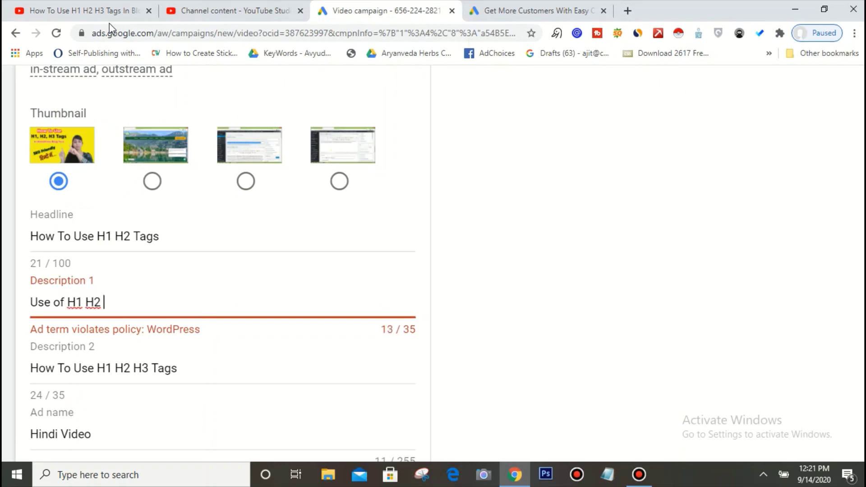
text(Post)
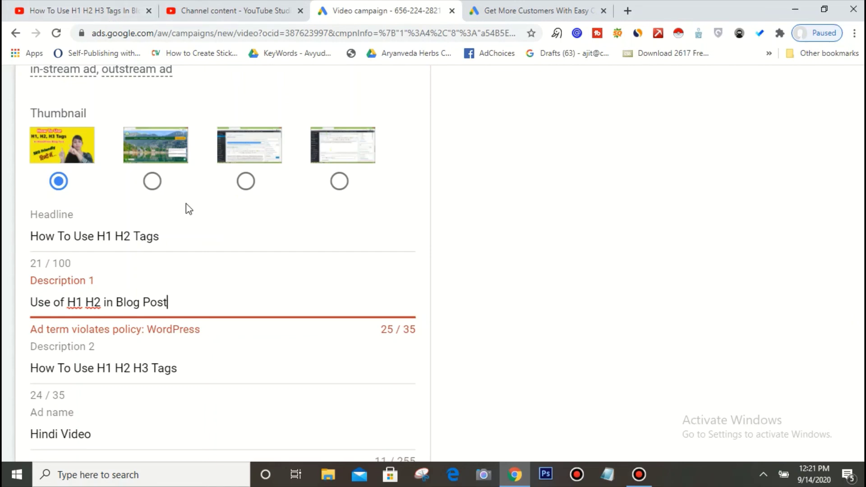
Step: Insert Tags after H2 in Description 1 so that it reads Use of H1 H2 Tags in Blog Post
click(101, 301)
text(Tagsd)
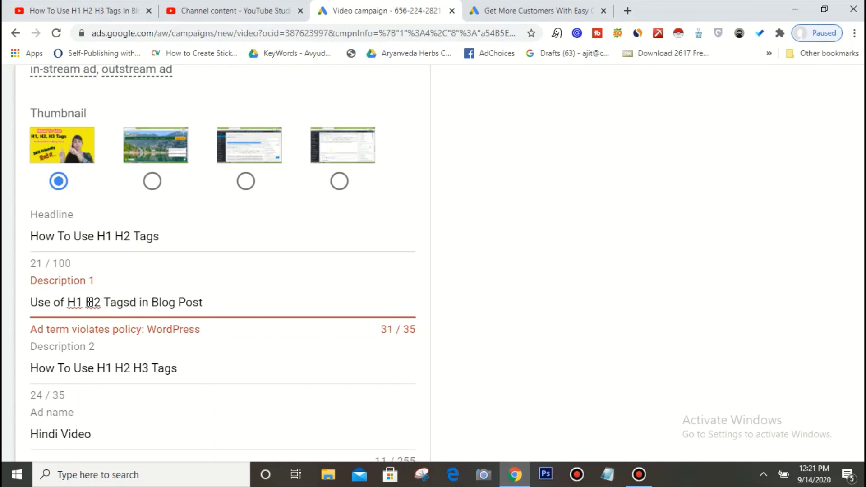
key(BackSpace)
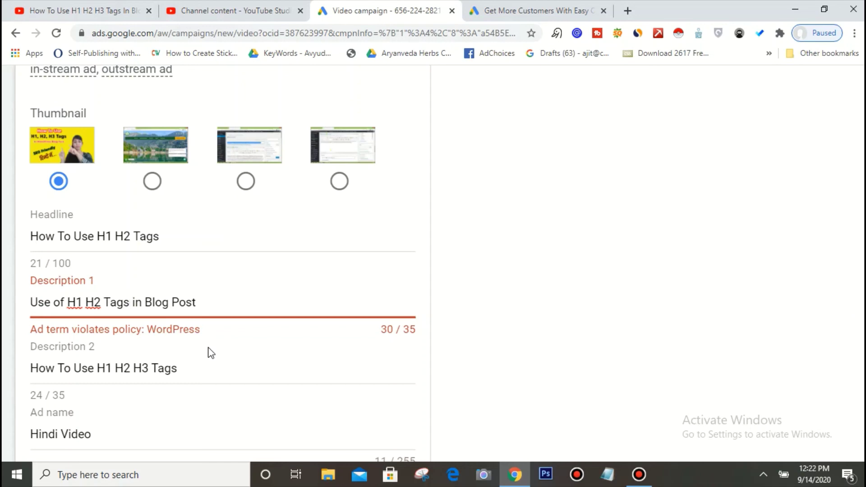
Step: Create the video campaign with the revised ad and continue from the confirmation page to the campaign
scroll(209, 348, down, 1)
scroll(210, 348, down, 4)
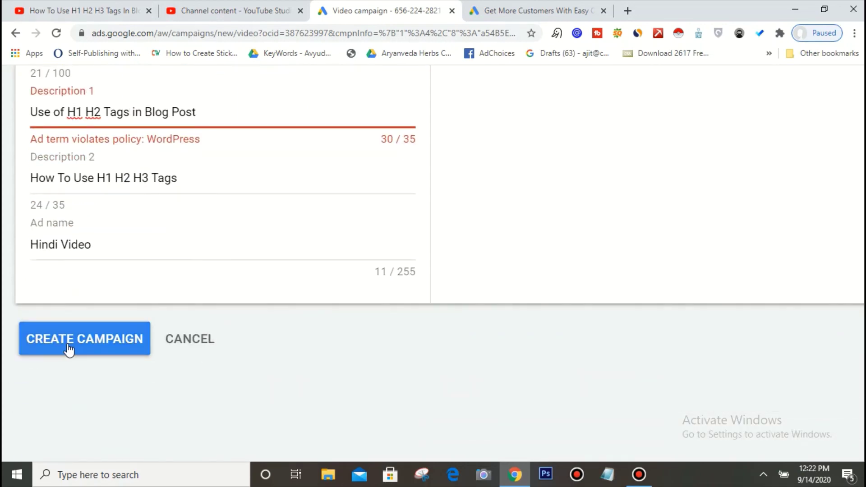
click(69, 348)
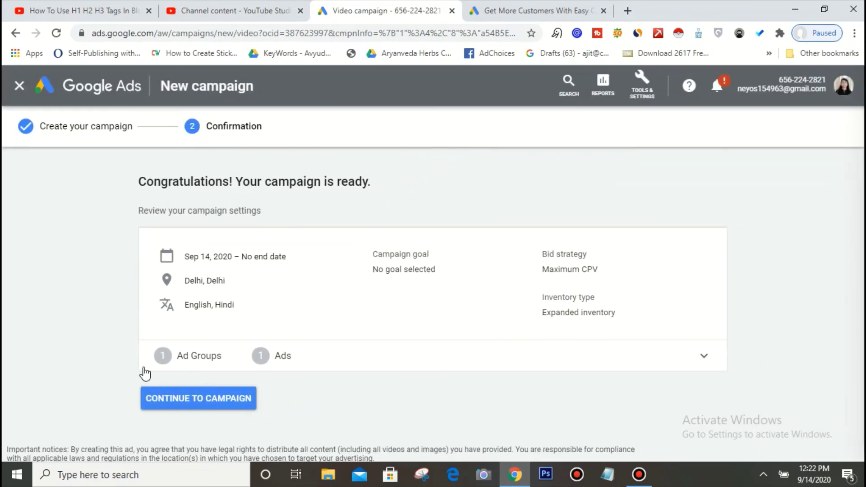
click(191, 405)
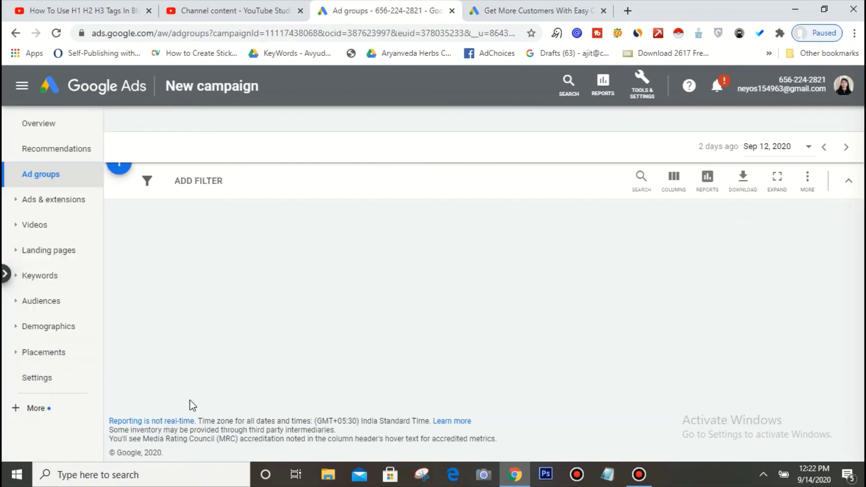